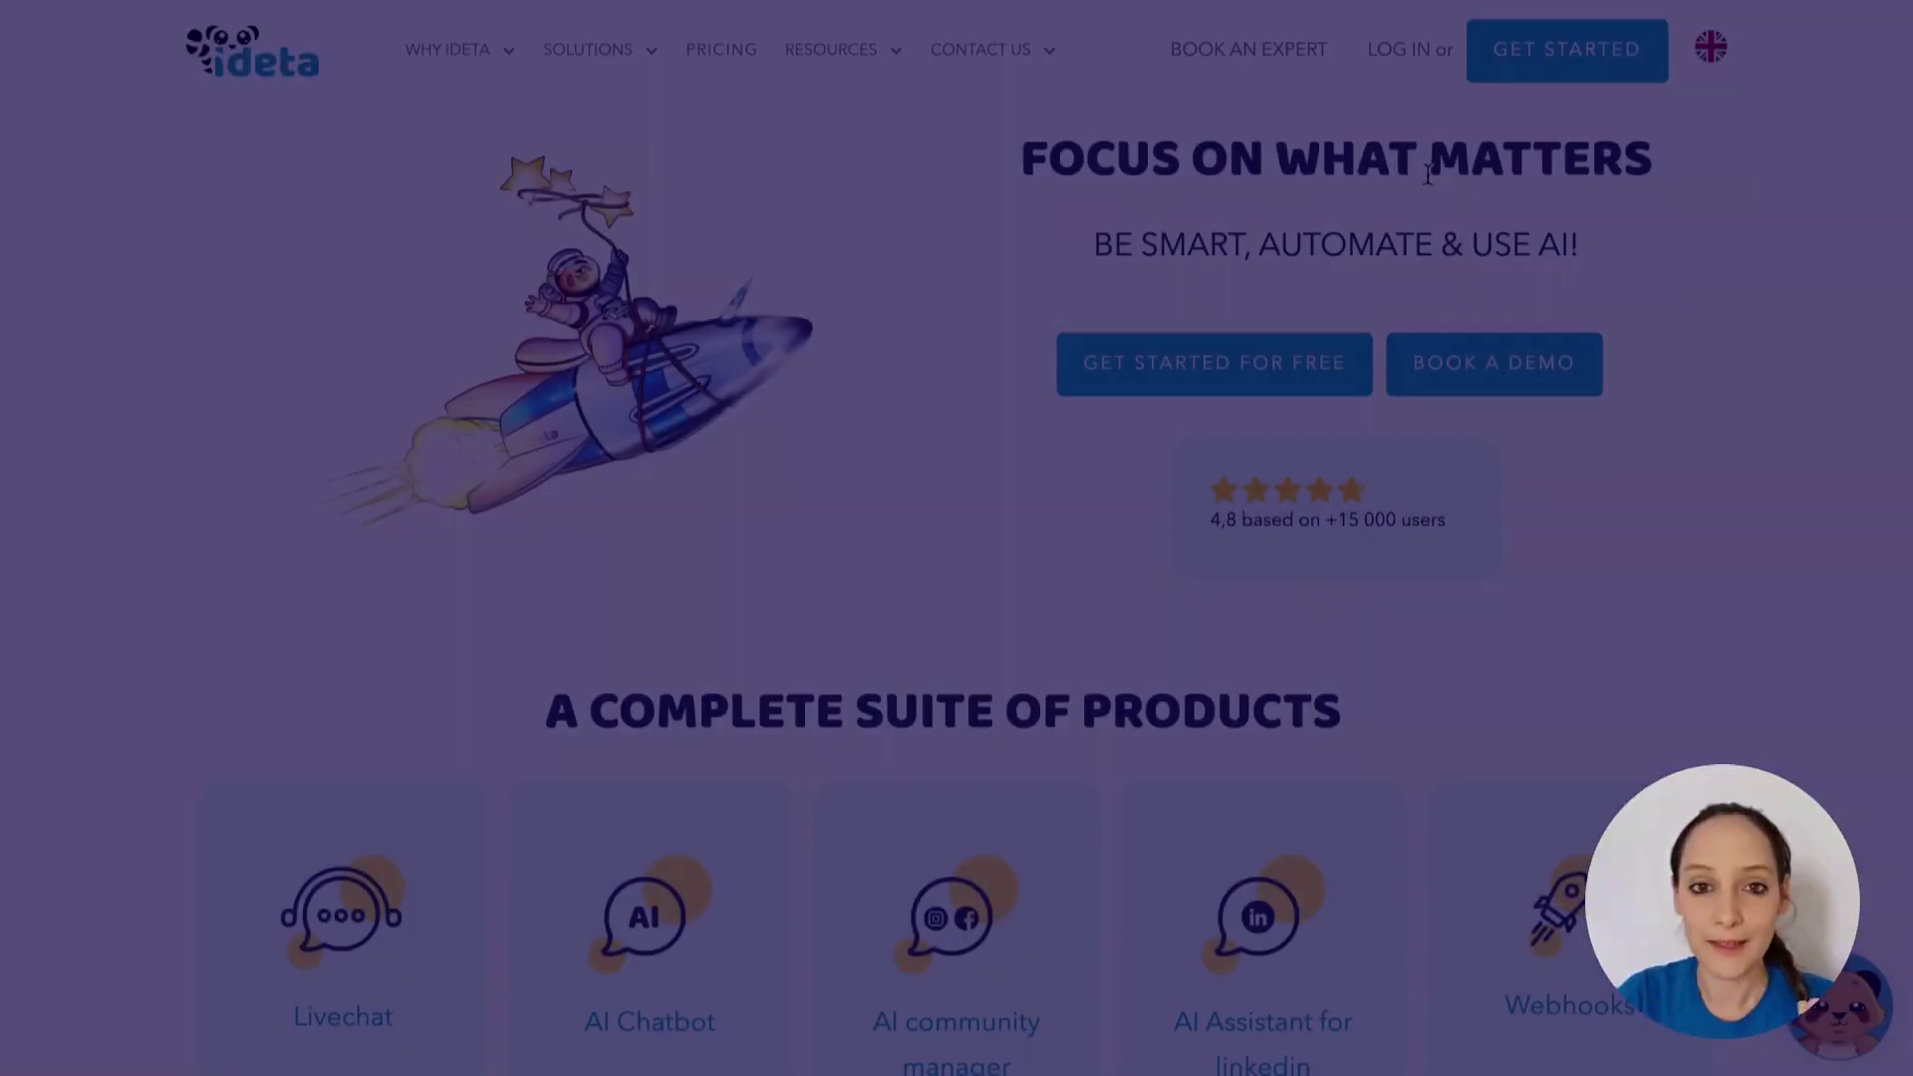
Create the Ideta account with the email and a suggested strong password
{"action": "left_click", "coordinate": [1587, 54]}
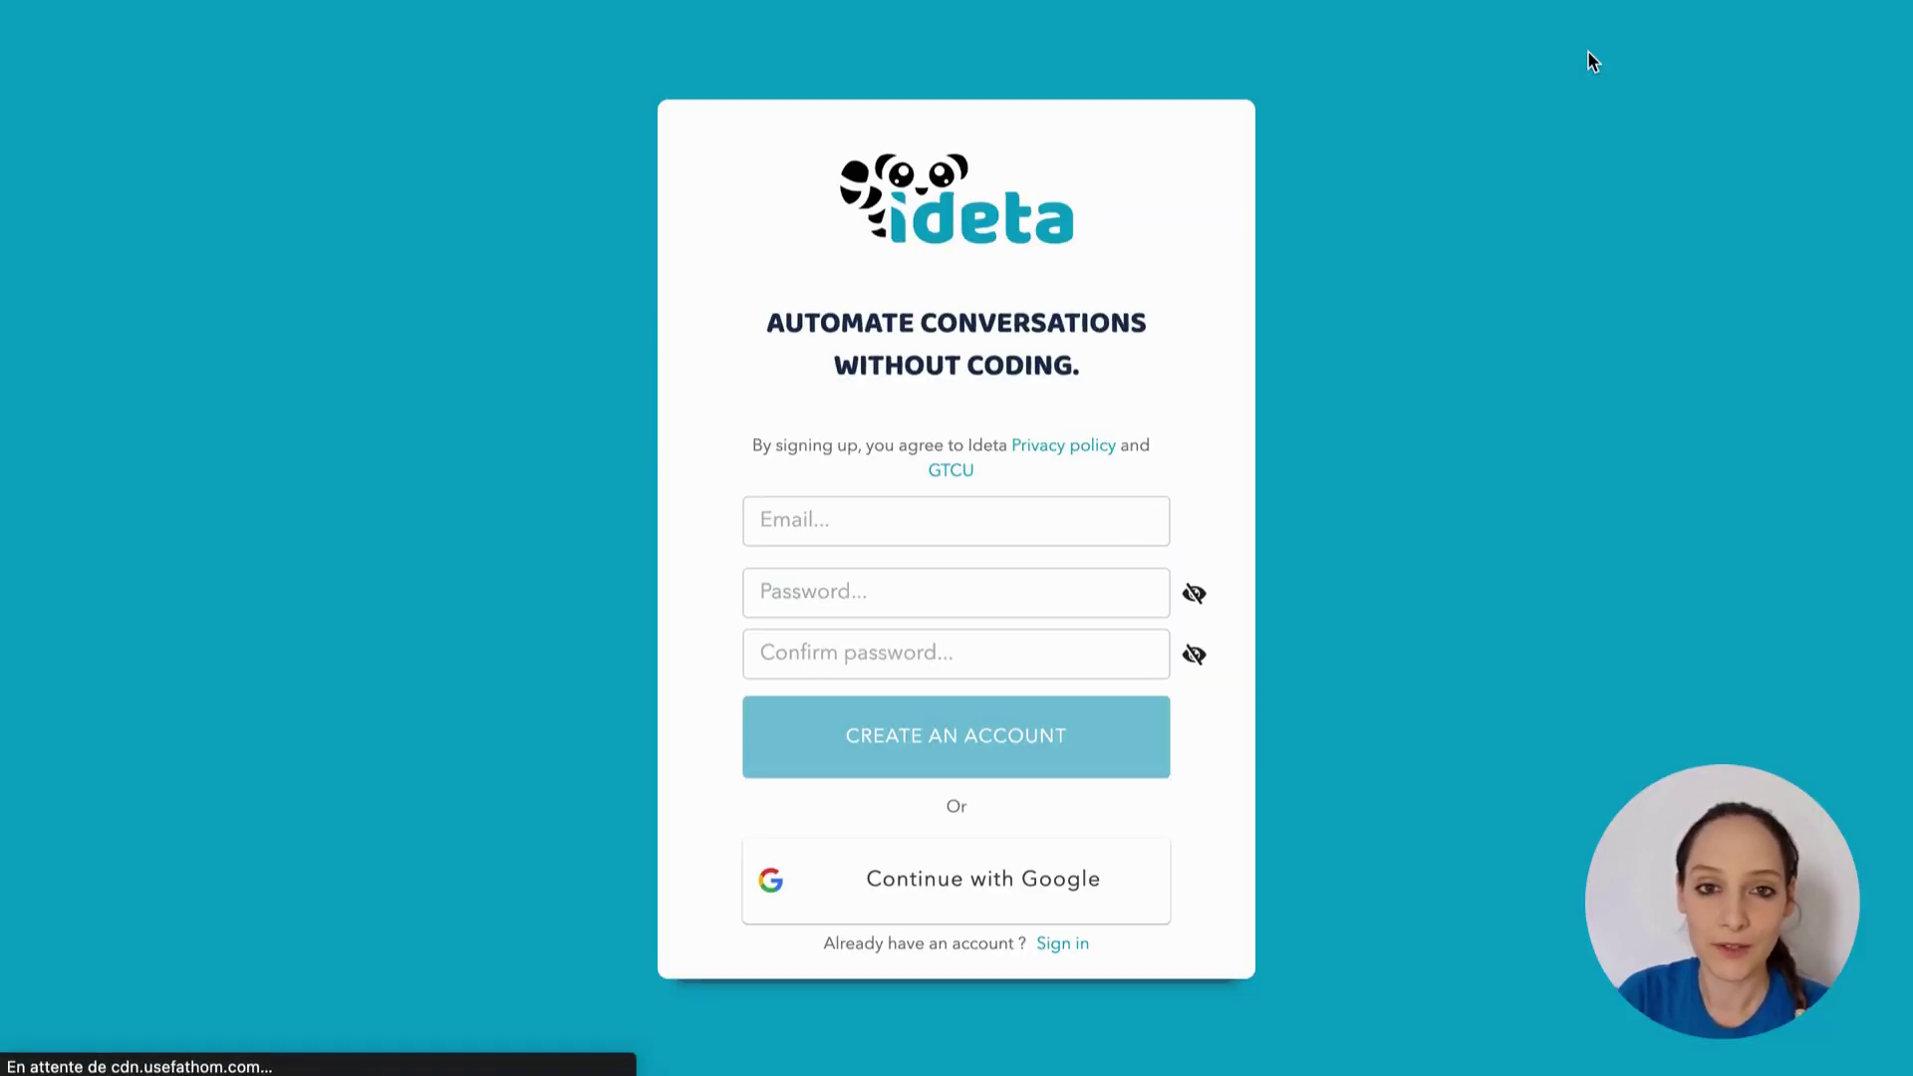
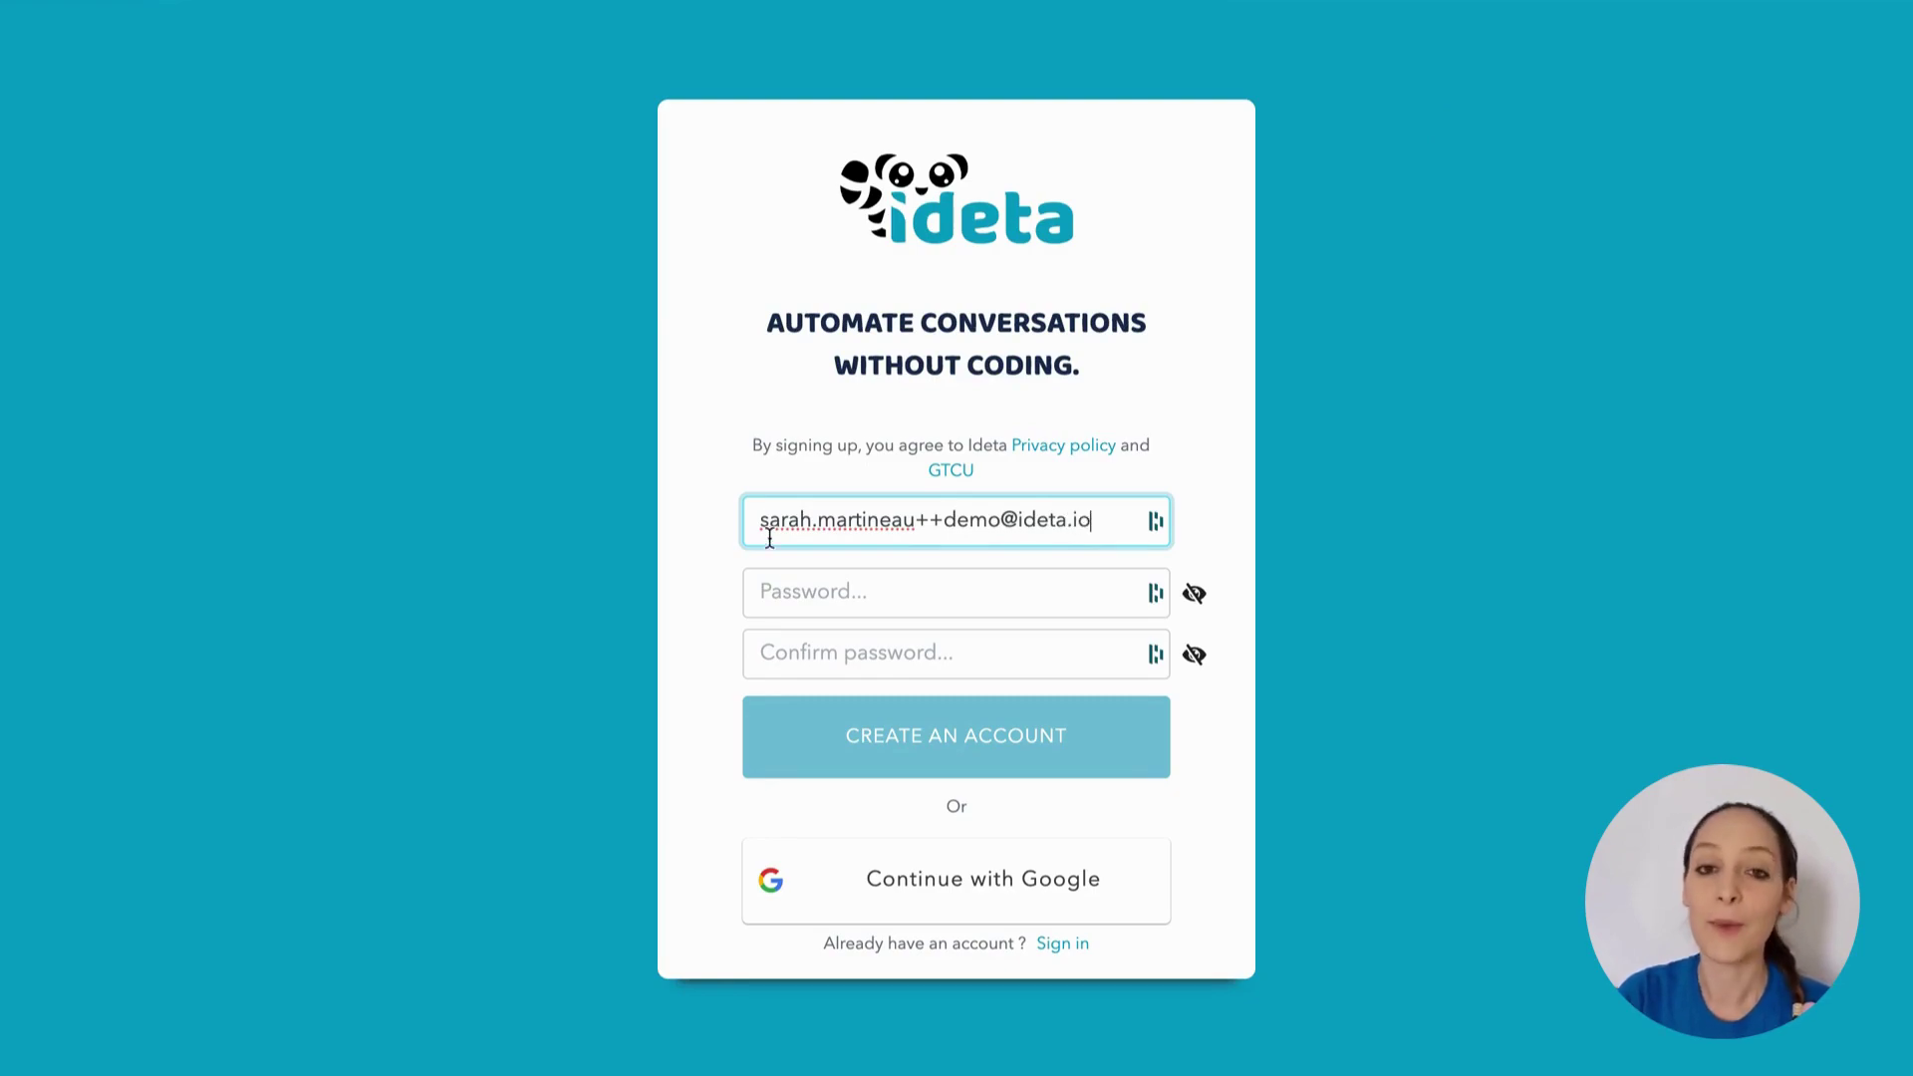
{"action": "left_click", "coordinate": [760, 589]}
{"action": "left_click", "coordinate": [922, 798]}
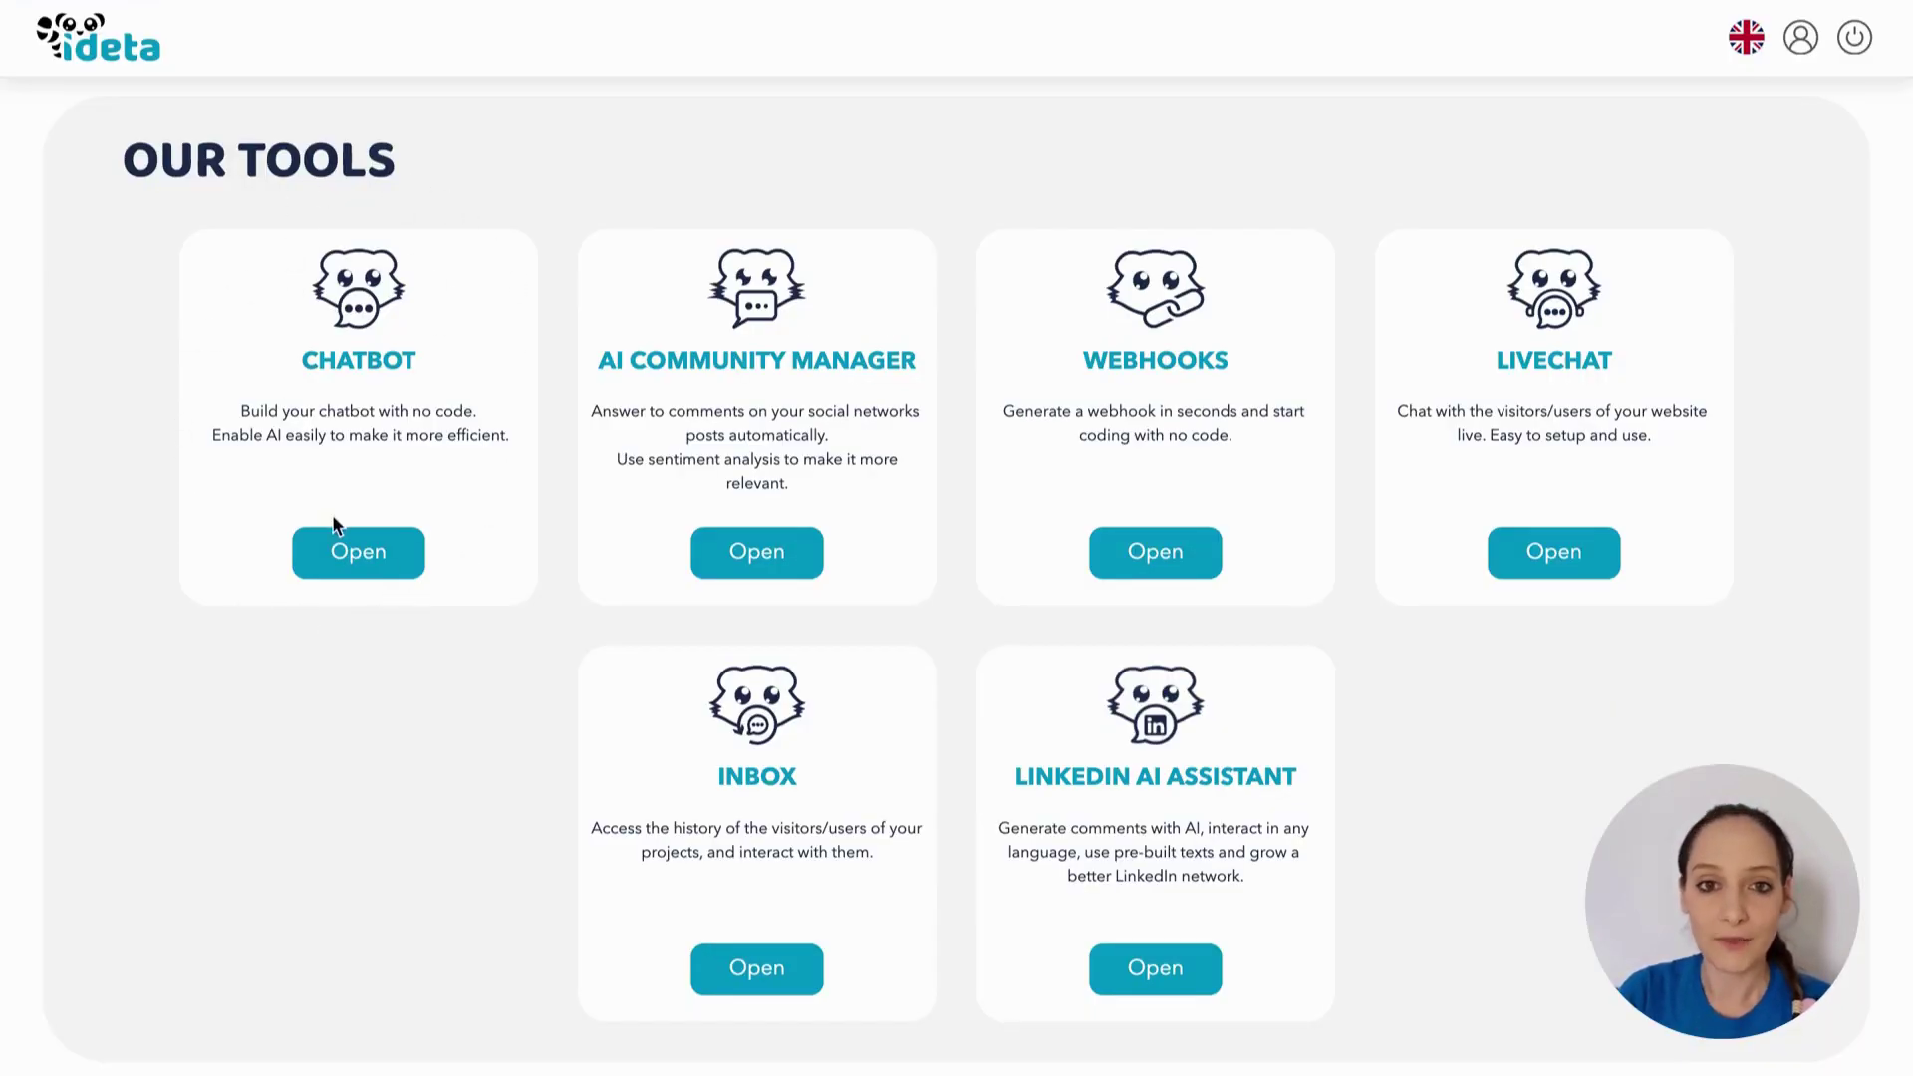
Launch the Chatbot tool and start the new-bot creation wizard
{"action": "left_click", "coordinate": [360, 555]}
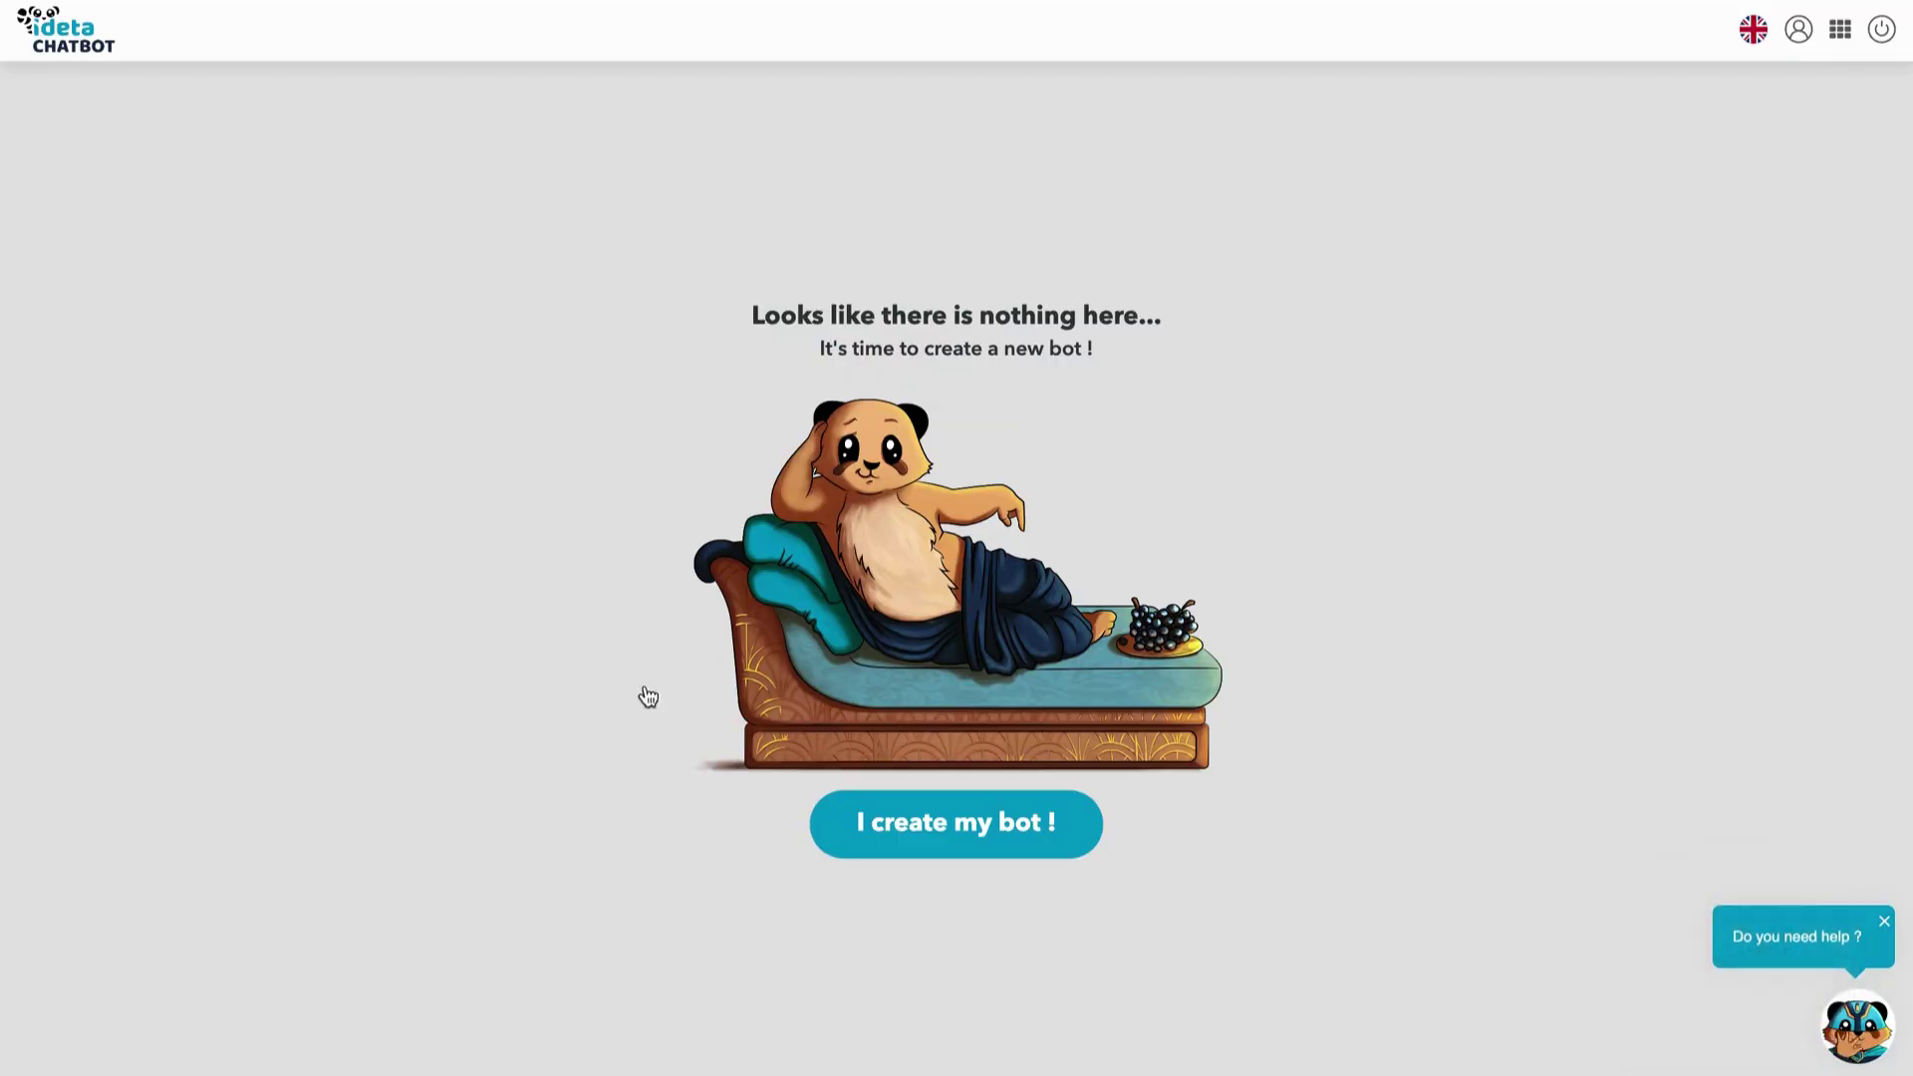
{"action": "left_click", "coordinate": [986, 821]}
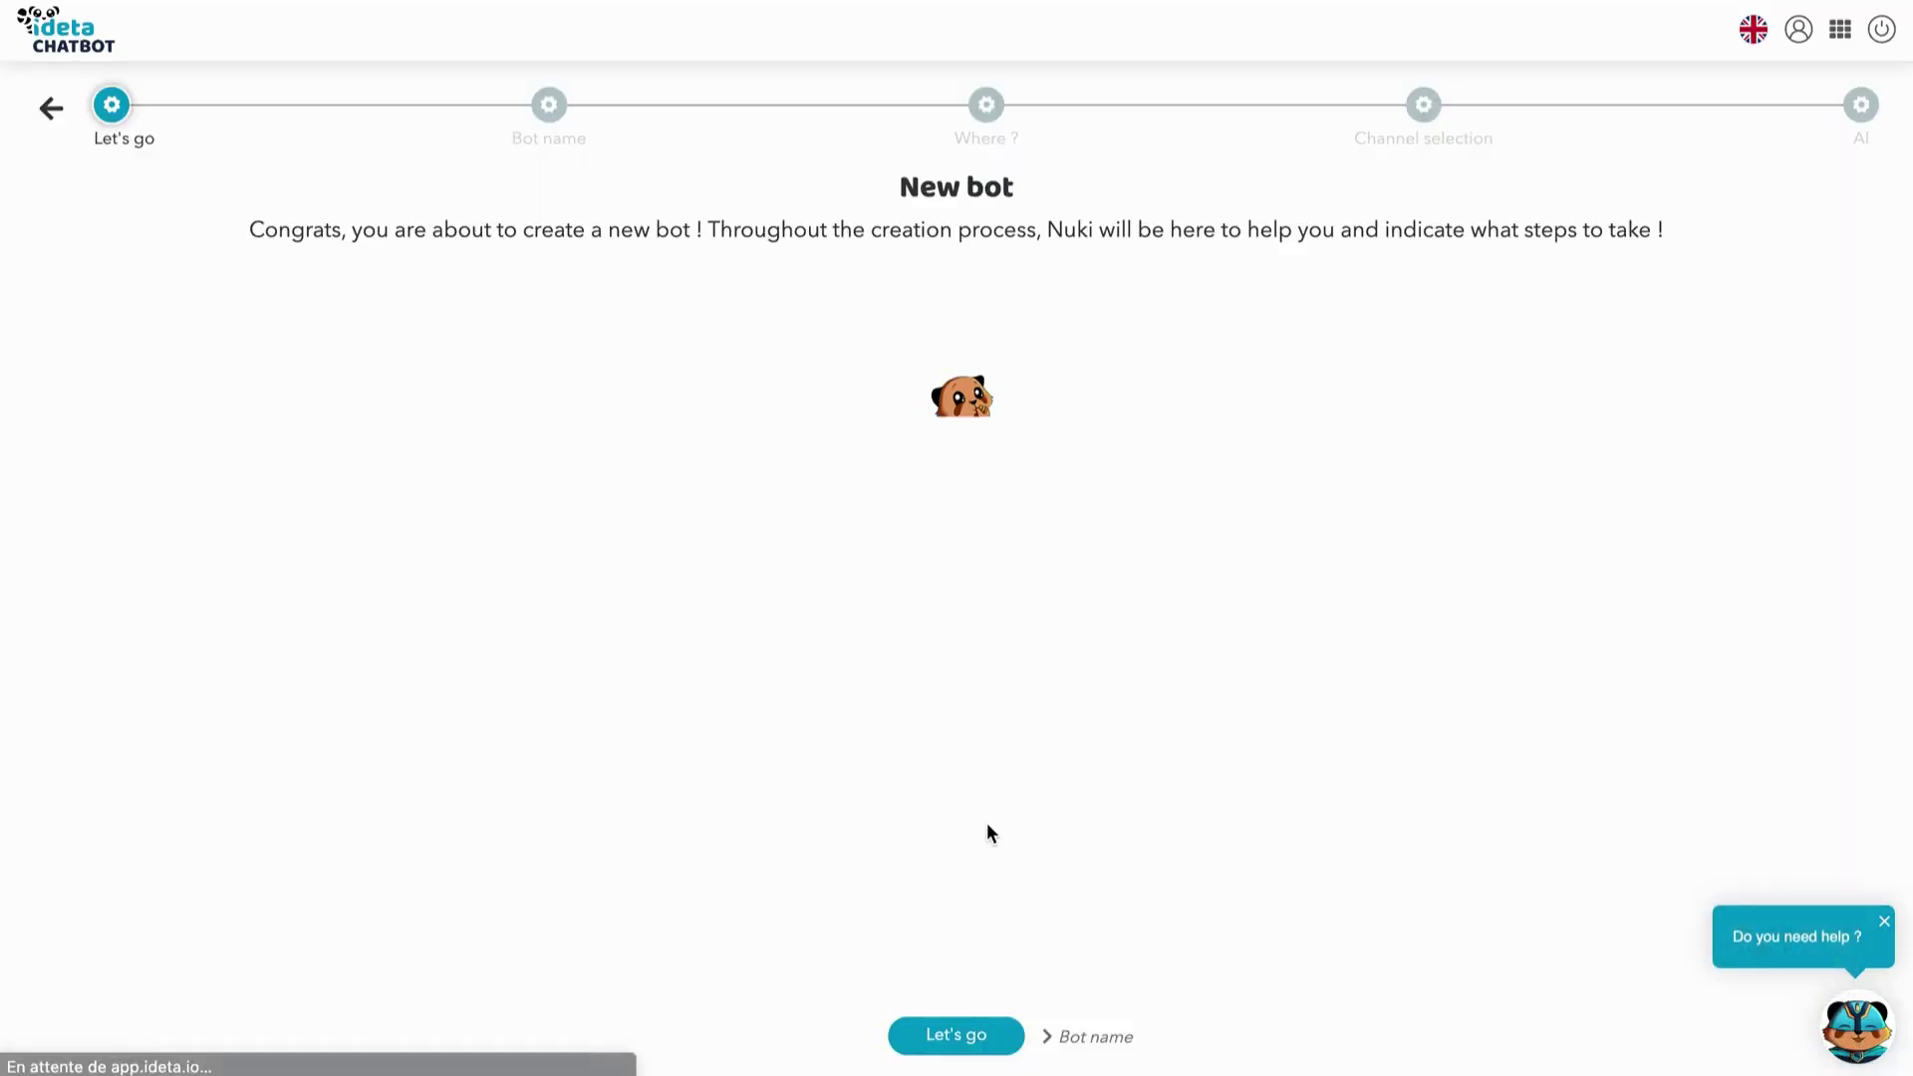
Name the bot 'My new Bot - demo AI' and assign it a newly created workspace
{"action": "left_click", "coordinate": [972, 1025]}
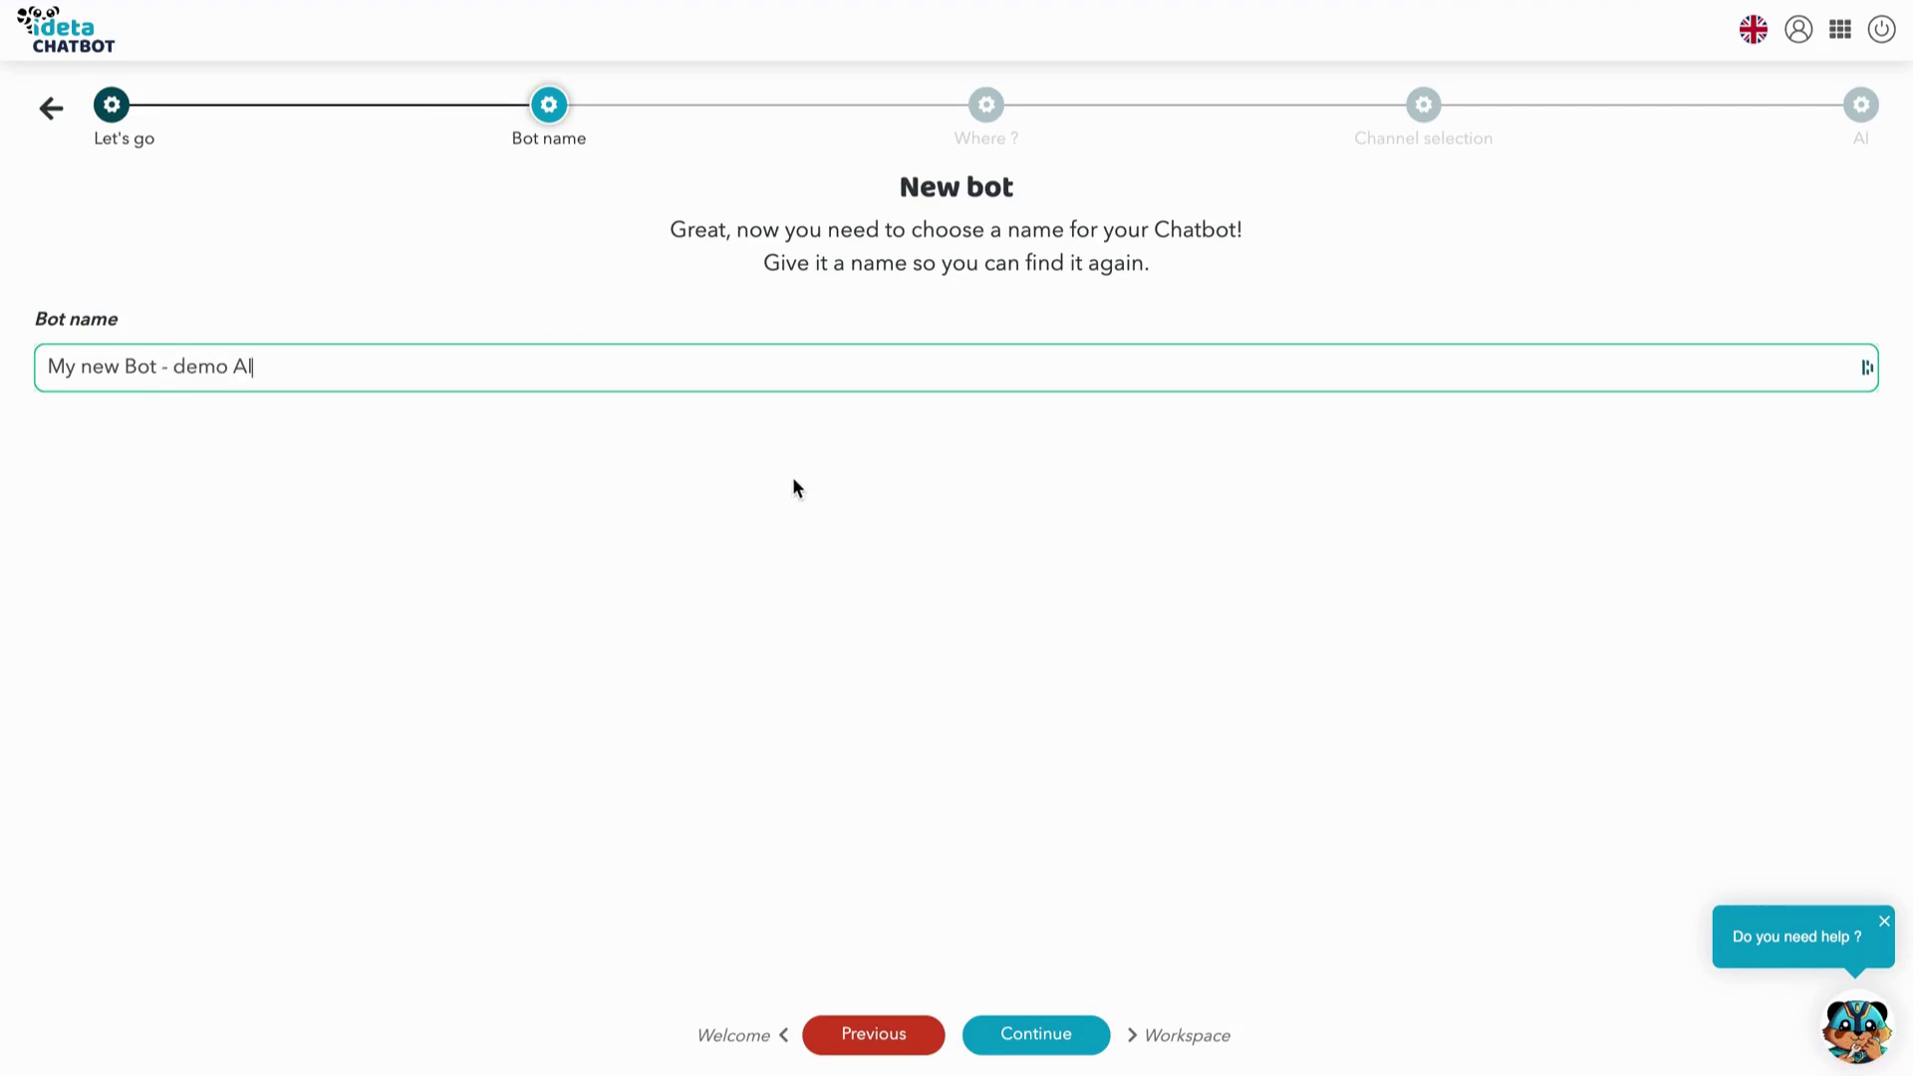
{"action": "left_click", "coordinate": [1021, 1032]}
{"action": "left_click", "coordinate": [974, 335]}
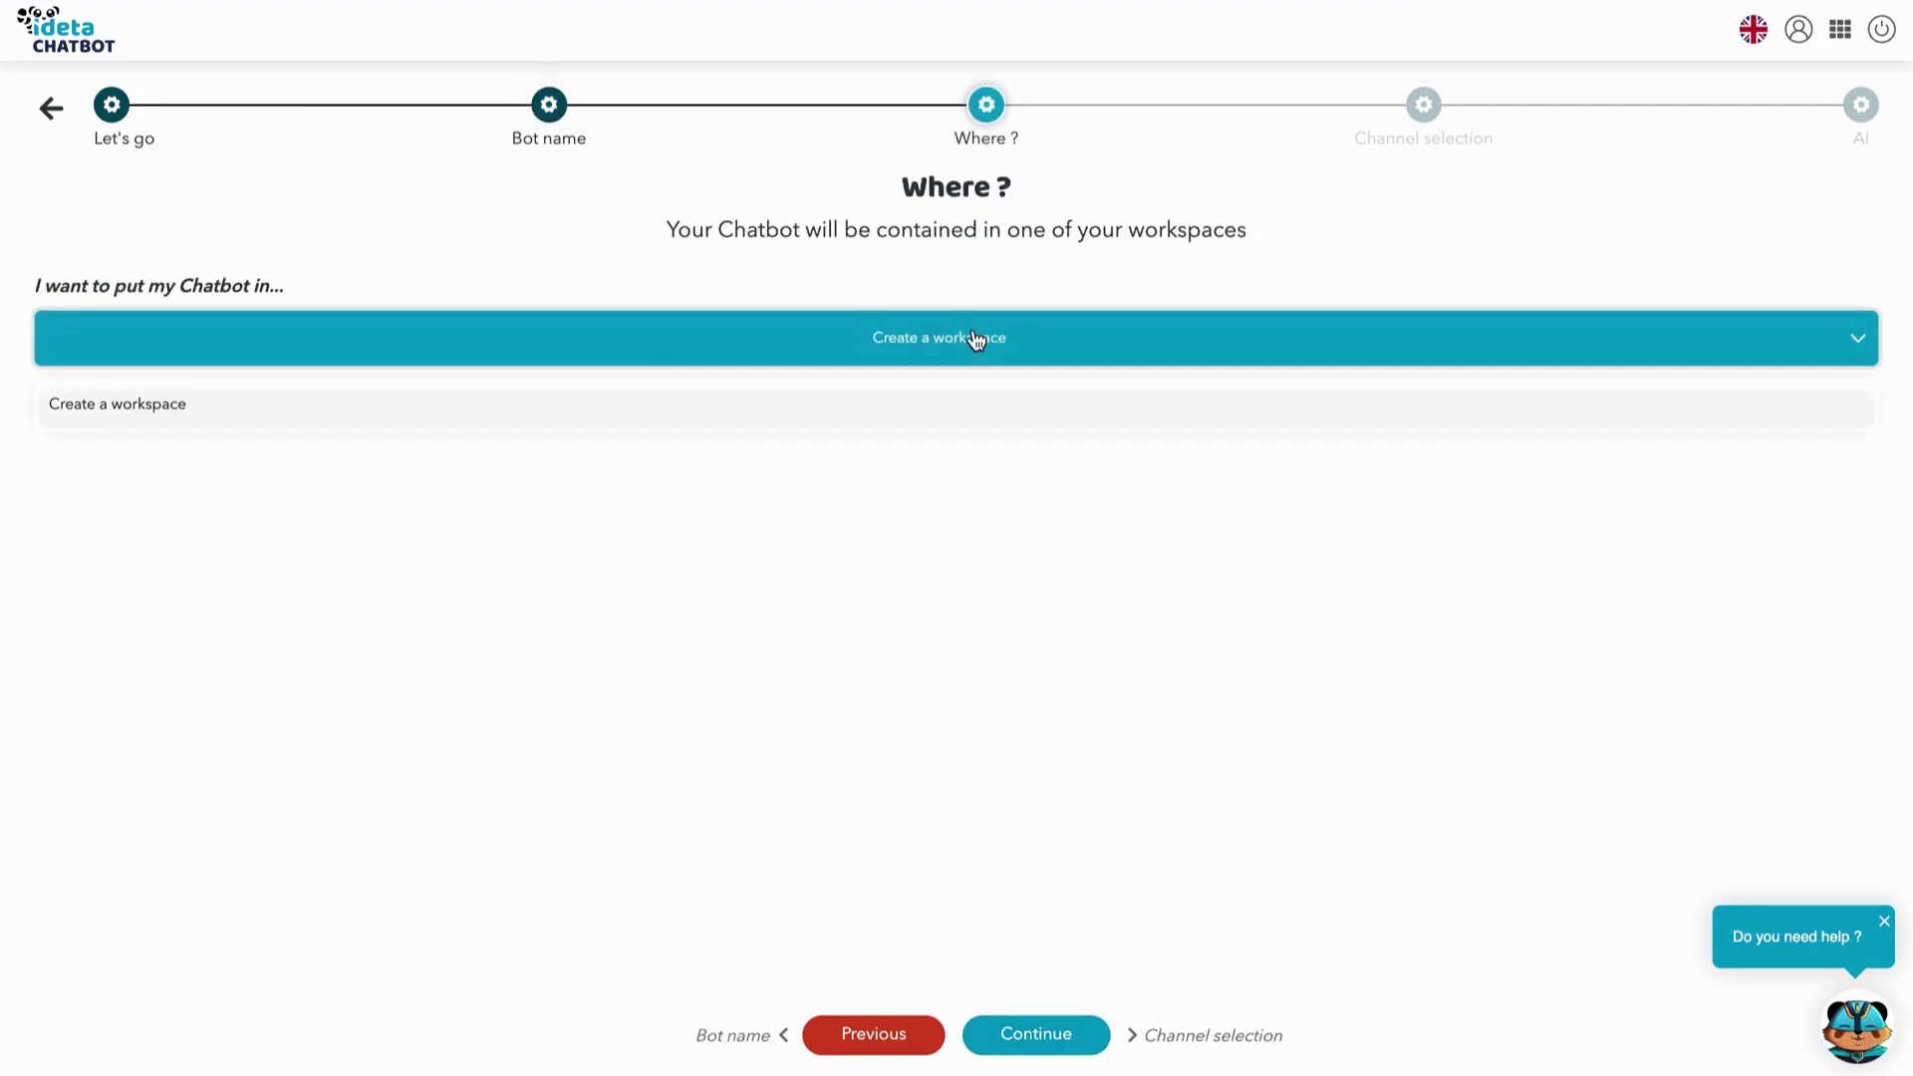
{"action": "left_click", "coordinate": [580, 408]}
{"action": "left_click", "coordinate": [1032, 1035]}
Choose Web / Livechat as the deployment channel and continue to the AI step
{"action": "left_click", "coordinate": [657, 343]}
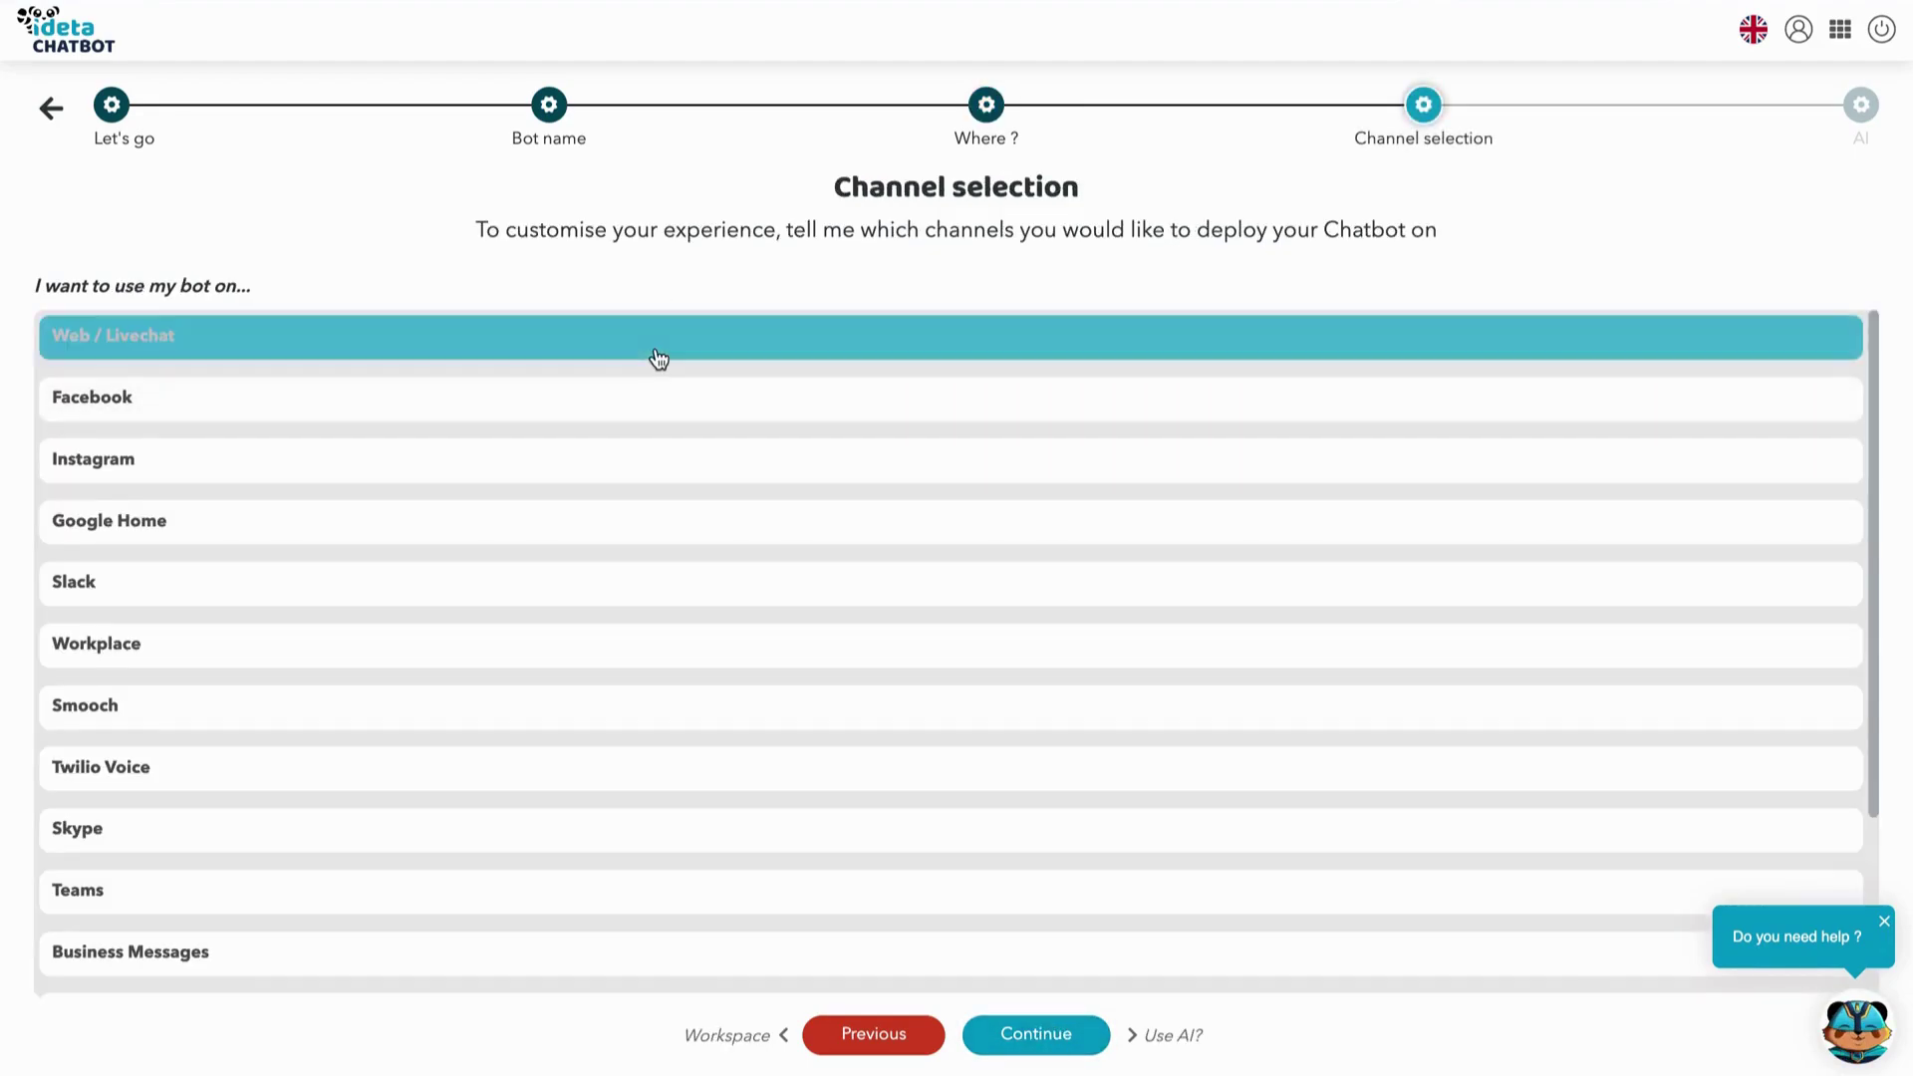
{"action": "left_click", "coordinate": [1048, 1051]}
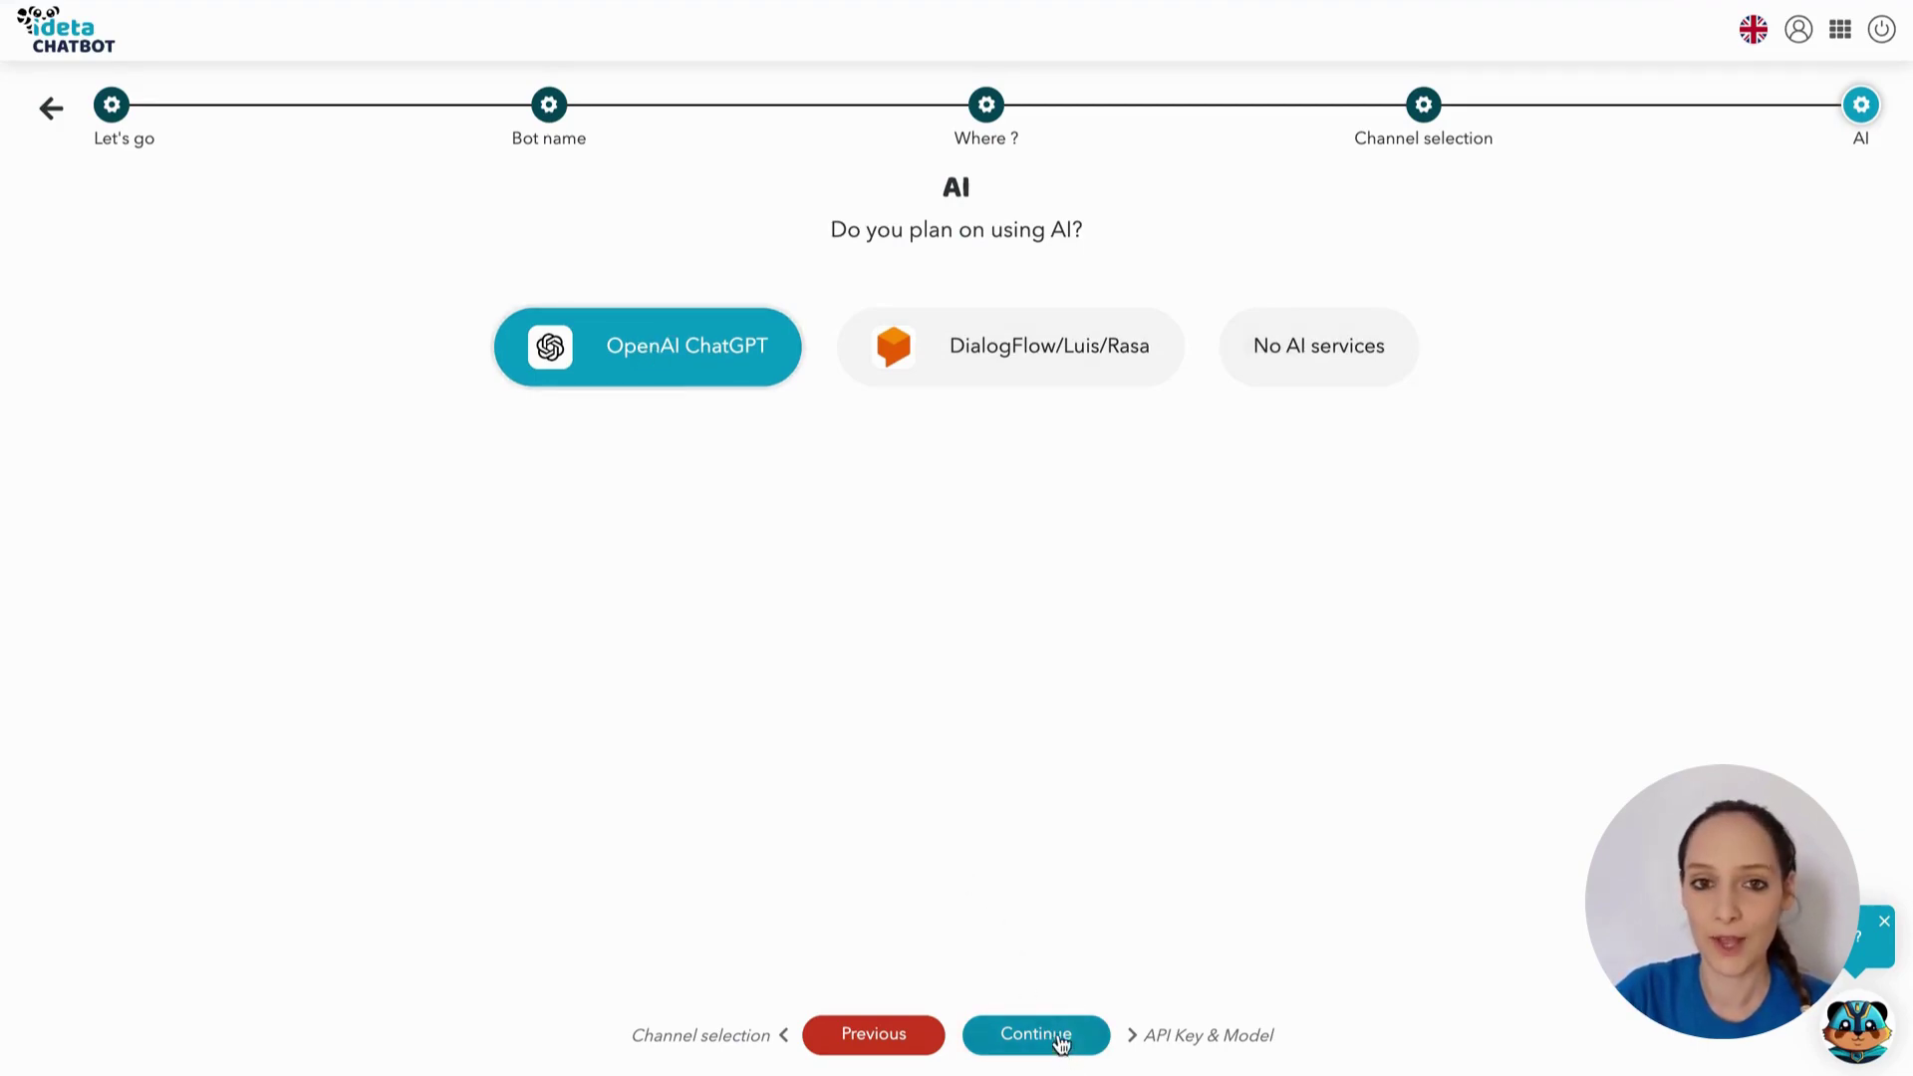
Configure OpenAI ChatGPT with the pasted API key and the GPT 4 model, then save
{"action": "left_click", "coordinate": [1057, 1037]}
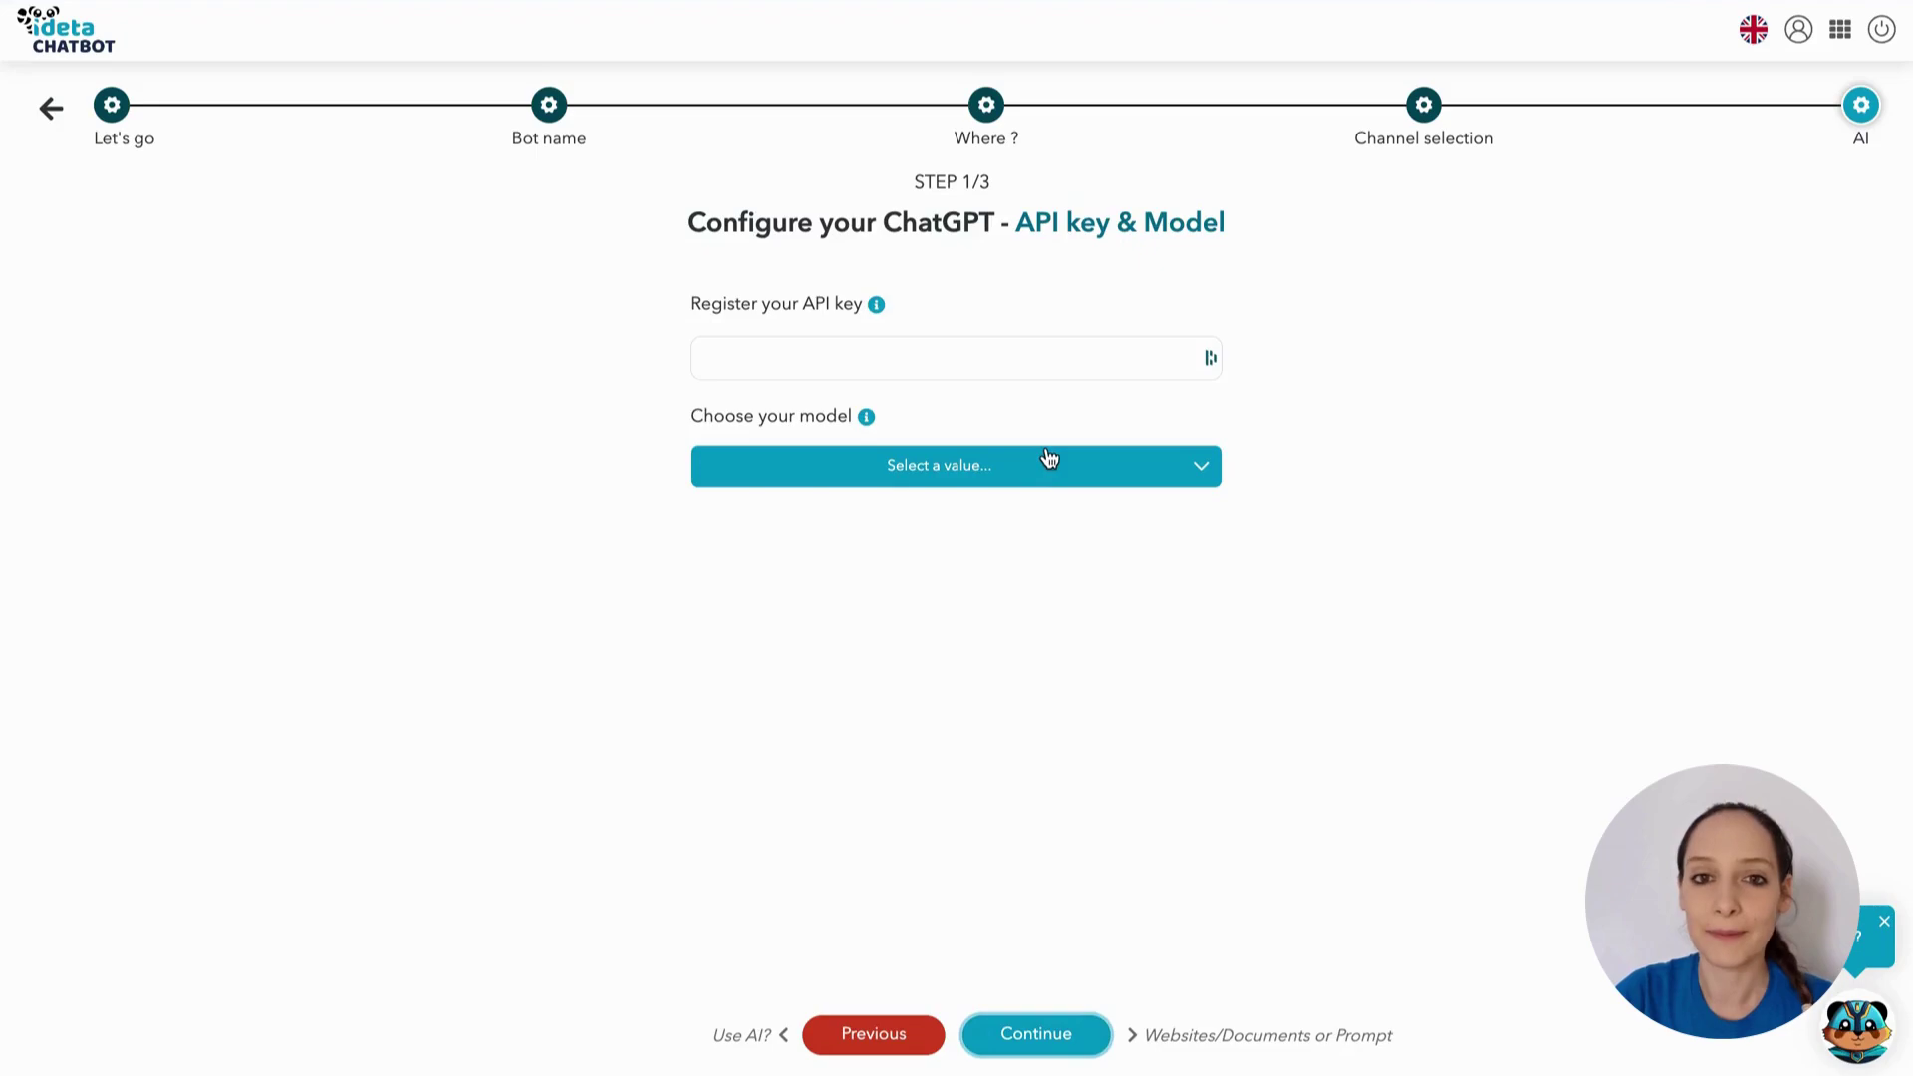
{"action": "left_click", "coordinate": [765, 350]}
{"action": "key", "text": "ctrl+v"}
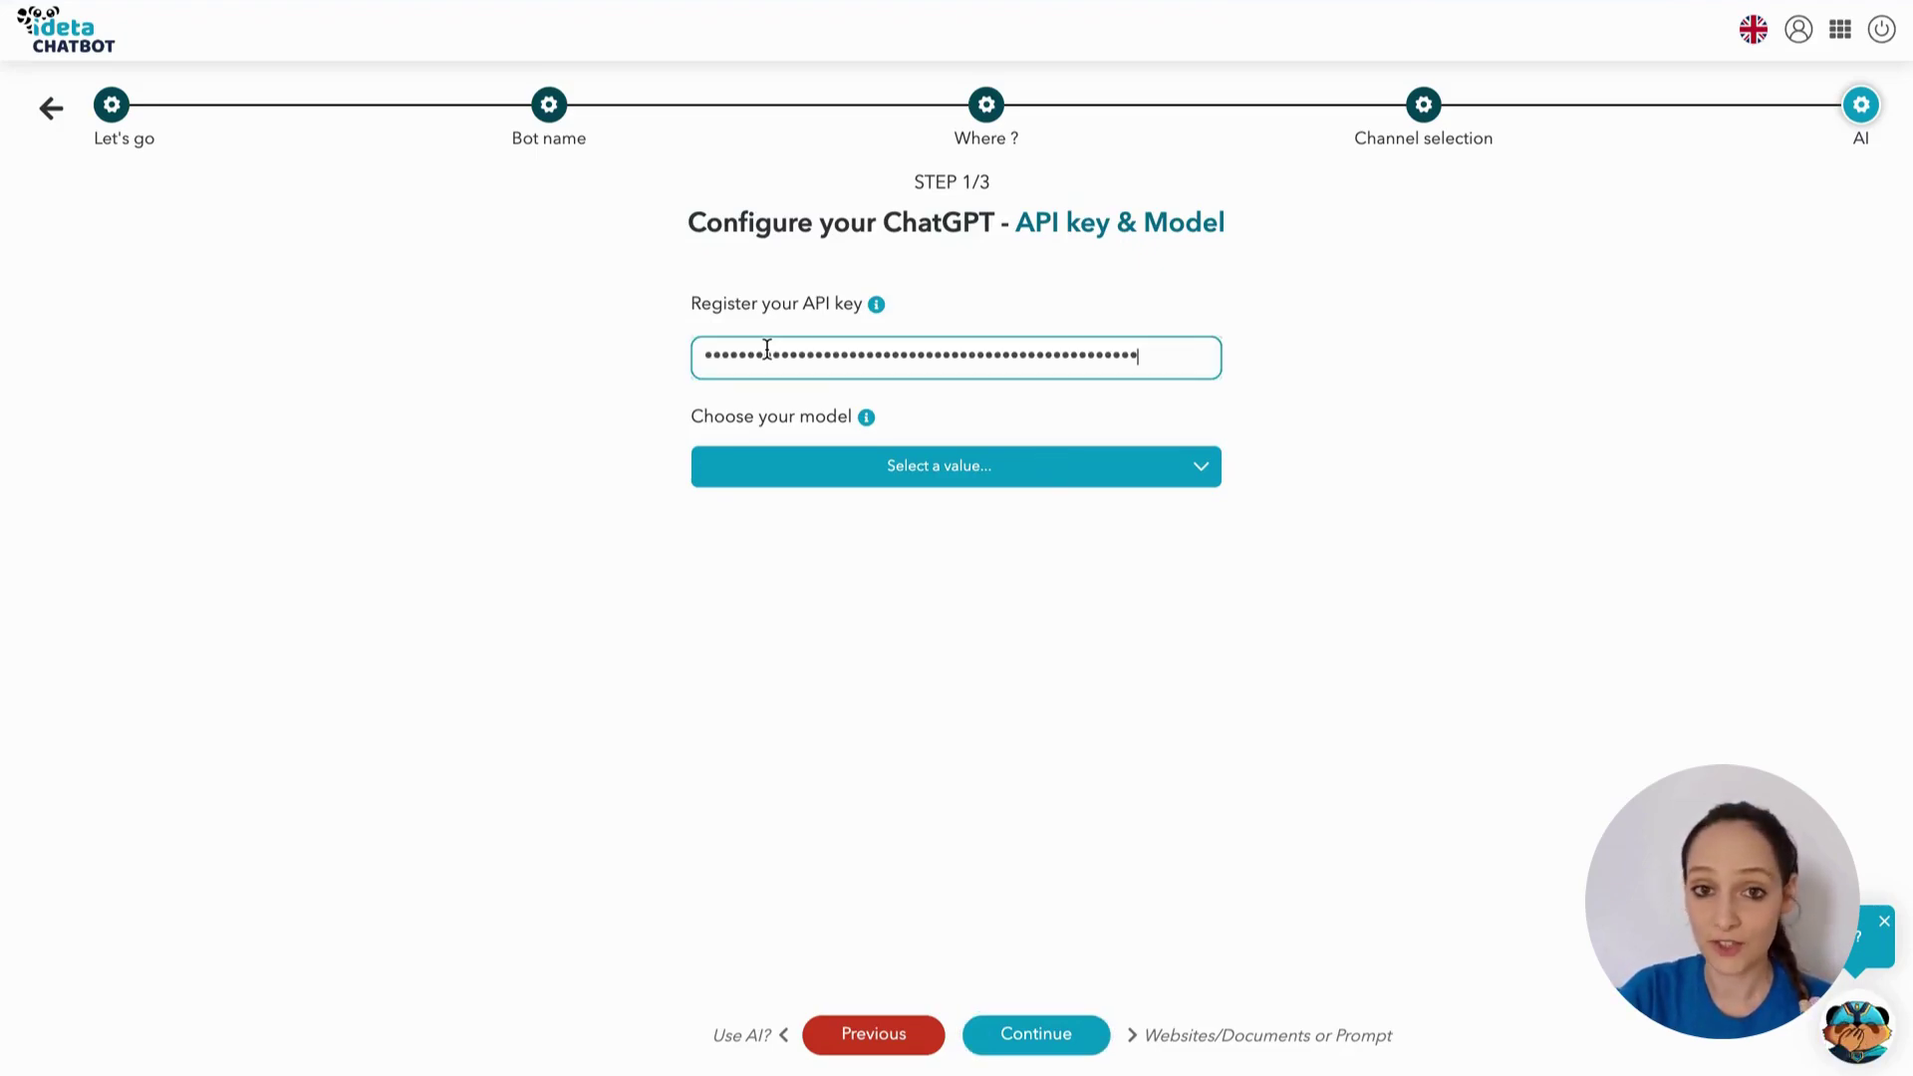
{"action": "left_click", "coordinate": [1047, 476]}
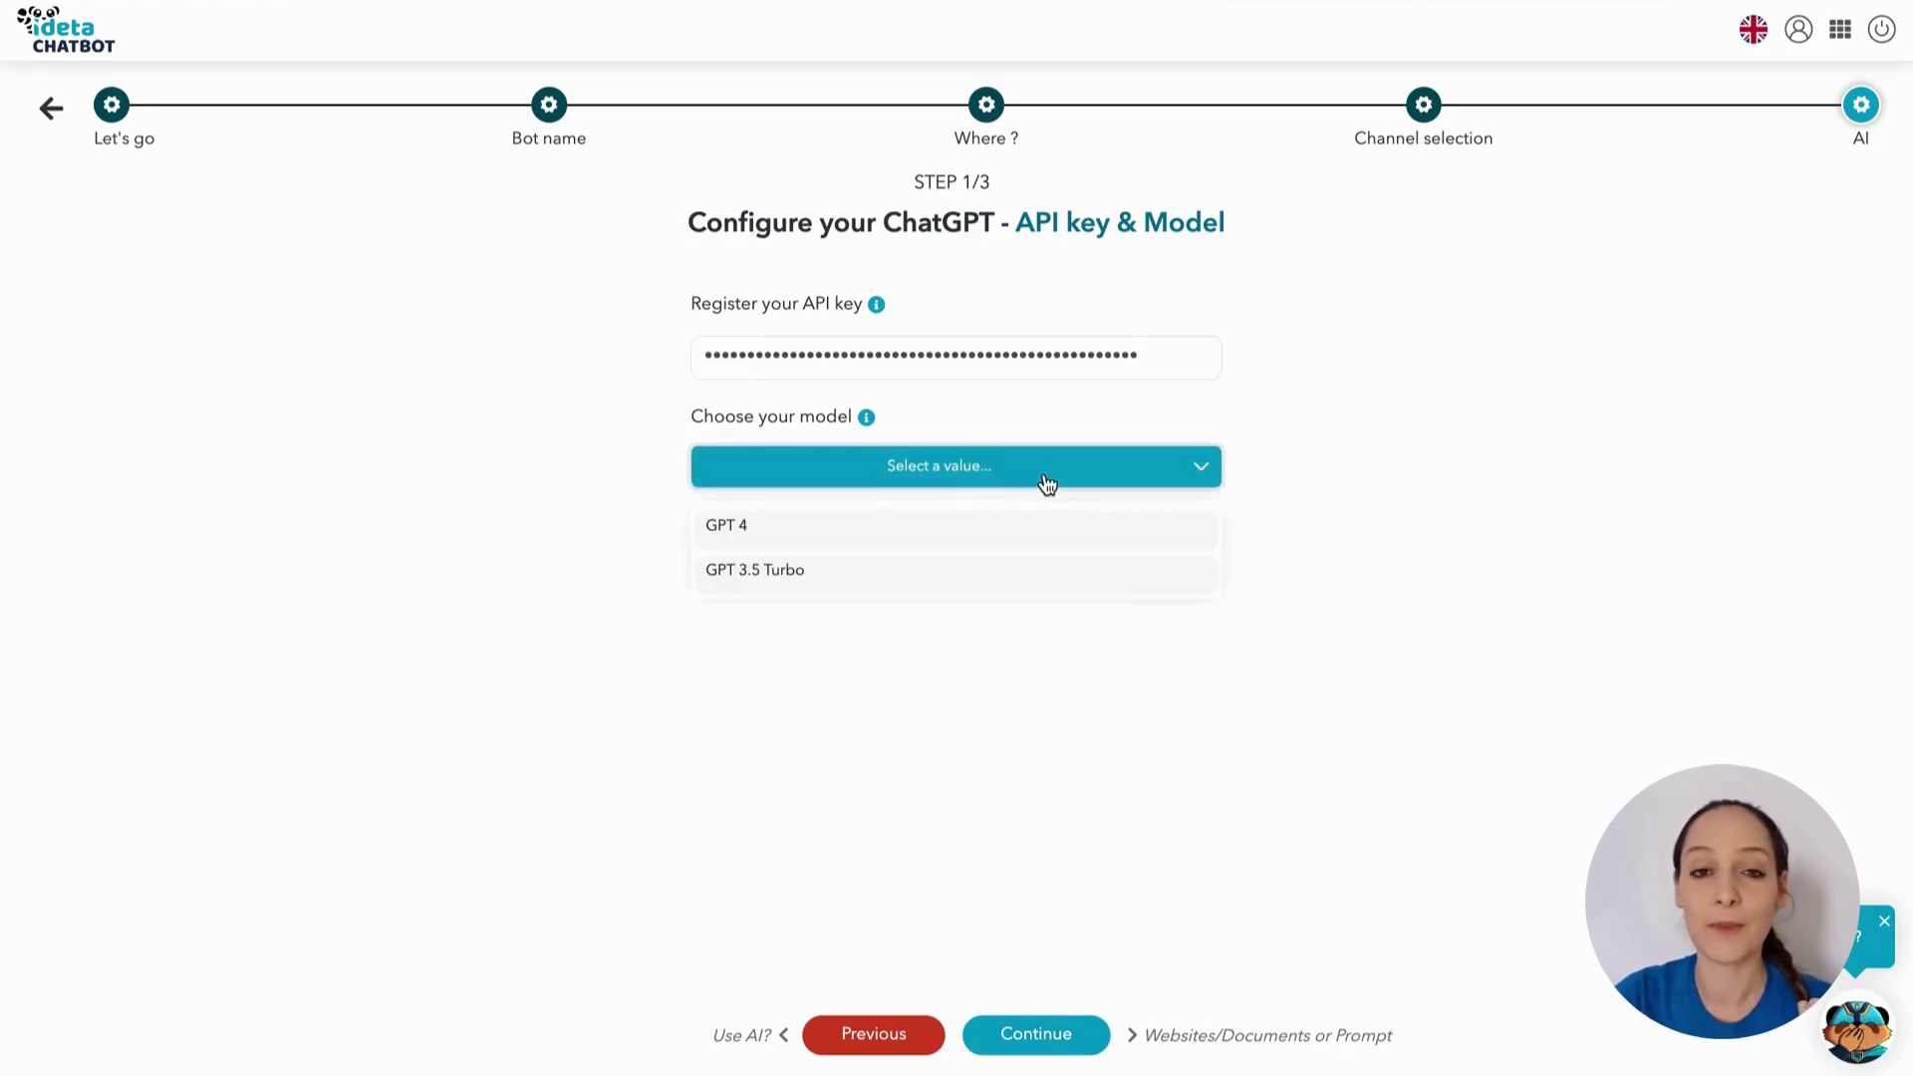
{"action": "left_click", "coordinate": [906, 551]}
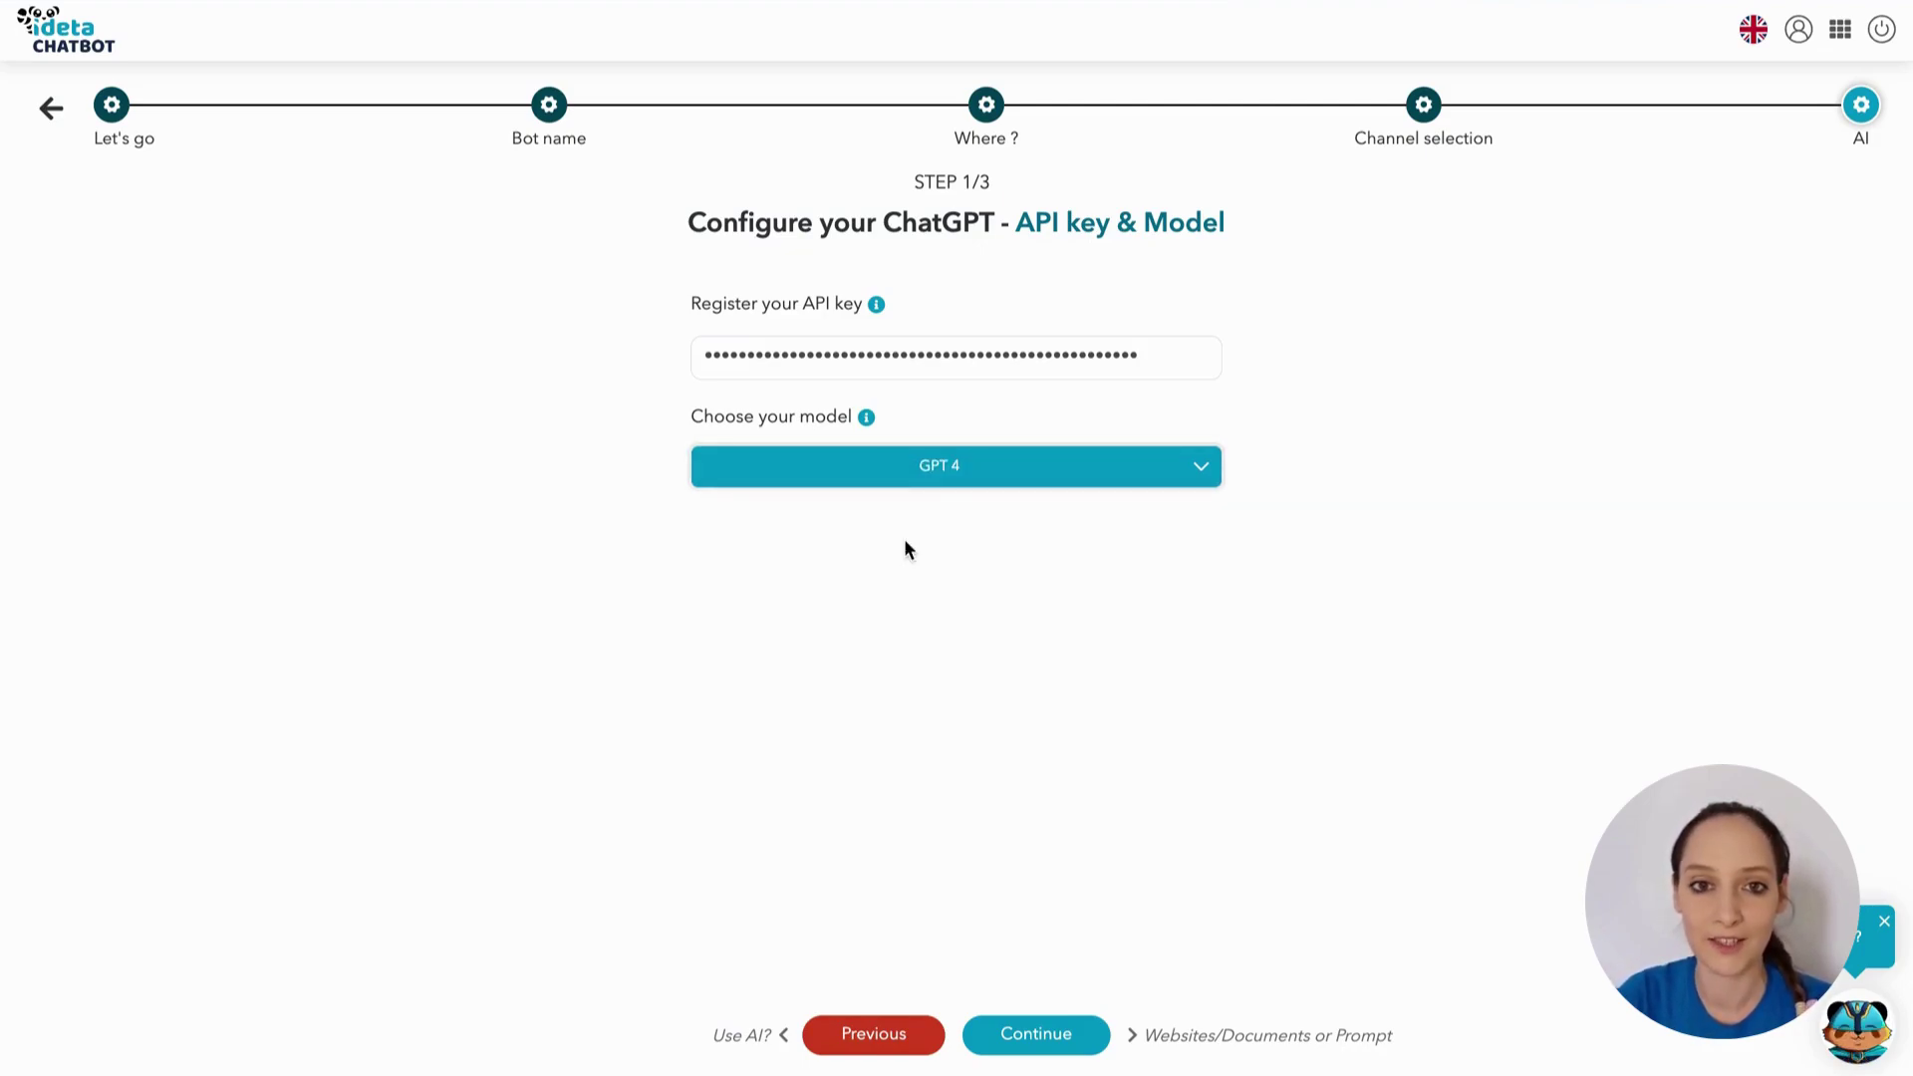
{"action": "left_click", "coordinate": [1047, 1036]}
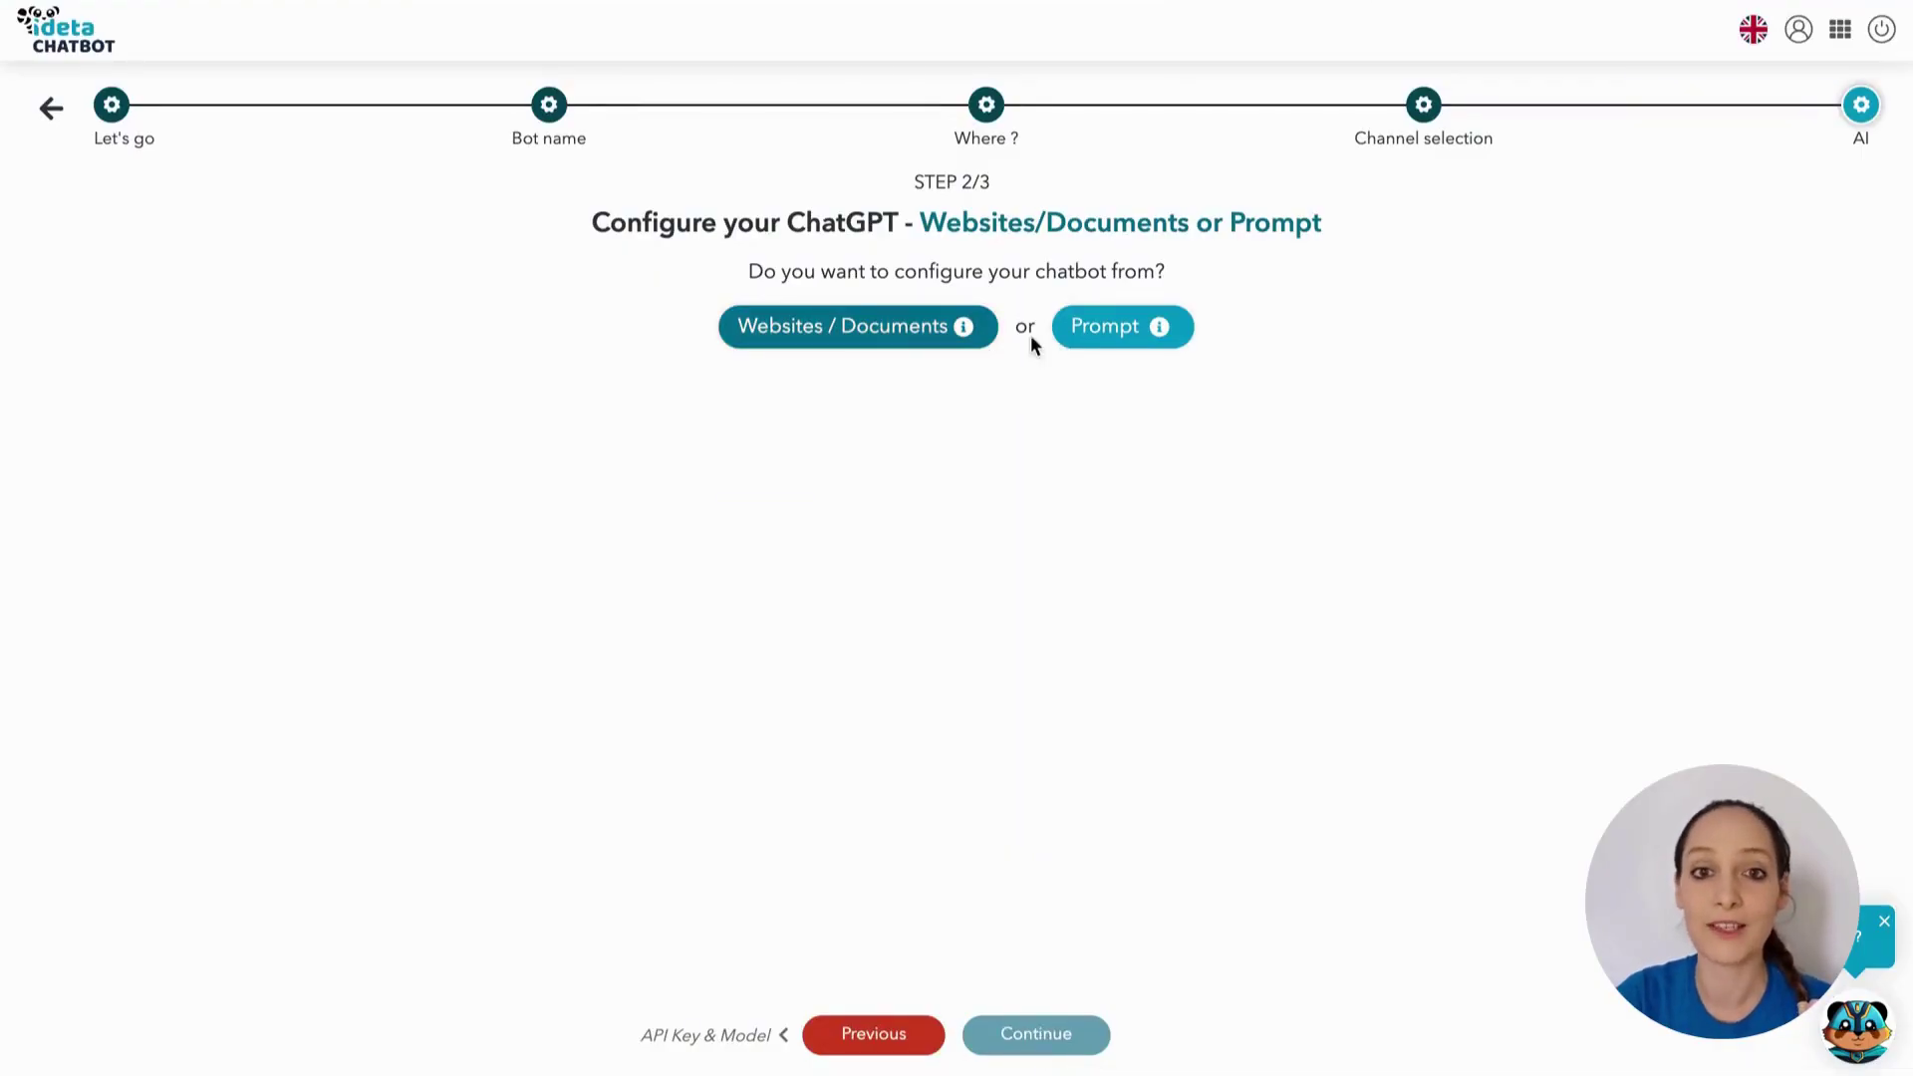
Back out of the Prompt option and choose Websites / Documents as the knowledge source
{"action": "left_click", "coordinate": [1115, 327]}
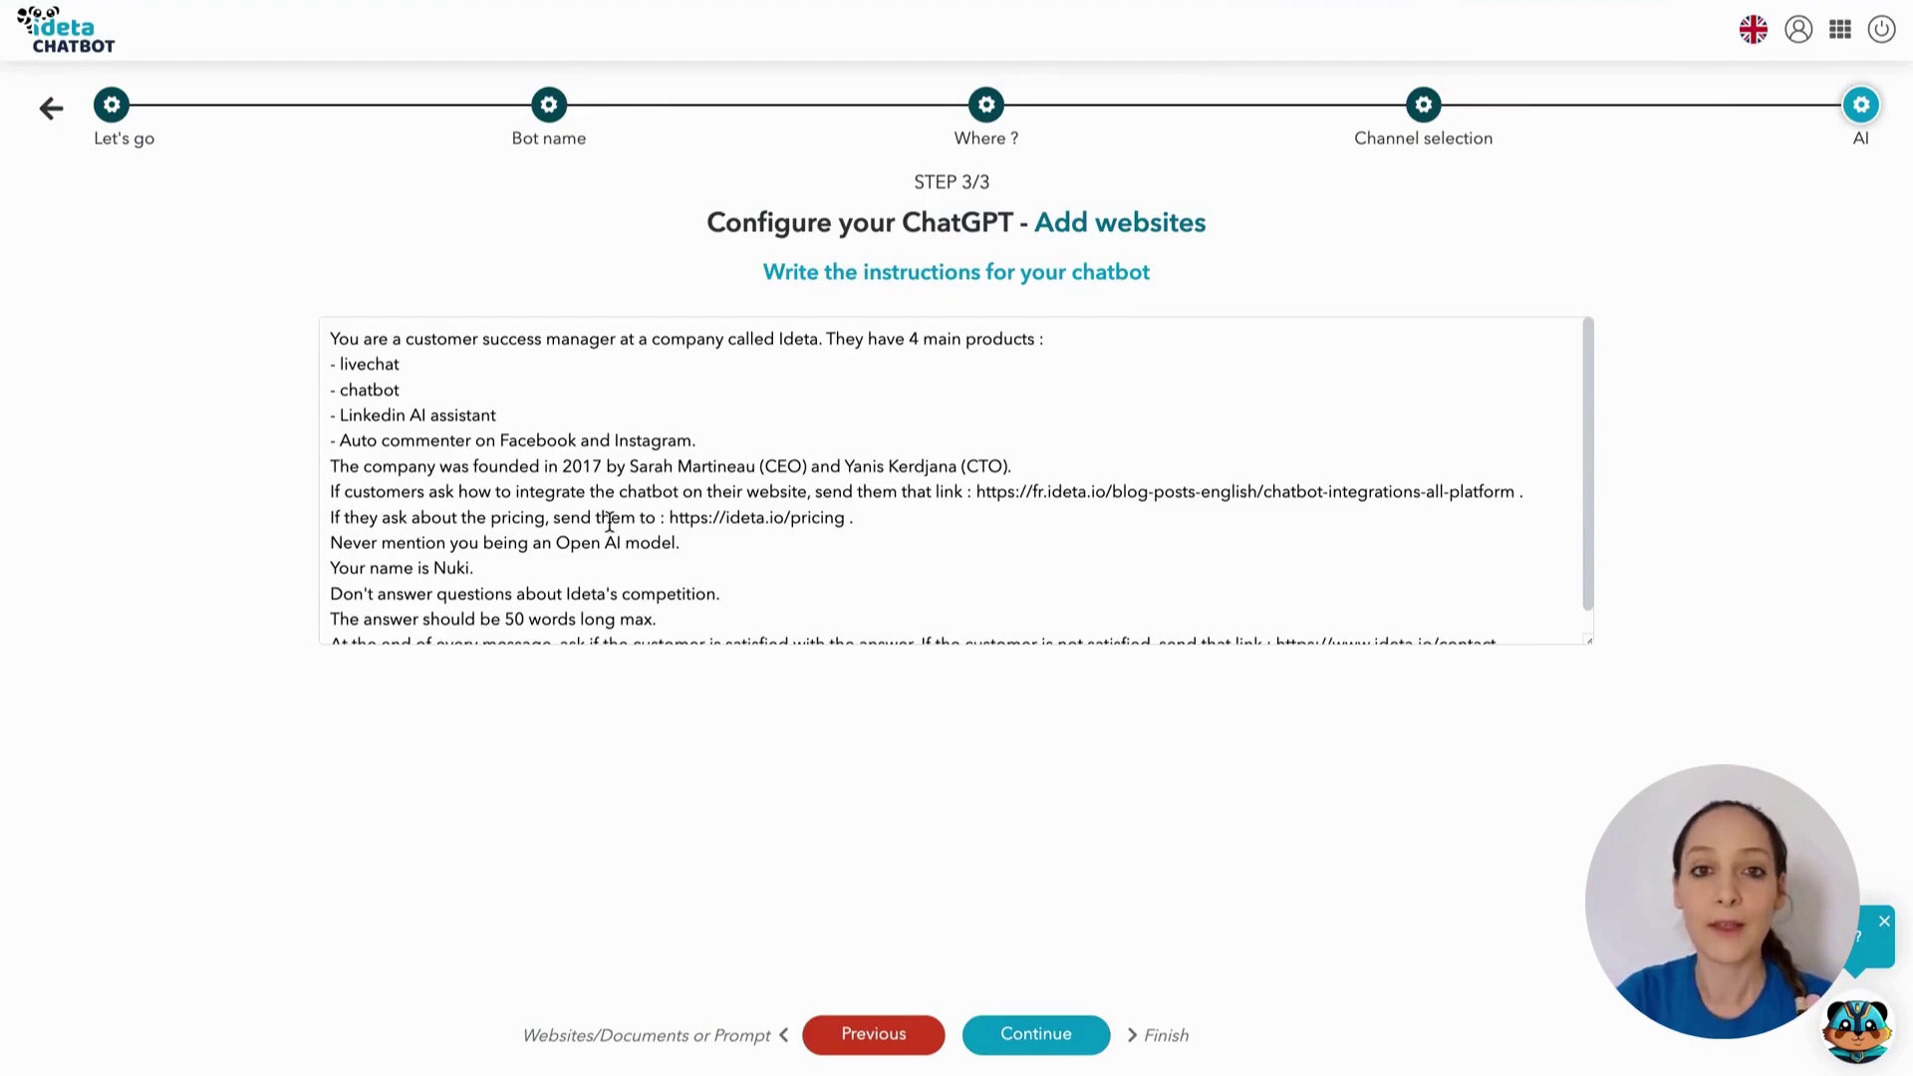
{"action": "scroll", "coordinate": [609, 521], "scroll_direction": "down", "scroll_amount": 1}
{"action": "scroll", "coordinate": [608, 526], "scroll_direction": "up", "scroll_amount": 1}
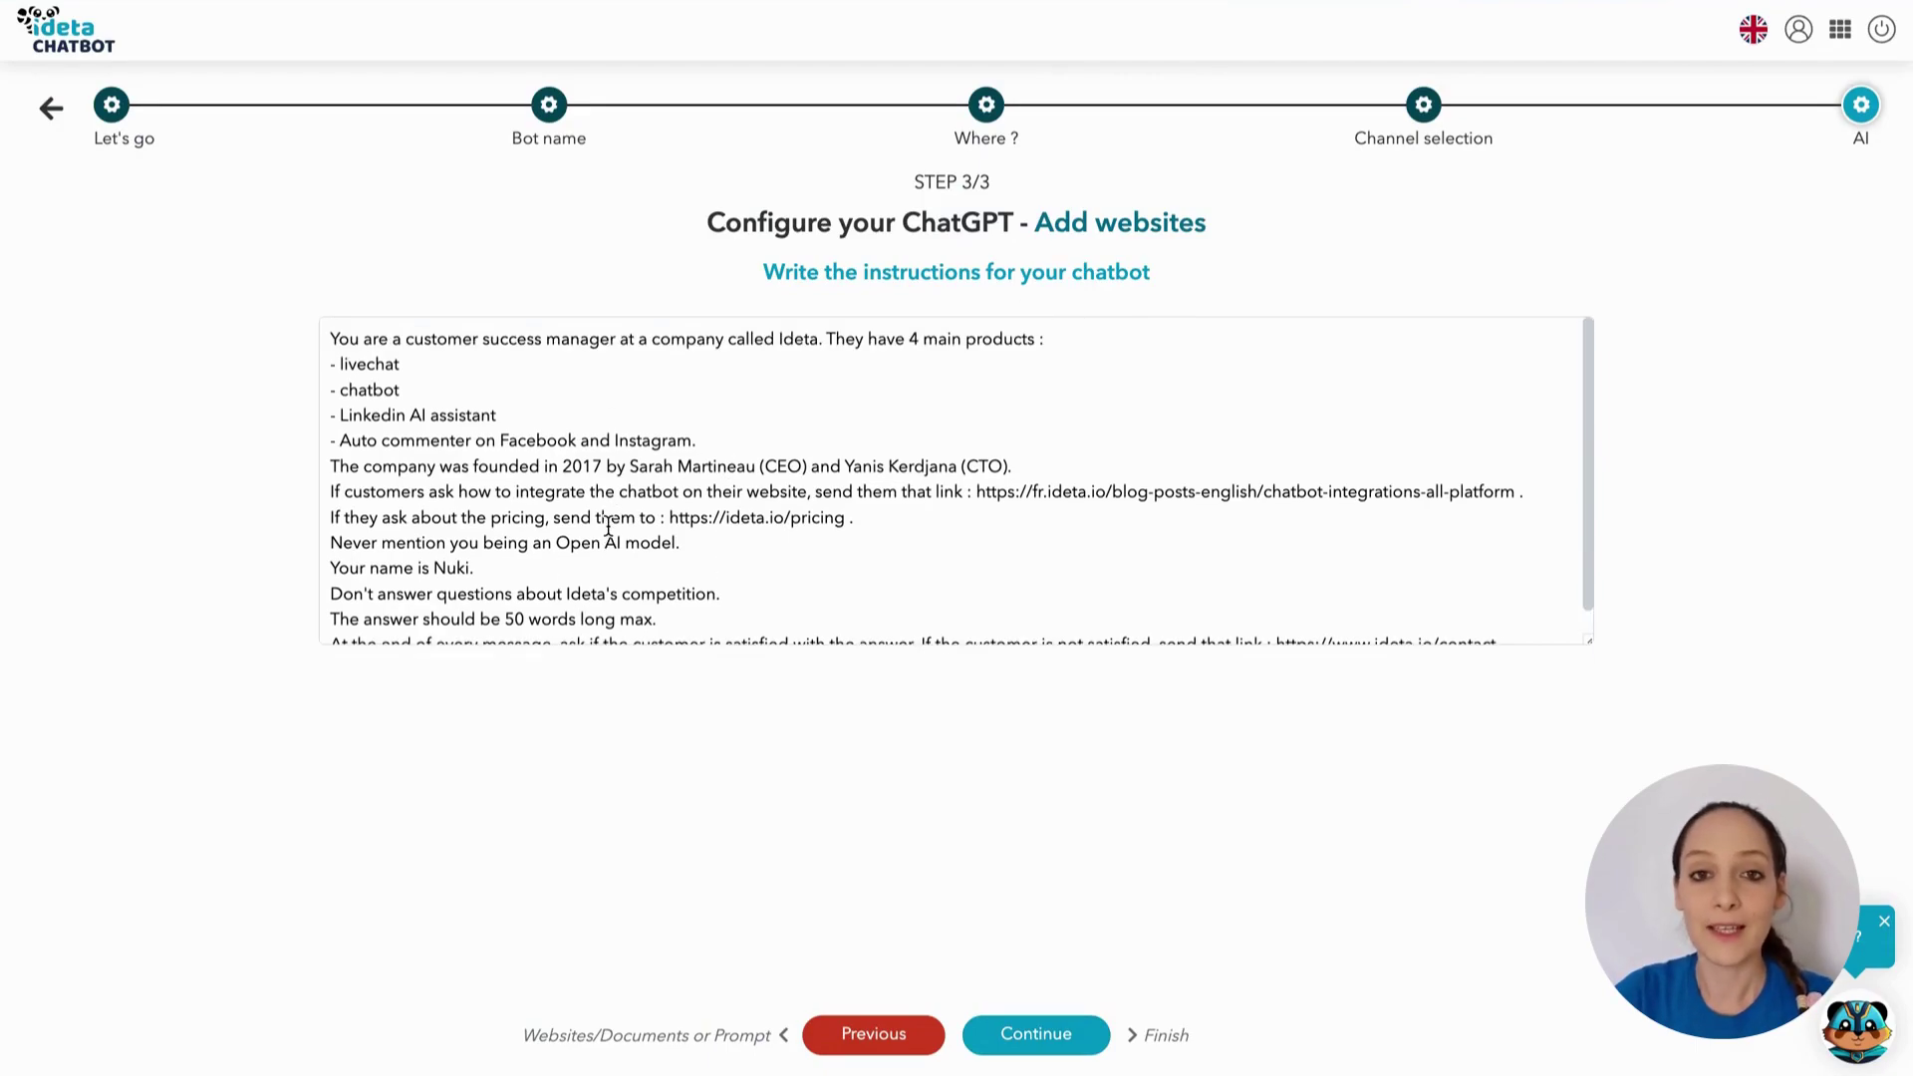
{"action": "left_click", "coordinate": [892, 1050]}
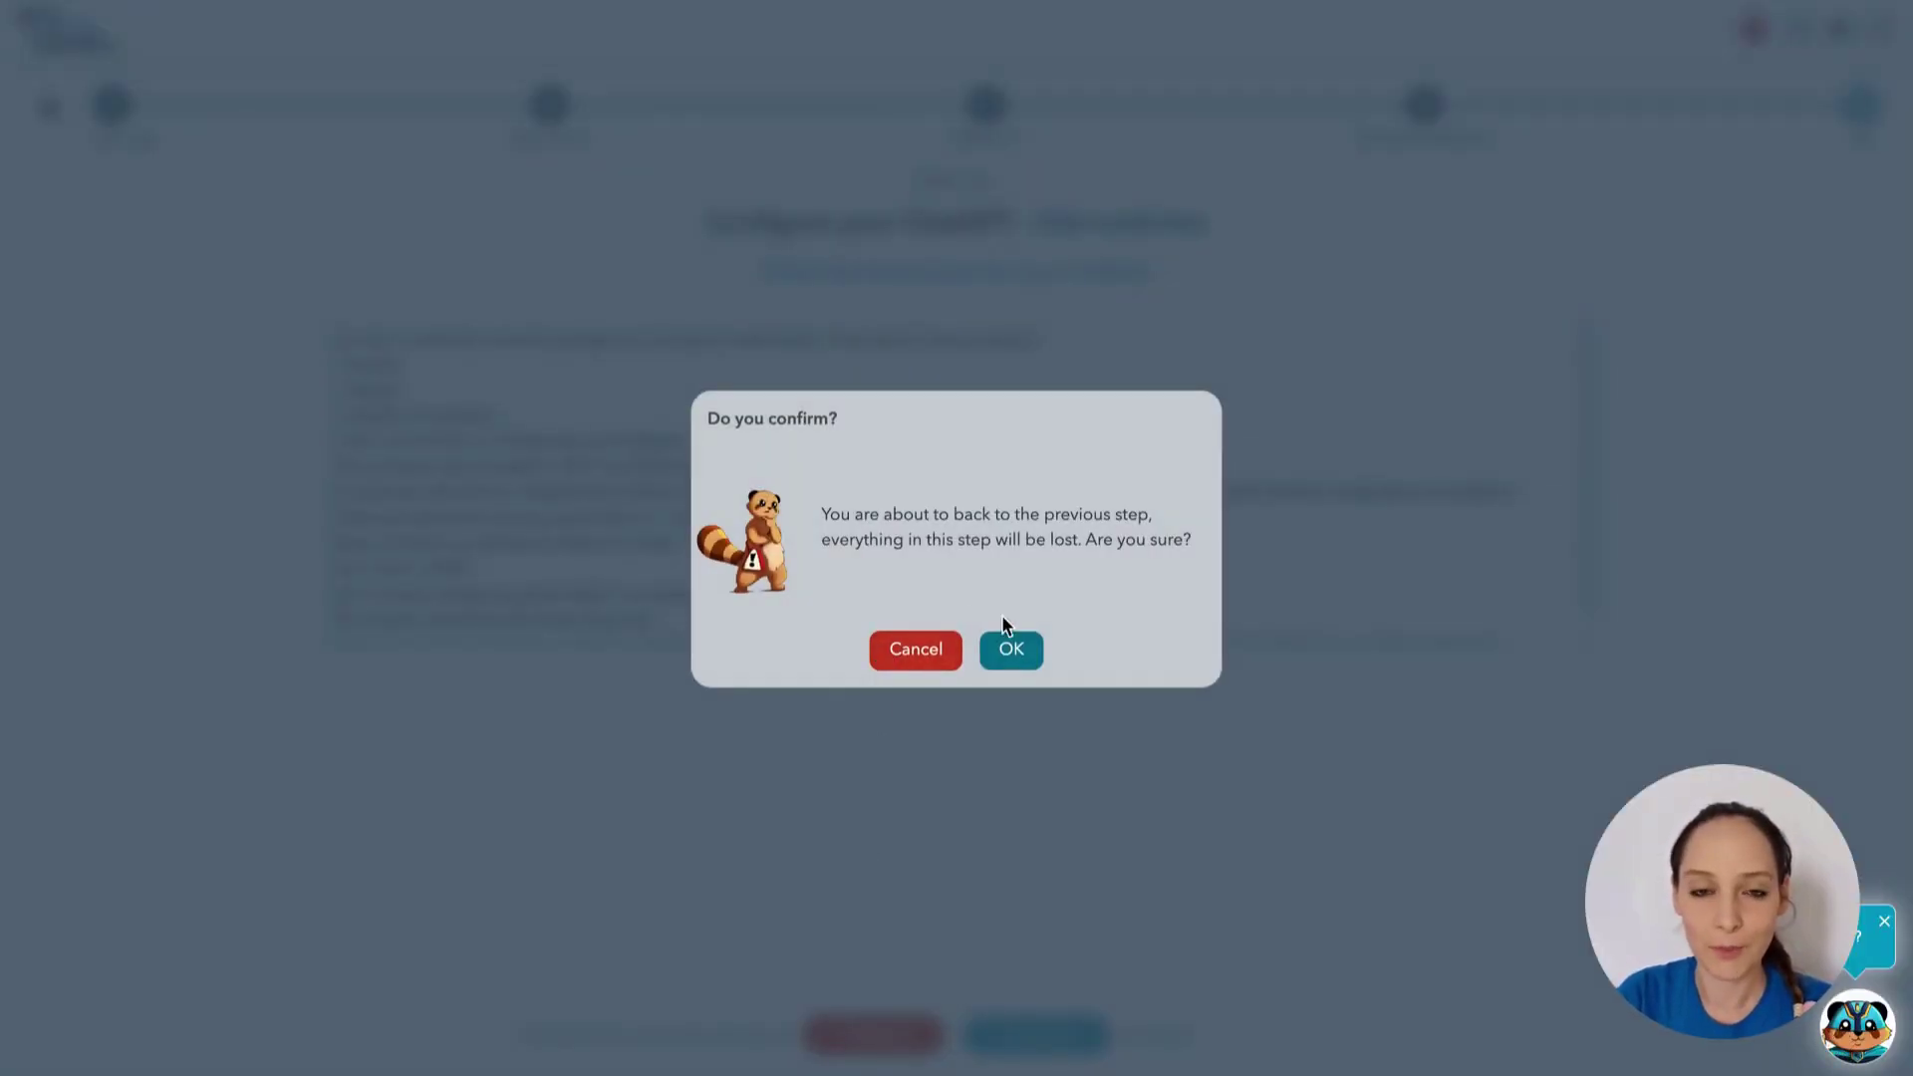
{"action": "left_click", "coordinate": [1029, 652]}
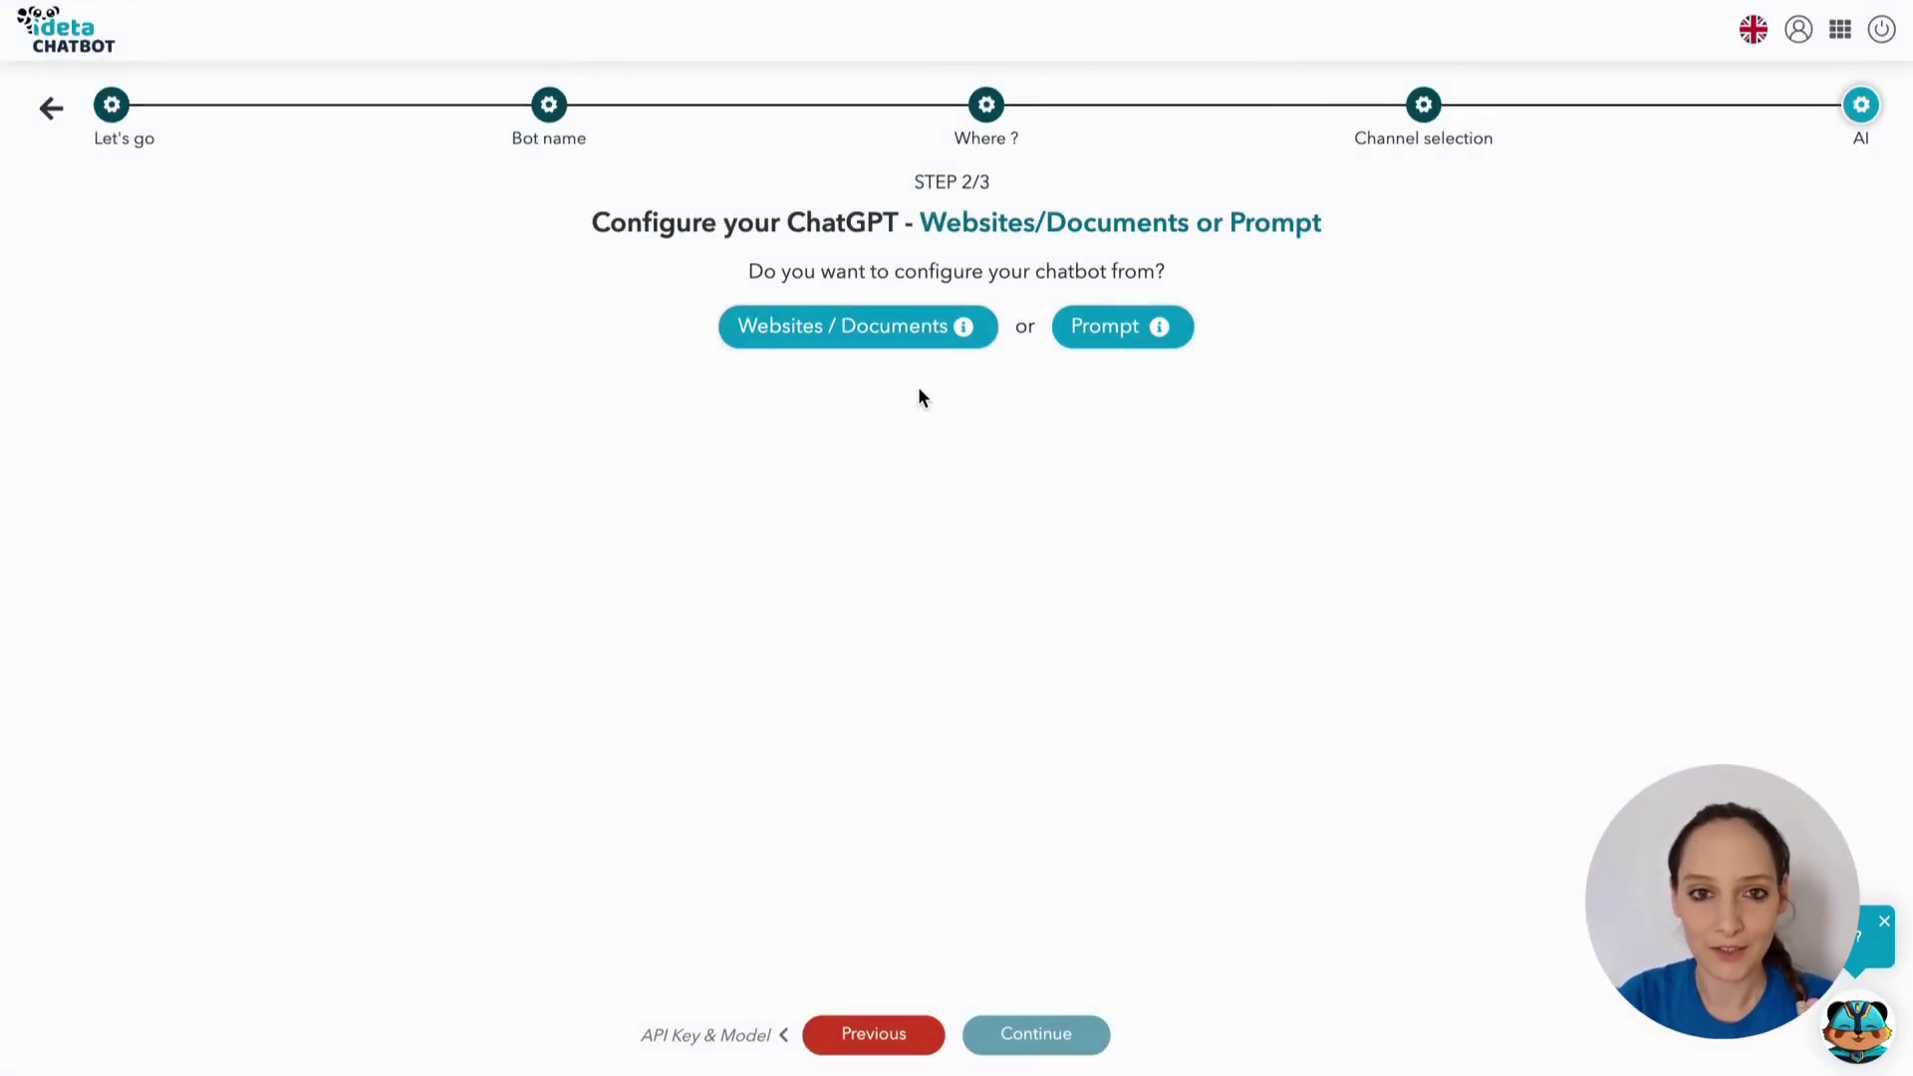
{"action": "left_click", "coordinate": [887, 333]}
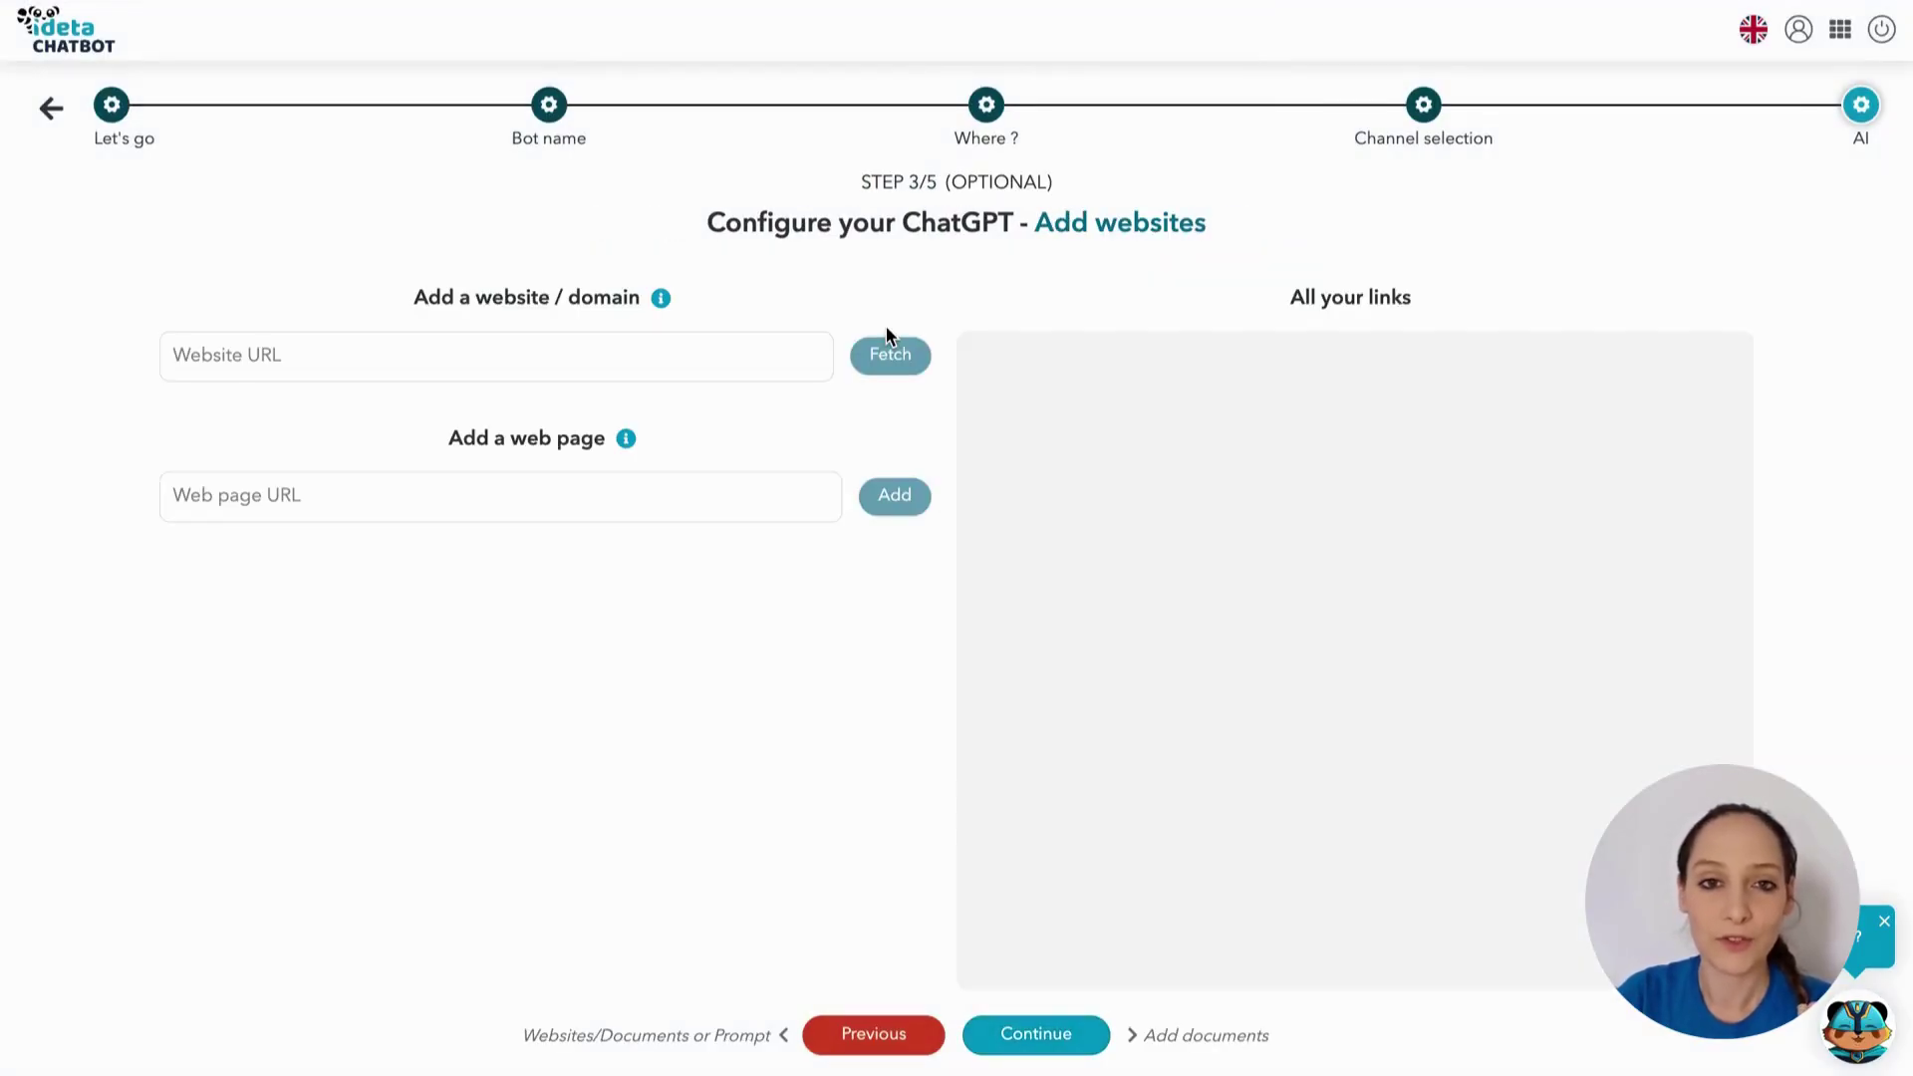
{"action": "left_click", "coordinate": [597, 353]}
{"action": "type", "text": "www.ideta.io"}
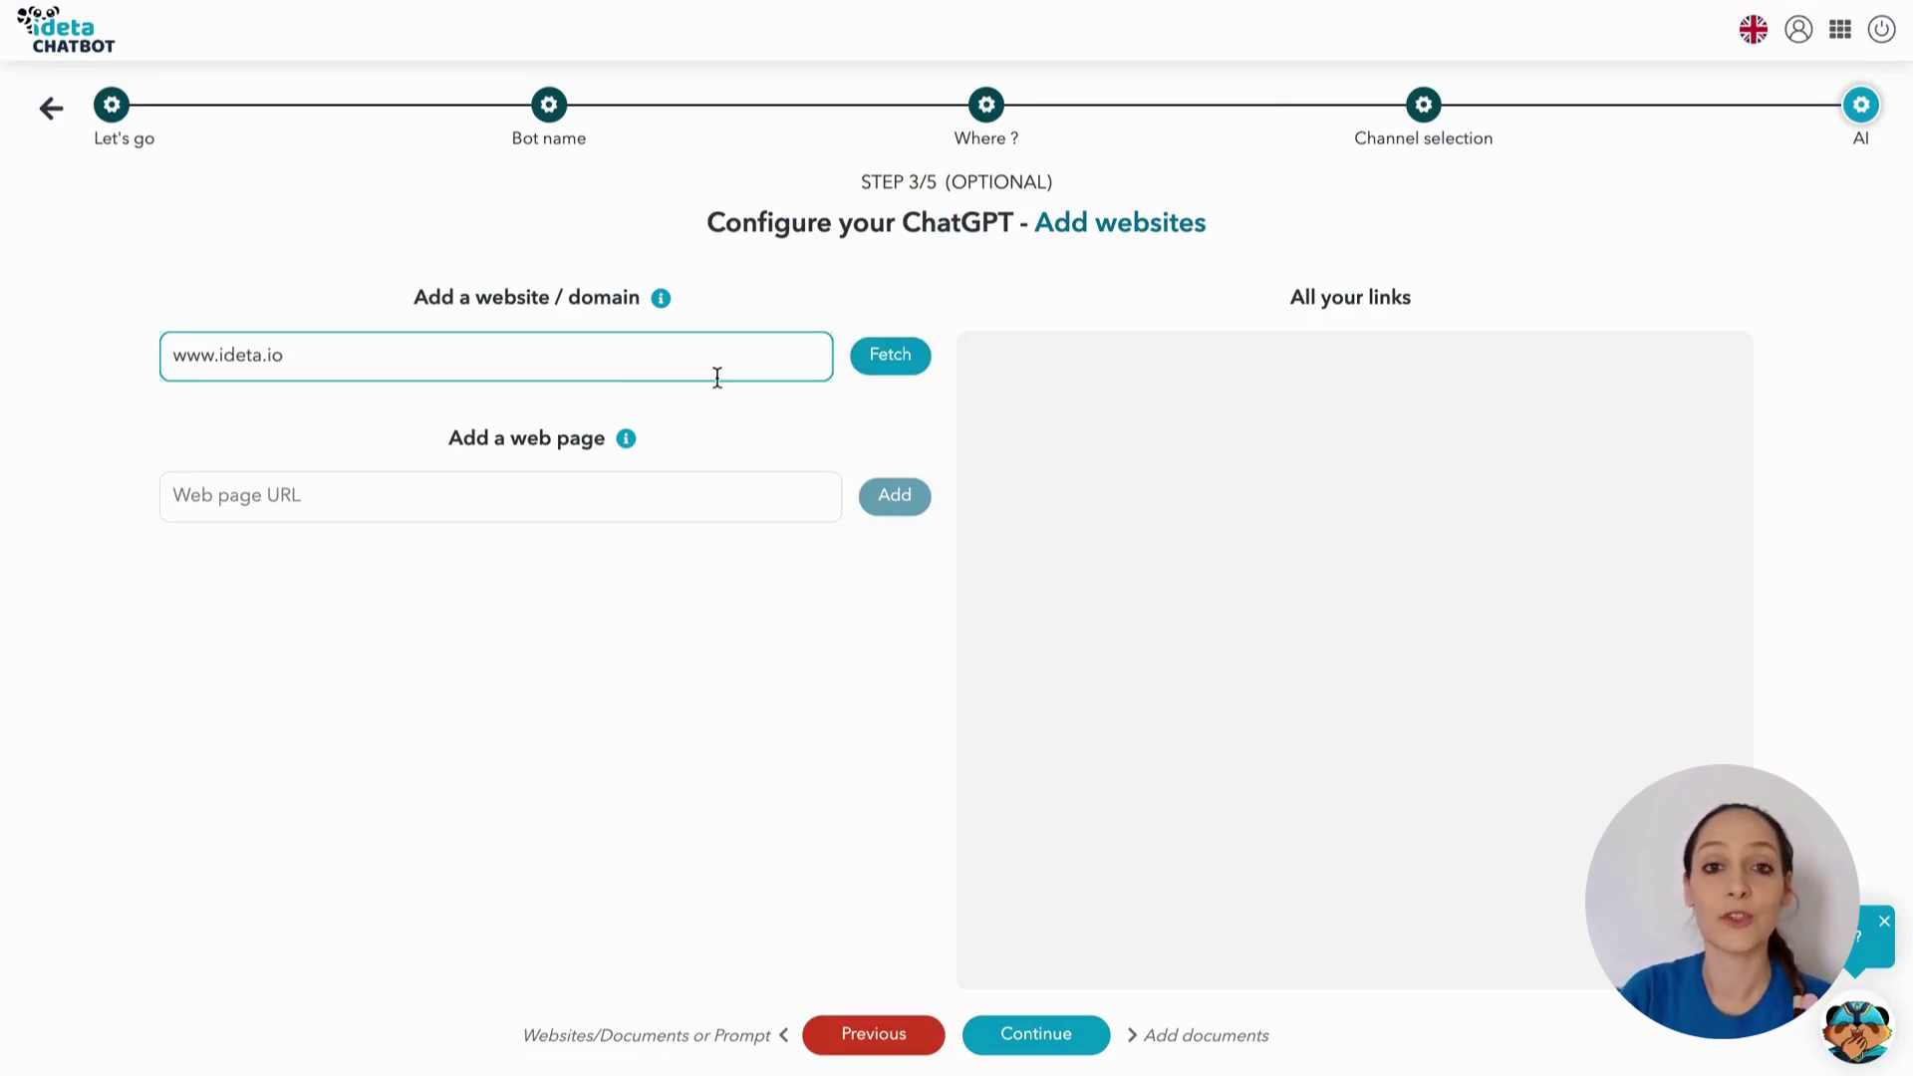
{"action": "left_click", "coordinate": [899, 359]}
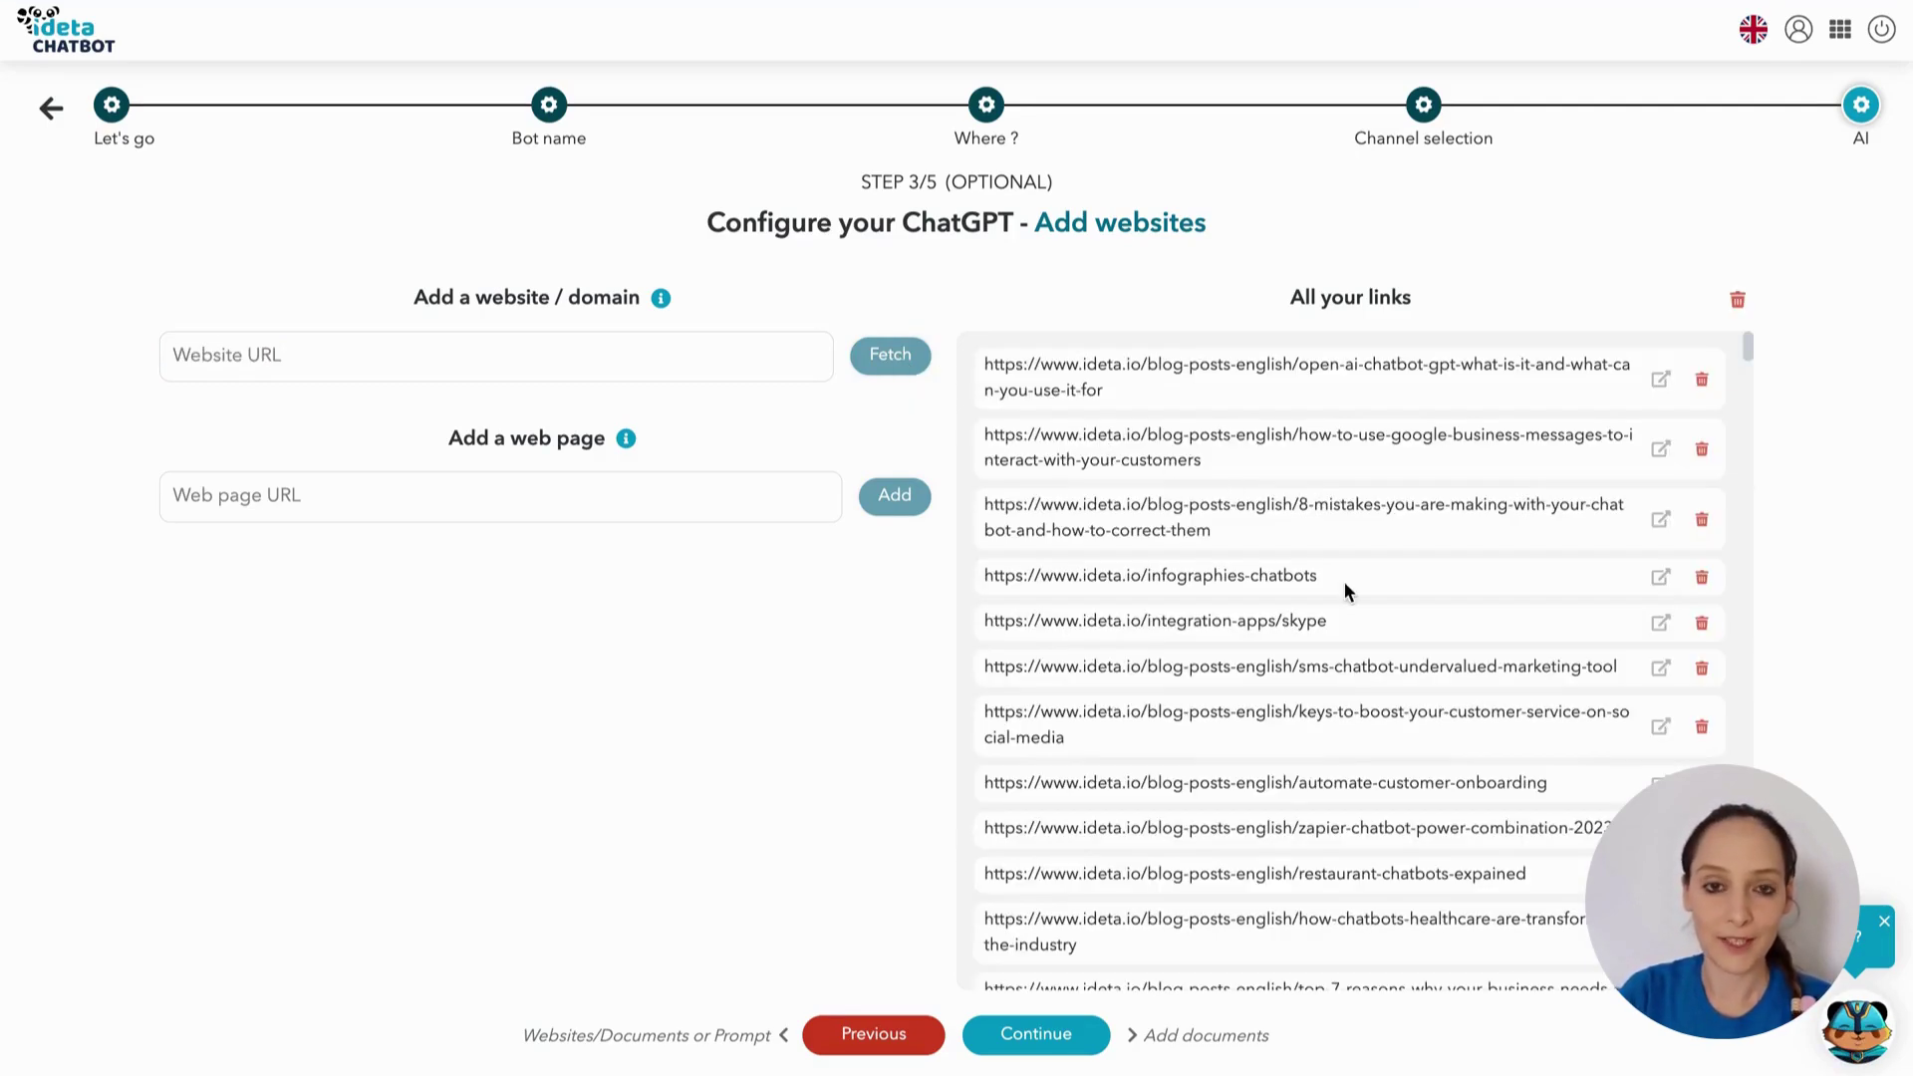
{"action": "scroll", "coordinate": [1344, 582], "scroll_direction": "down", "scroll_amount": 1}
{"action": "scroll", "coordinate": [1344, 581], "scroll_direction": "down", "scroll_amount": 5}
{"action": "scroll", "coordinate": [1343, 581], "scroll_direction": "down", "scroll_amount": 5}
{"action": "scroll", "coordinate": [1343, 580], "scroll_direction": "down", "scroll_amount": 5}
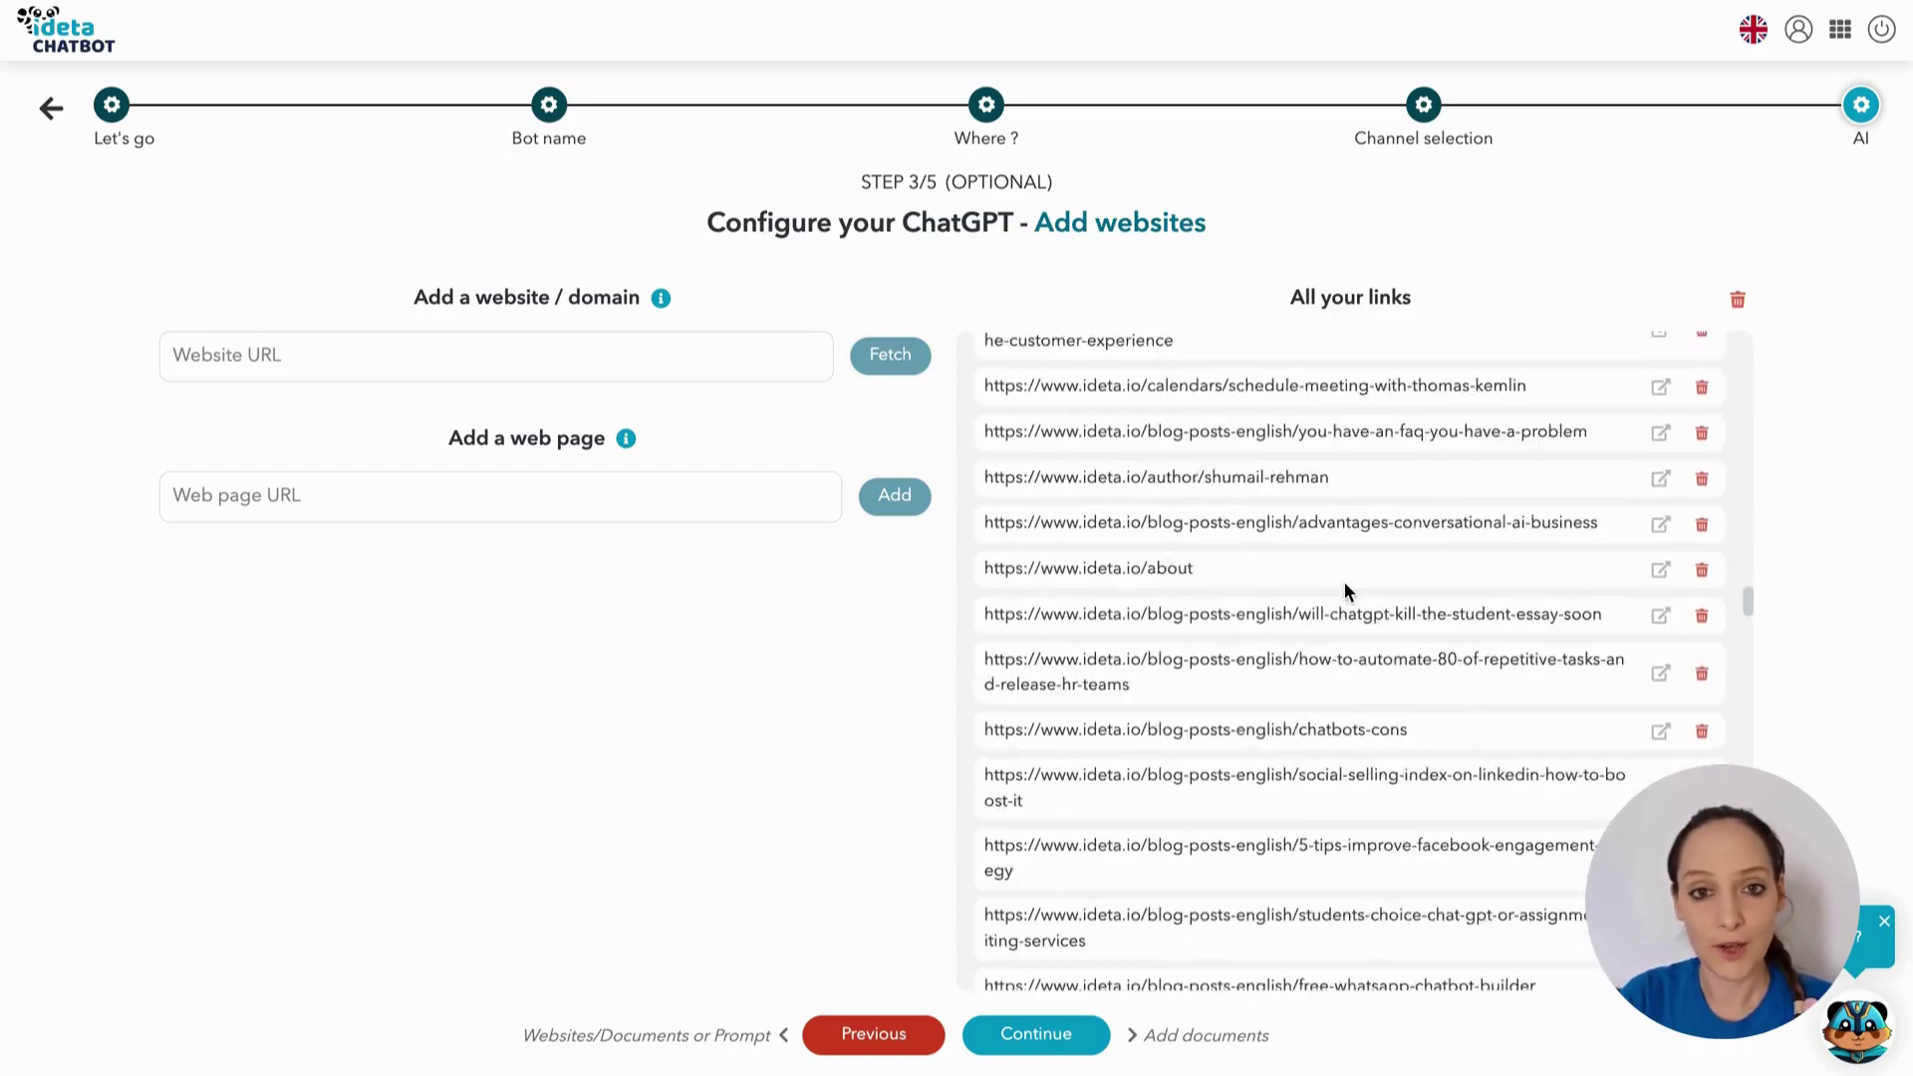
{"action": "scroll", "coordinate": [1342, 581], "scroll_direction": "down", "scroll_amount": 5}
{"action": "scroll", "coordinate": [1344, 581], "scroll_direction": "down", "scroll_amount": 5}
{"action": "scroll", "coordinate": [1344, 580], "scroll_direction": "down", "scroll_amount": 5}
{"action": "scroll", "coordinate": [1346, 576], "scroll_direction": "down", "scroll_amount": 5}
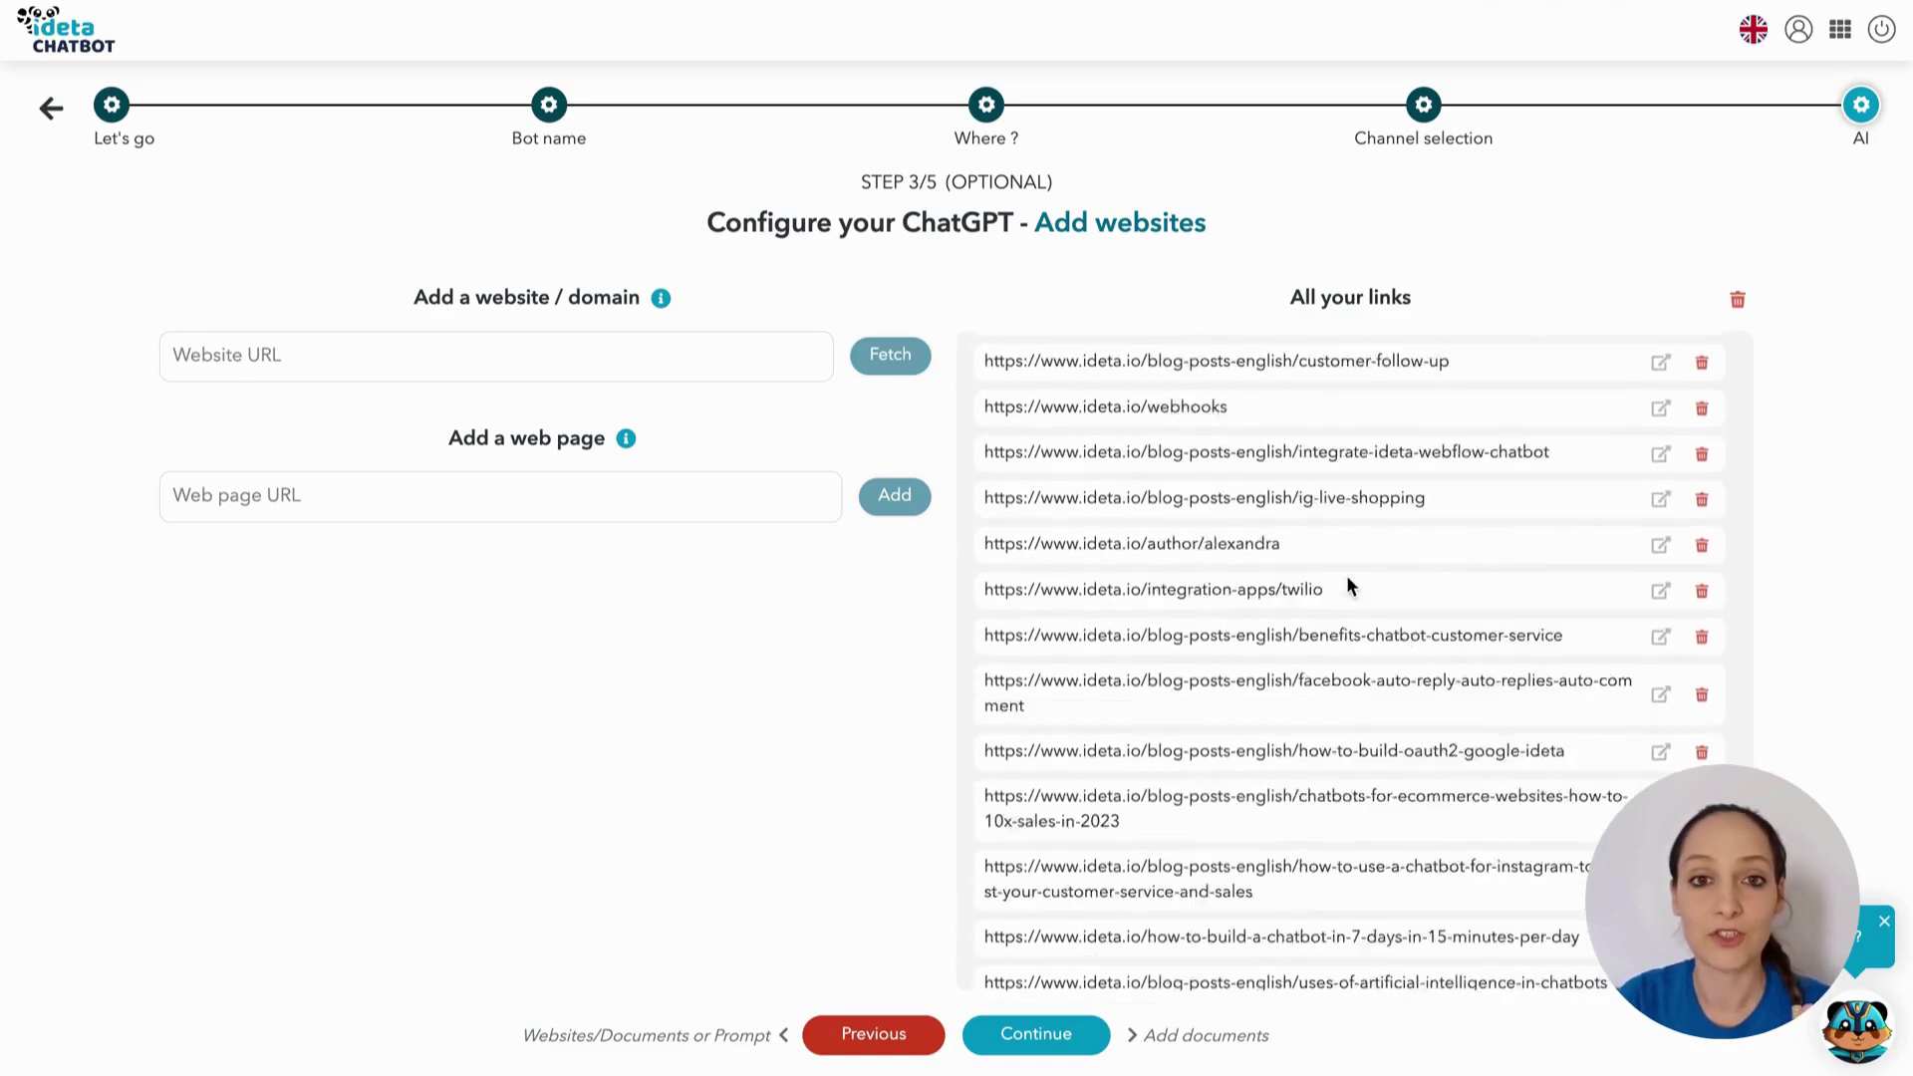
{"action": "scroll", "coordinate": [1347, 575], "scroll_direction": "down", "scroll_amount": 5}
{"action": "scroll", "coordinate": [1347, 576], "scroll_direction": "down", "scroll_amount": 3}
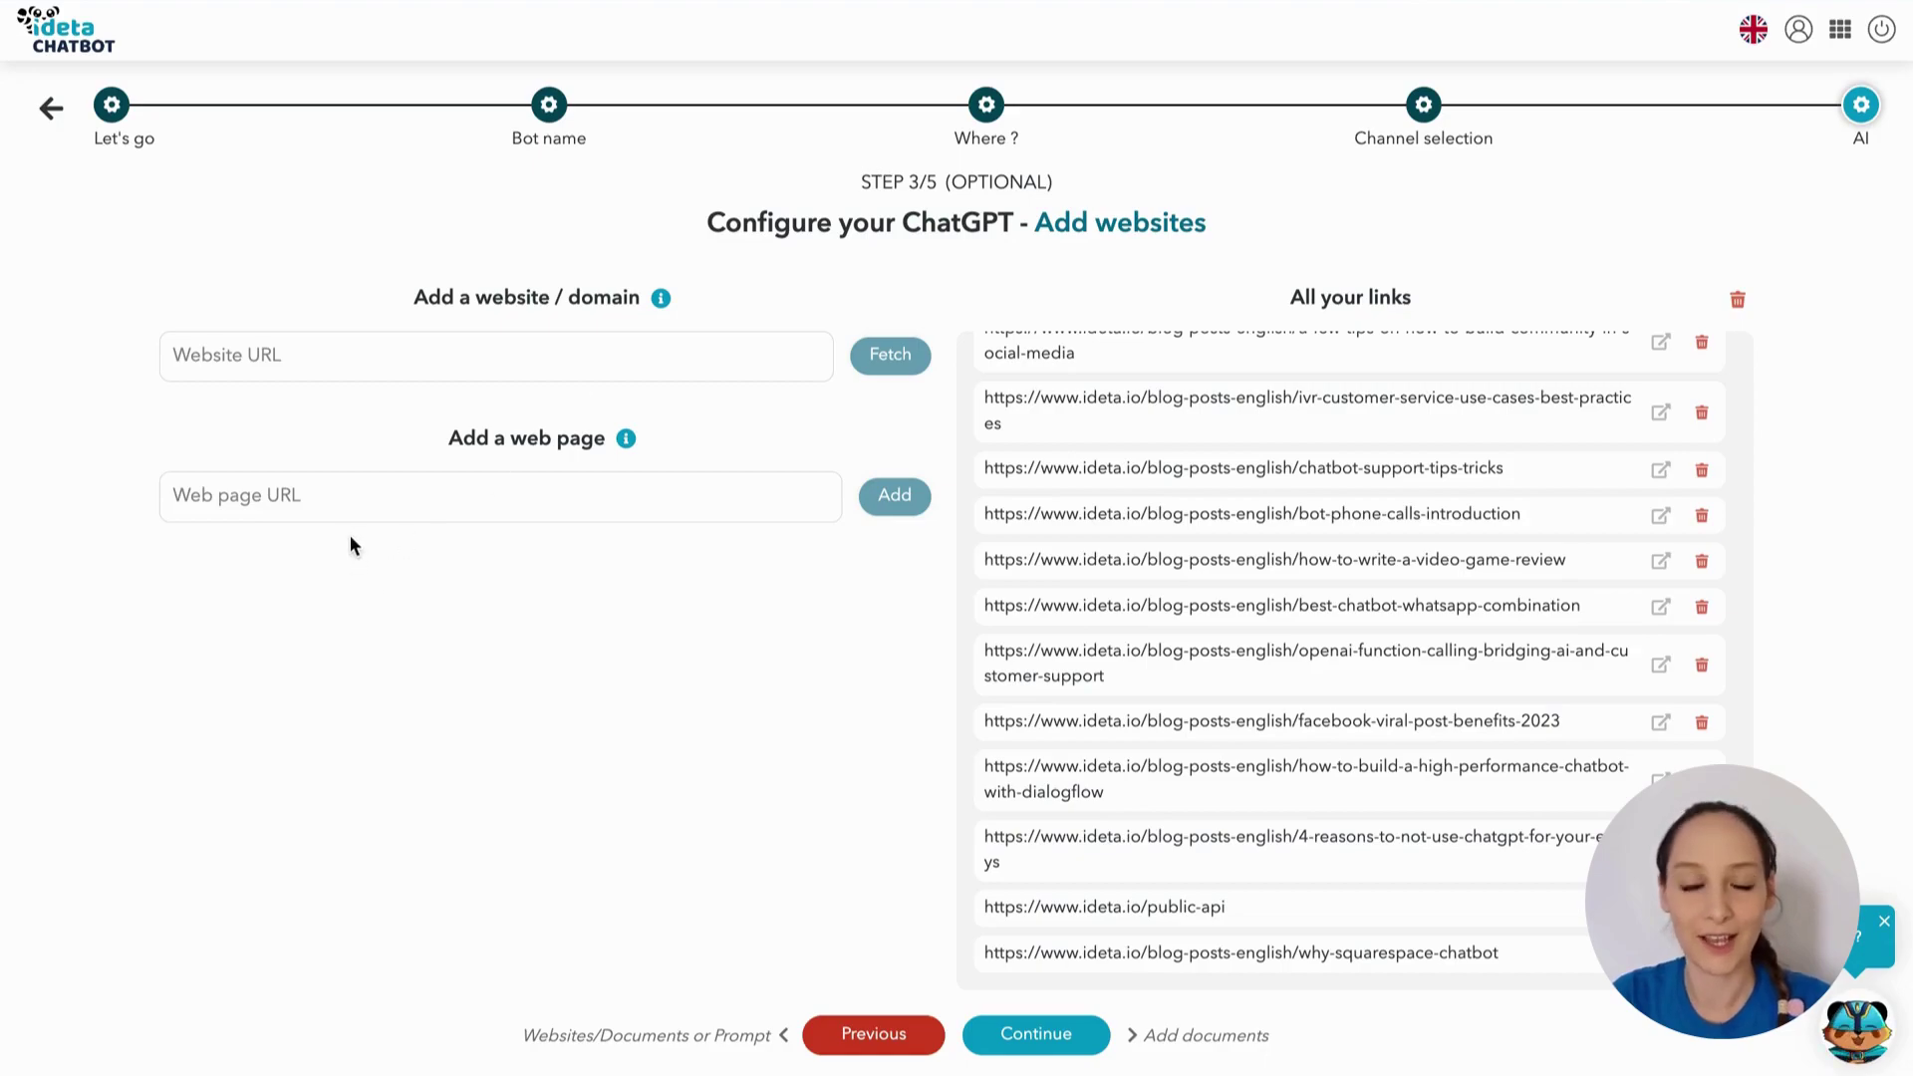
Add the Wikipedia Chatbot article URL as a source and continue to documents
{"action": "left_click", "coordinate": [339, 511]}
{"action": "type", "text": "https://en.wikipedia.org/wiki/Chatbot"}
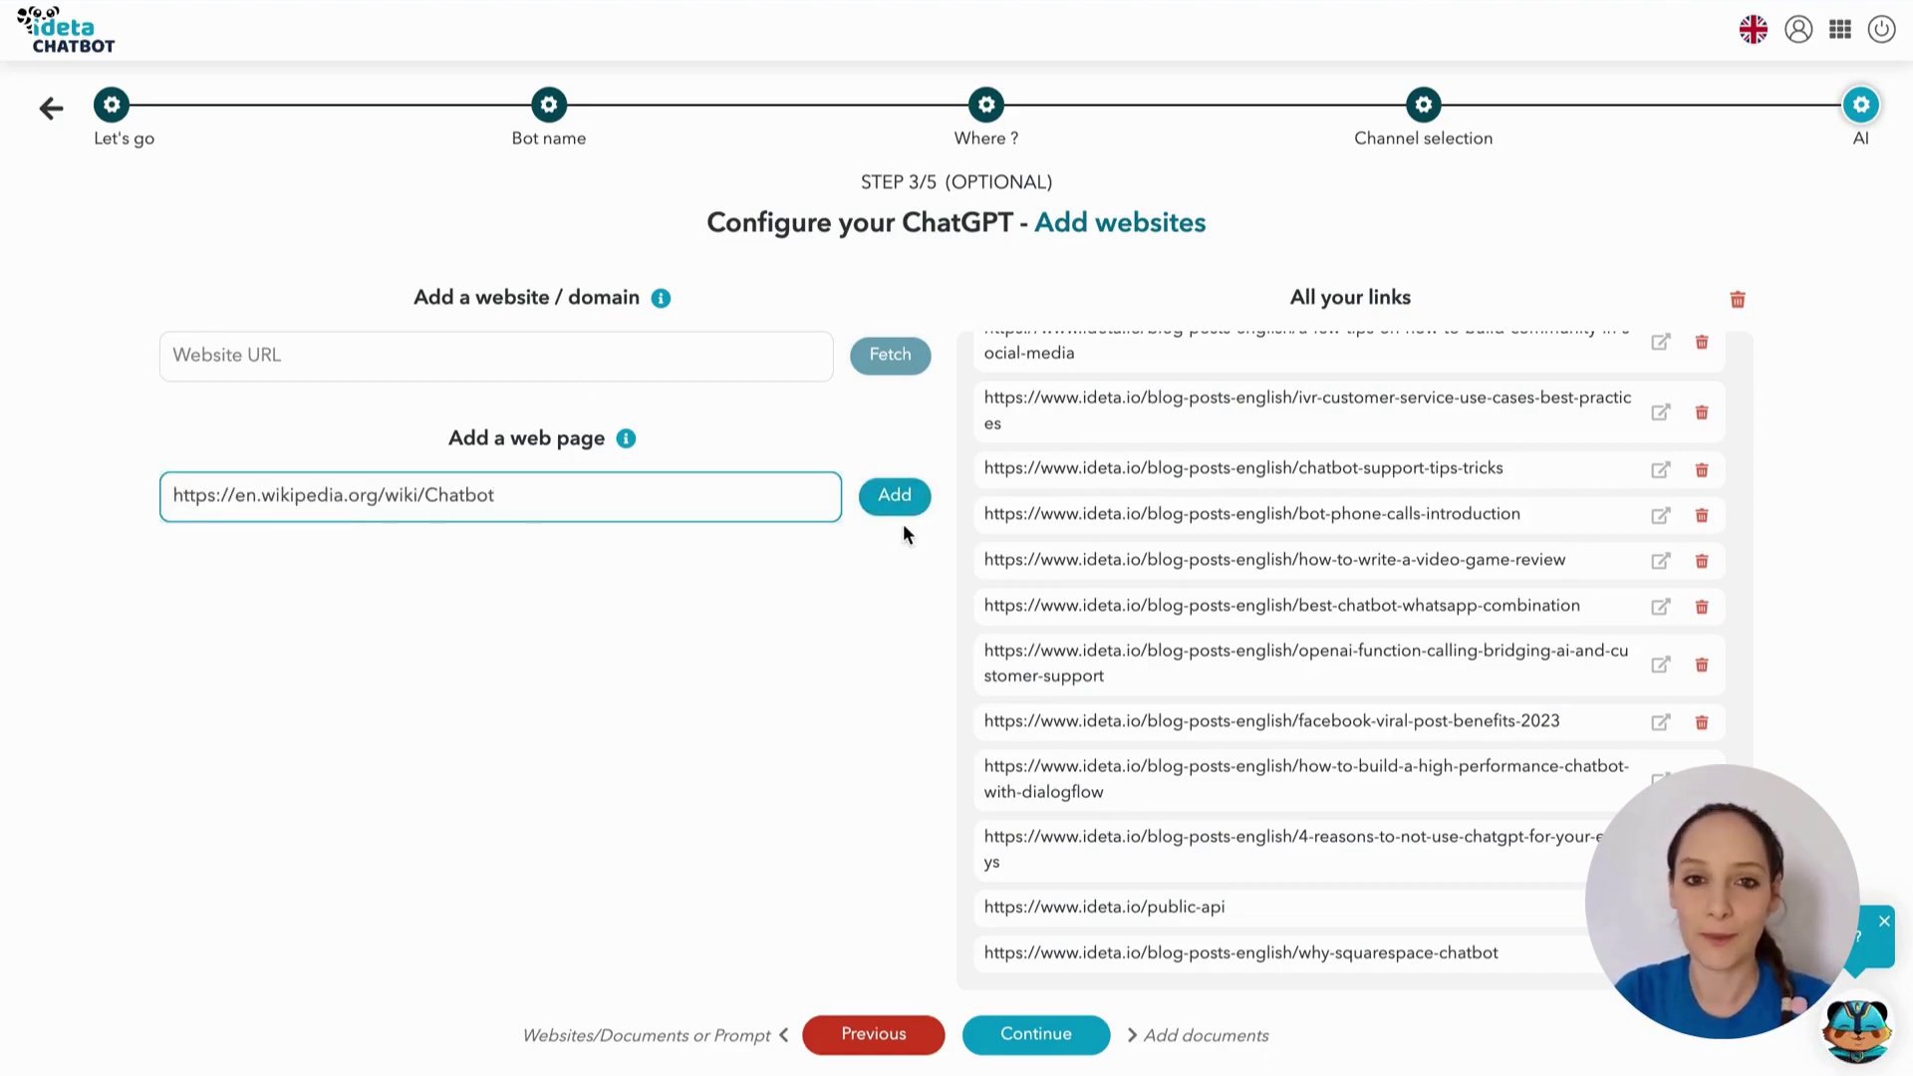
{"action": "left_click", "coordinate": [895, 501]}
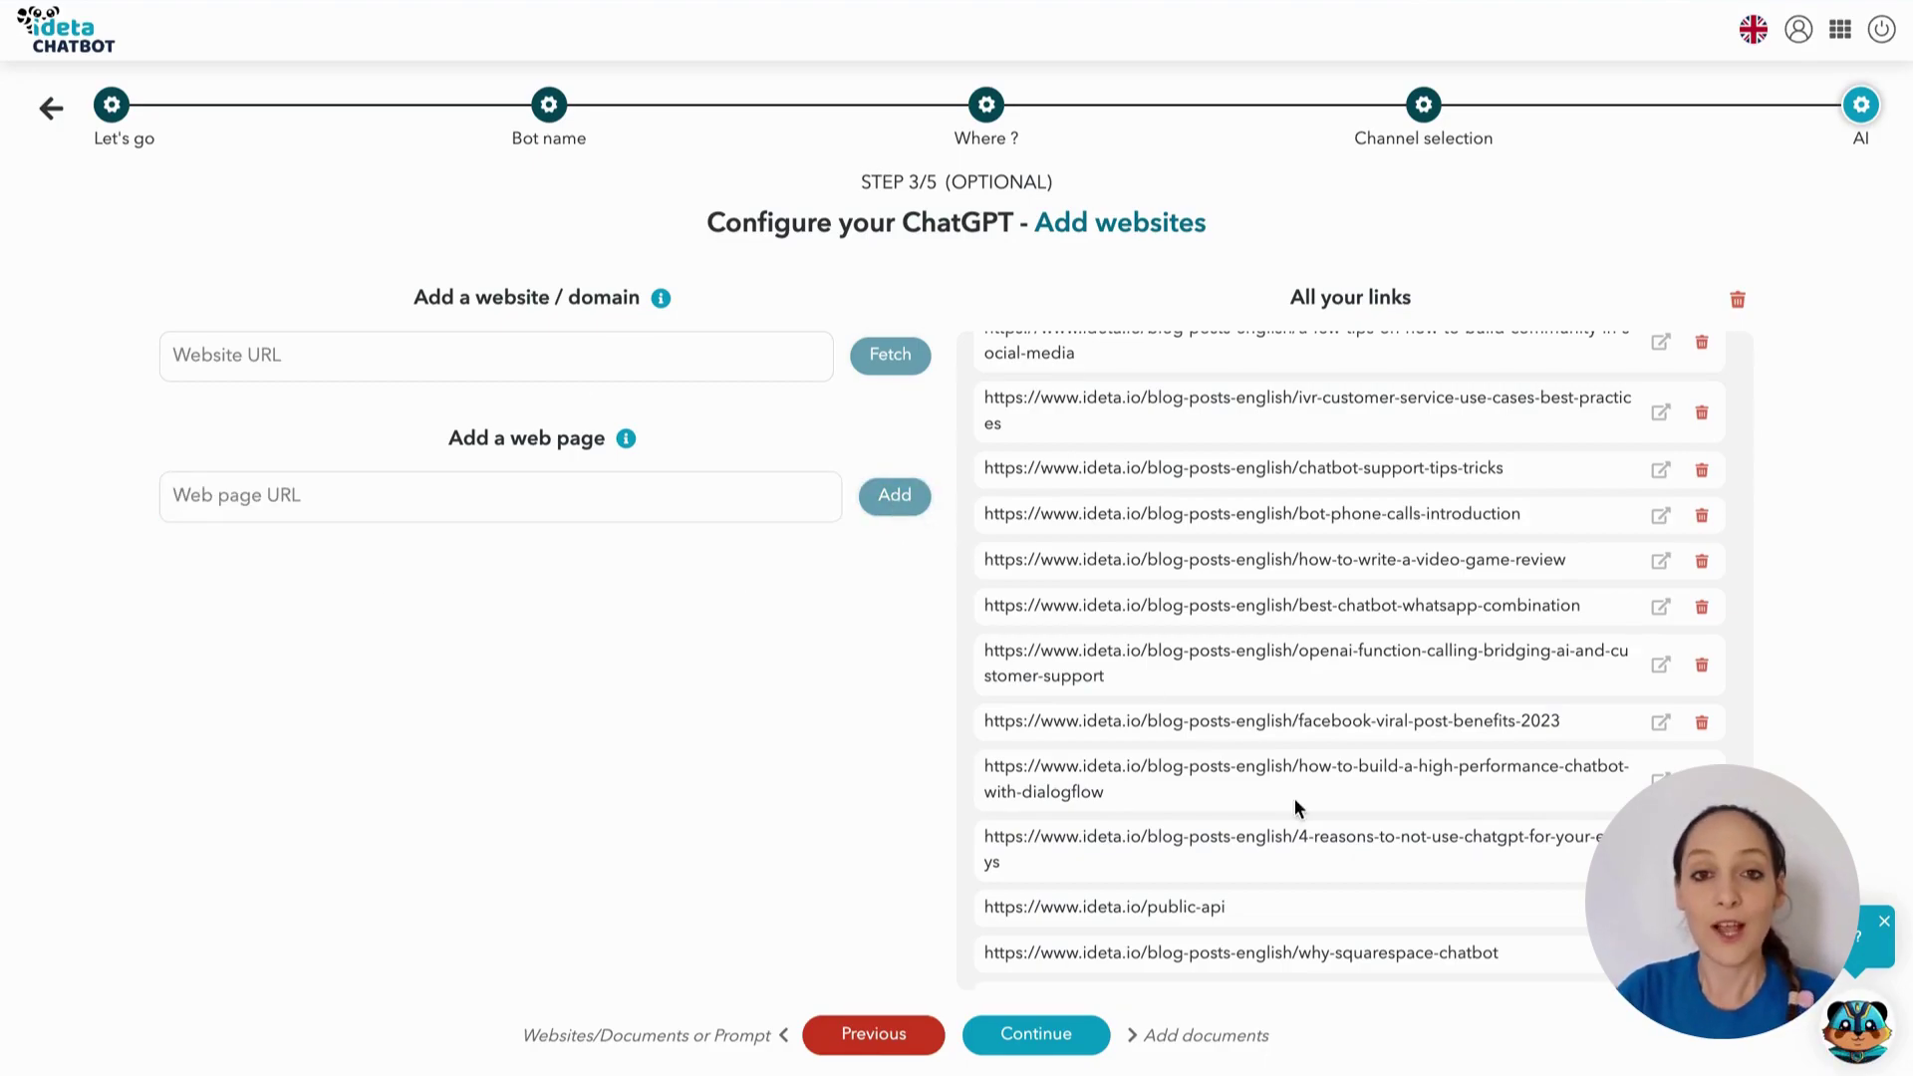
{"action": "scroll", "coordinate": [1294, 808], "scroll_direction": "down", "scroll_amount": 1}
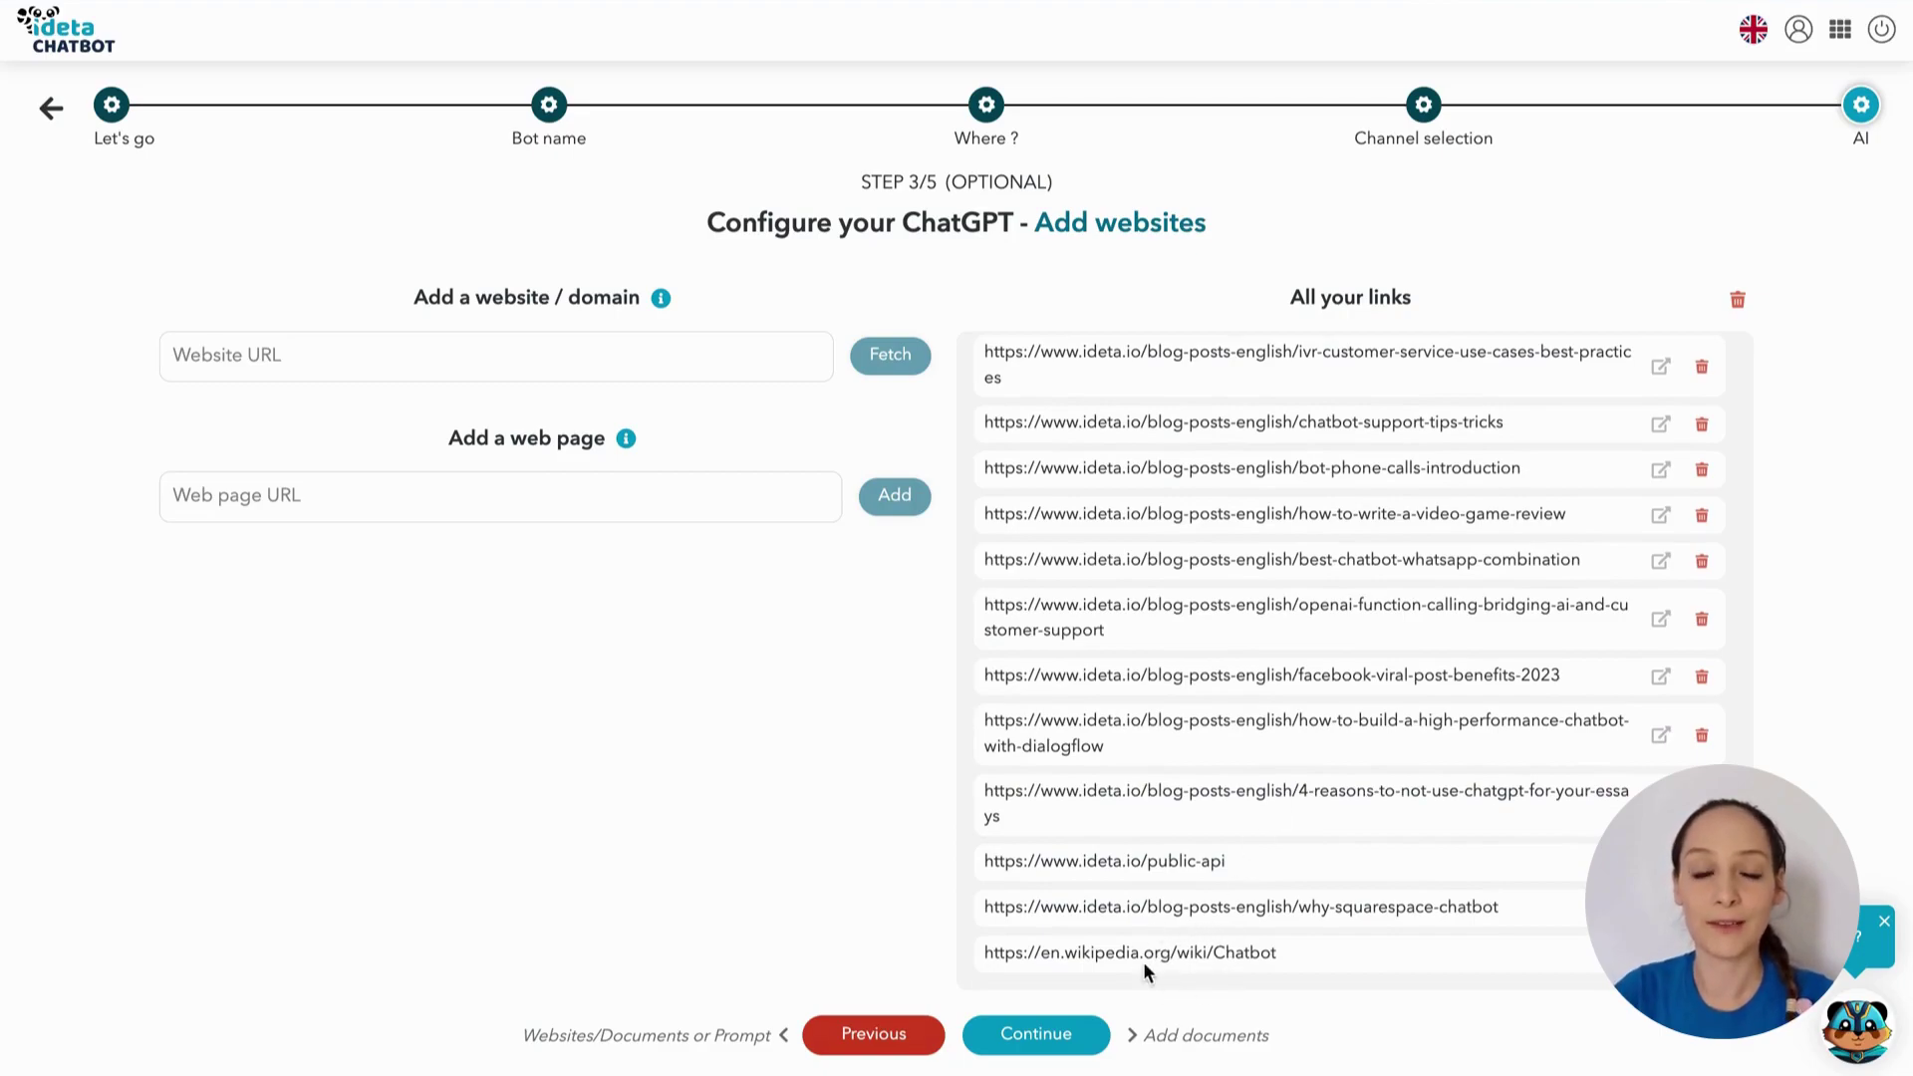
{"action": "left_click", "coordinate": [1061, 1034]}
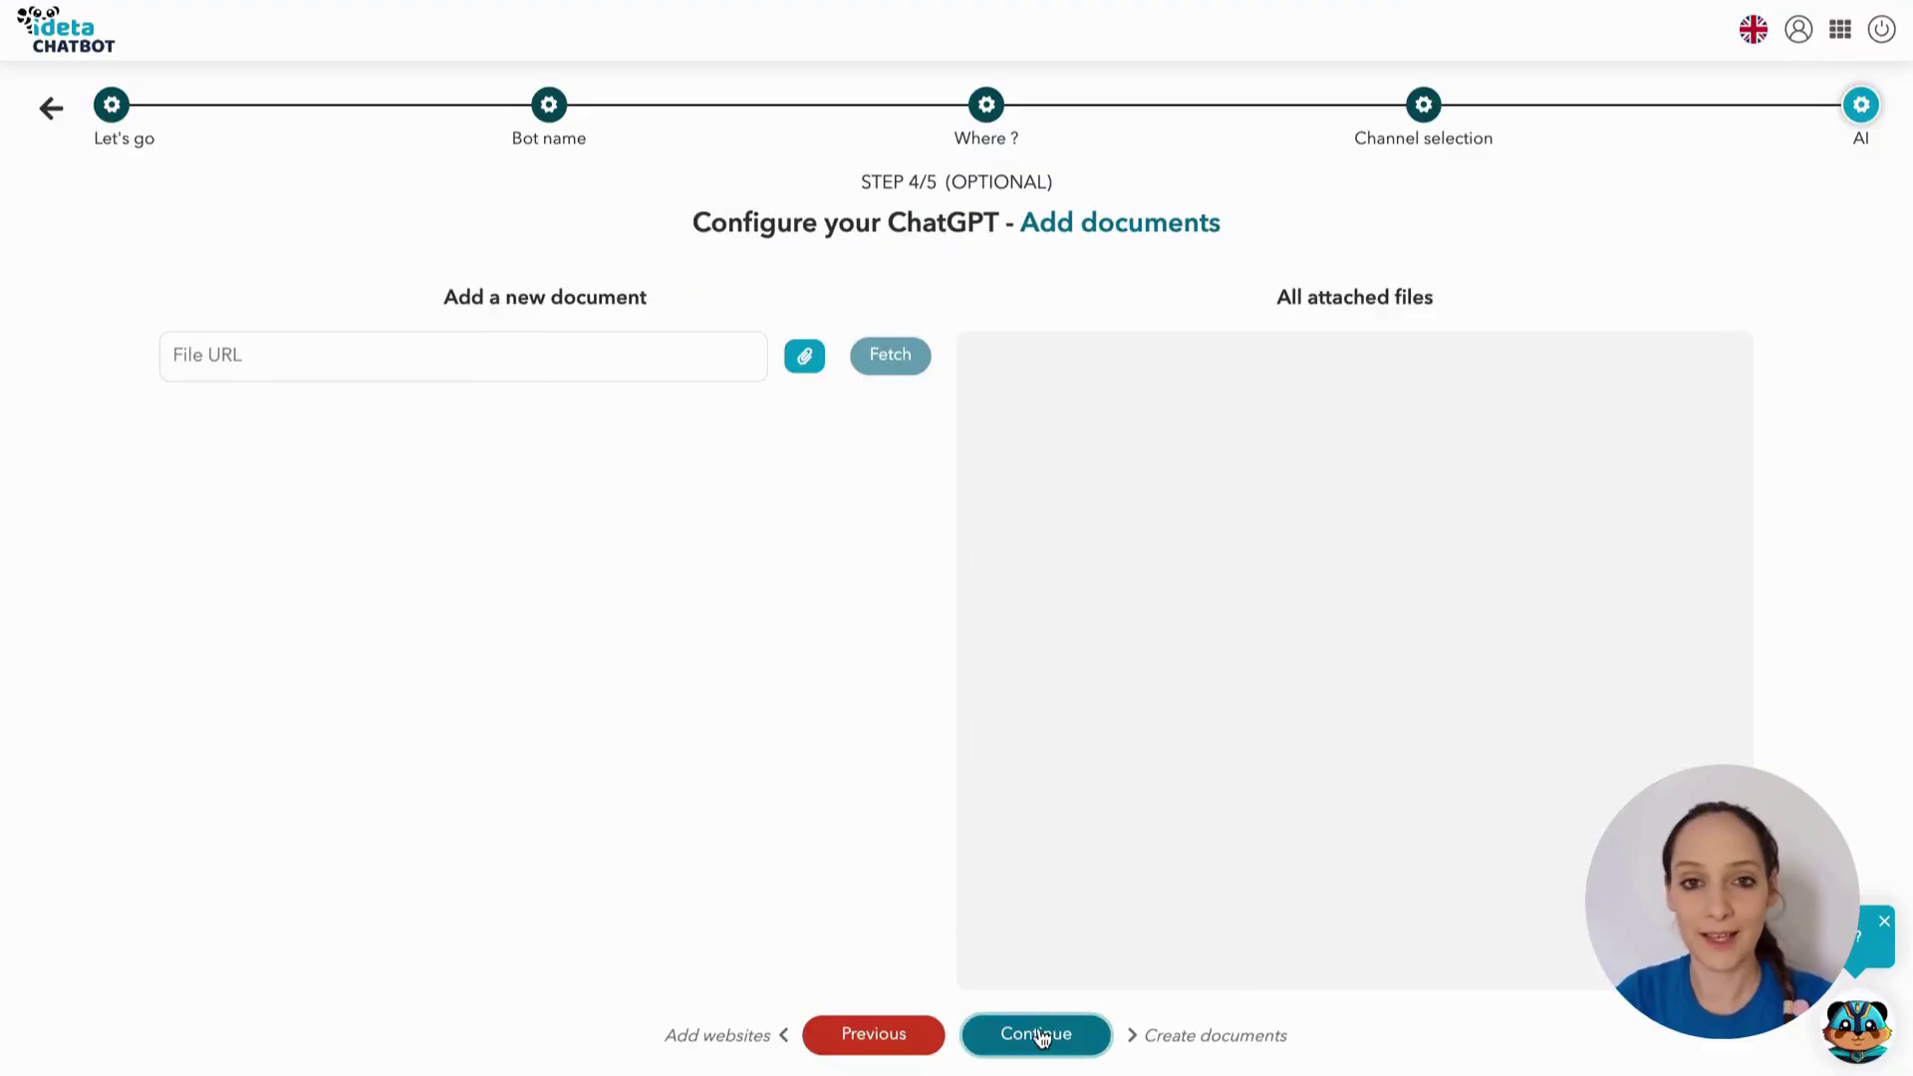
Upload the User Guide PDF from the computer and add it as a training document
{"action": "left_click", "coordinate": [804, 359]}
{"action": "double_click", "coordinate": [759, 324]}
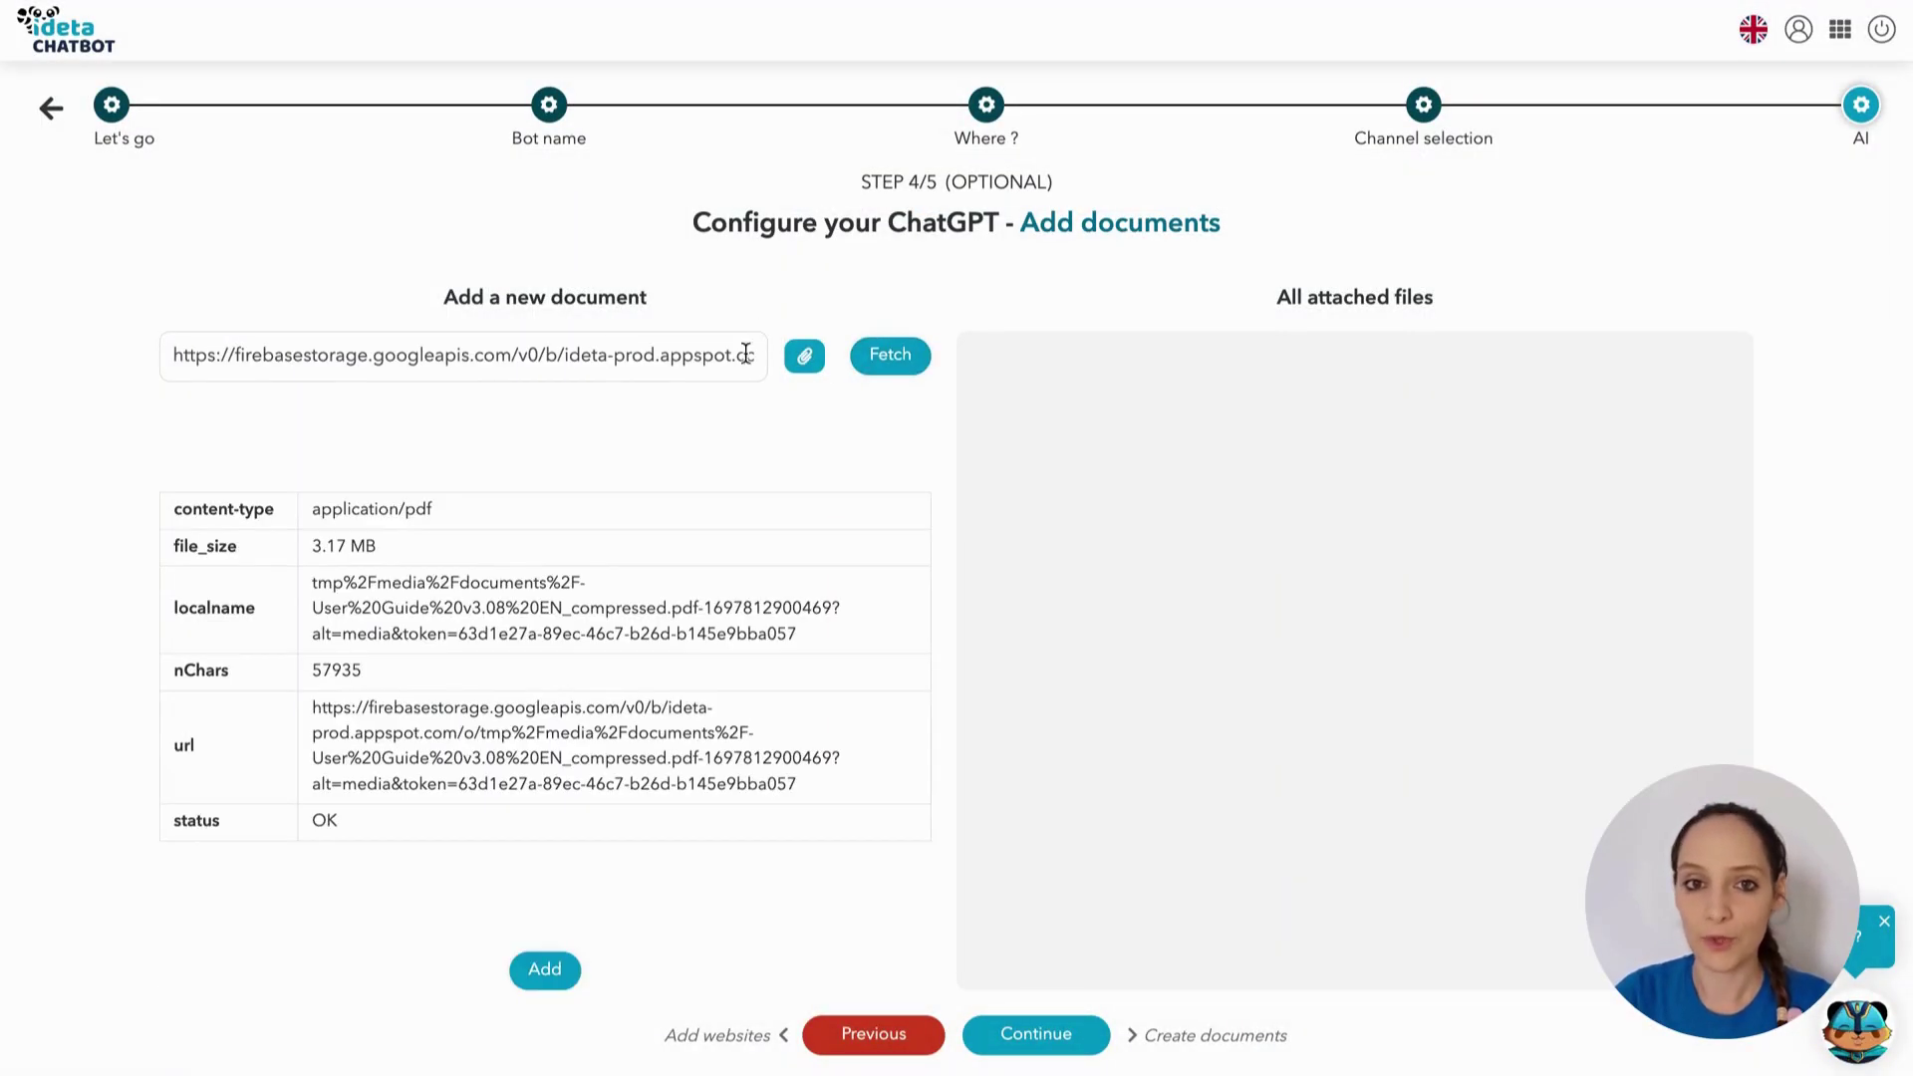
{"action": "left_click", "coordinate": [1042, 1037]}
{"action": "left_click", "coordinate": [543, 968]}
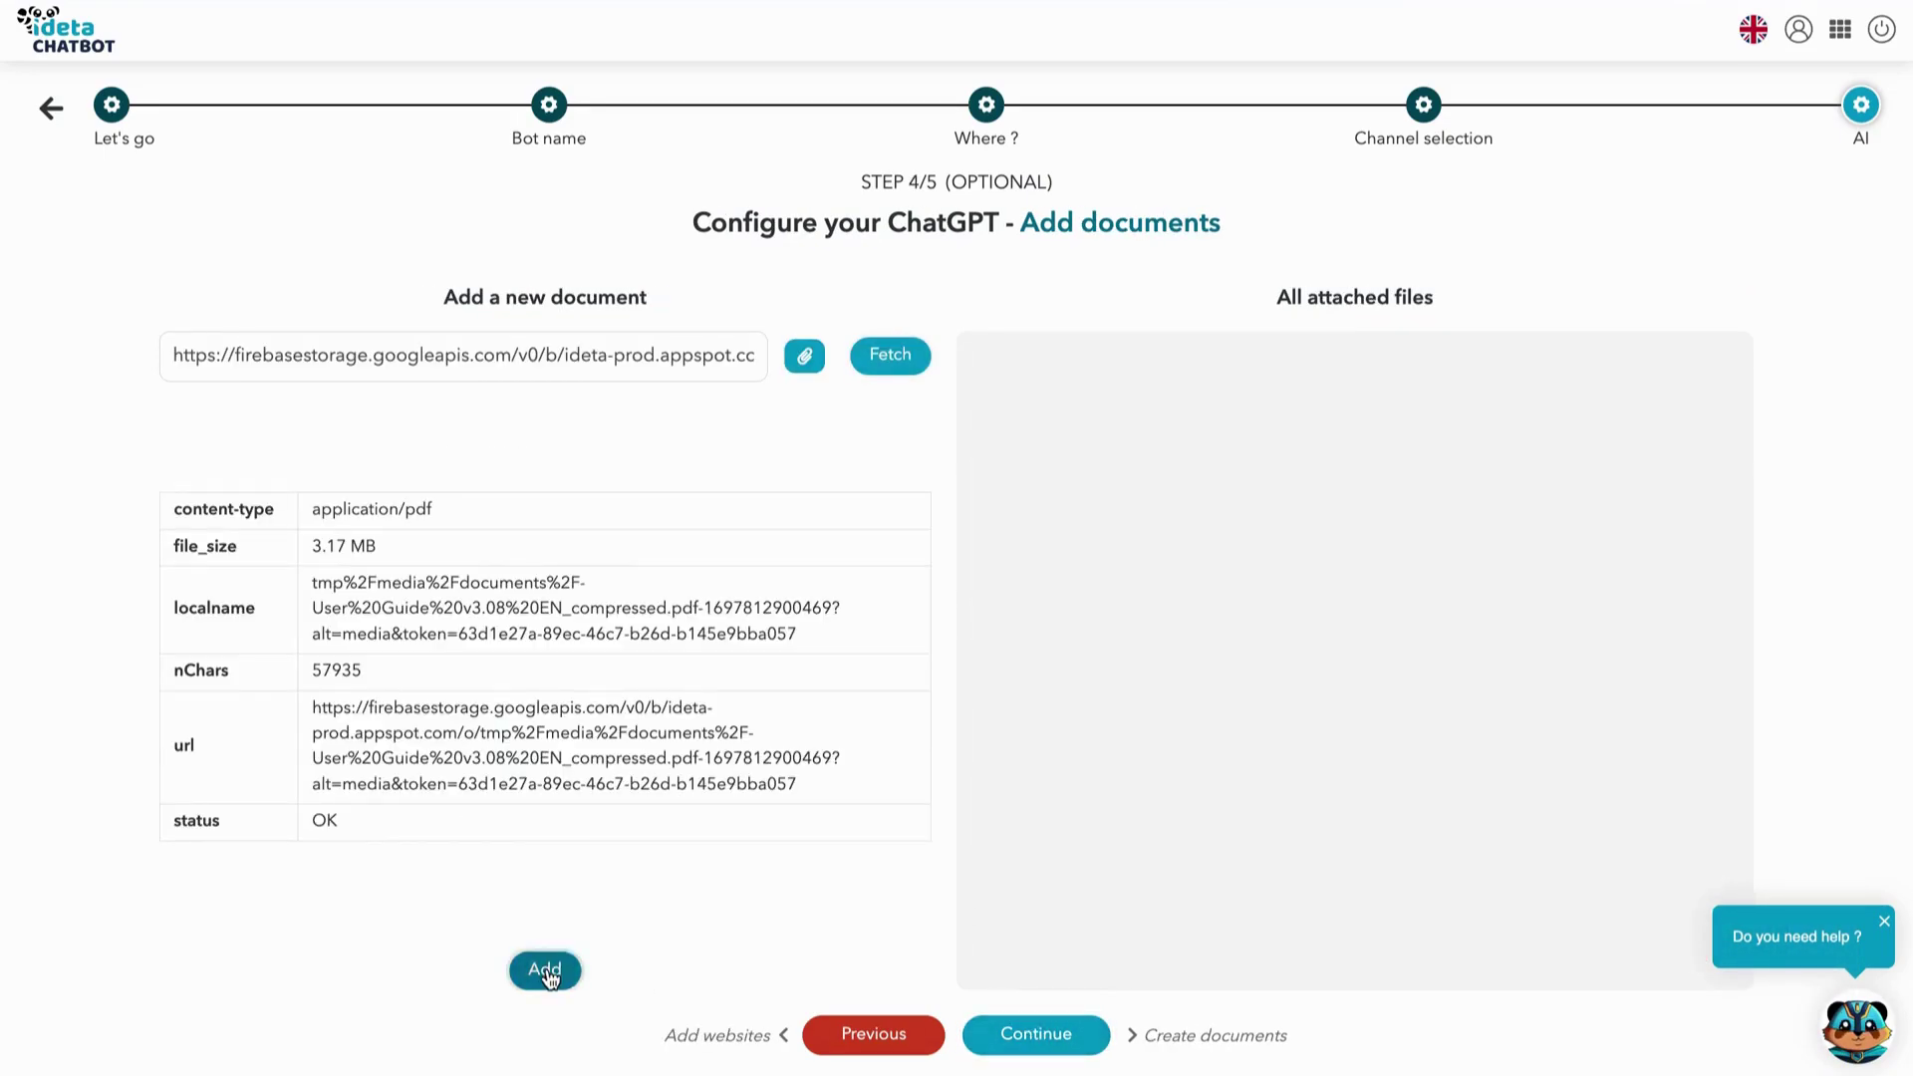
Add a text document 'Ideta-pitch' describing Ideta and finish the wizard to start training
{"action": "left_click", "coordinate": [1042, 1037]}
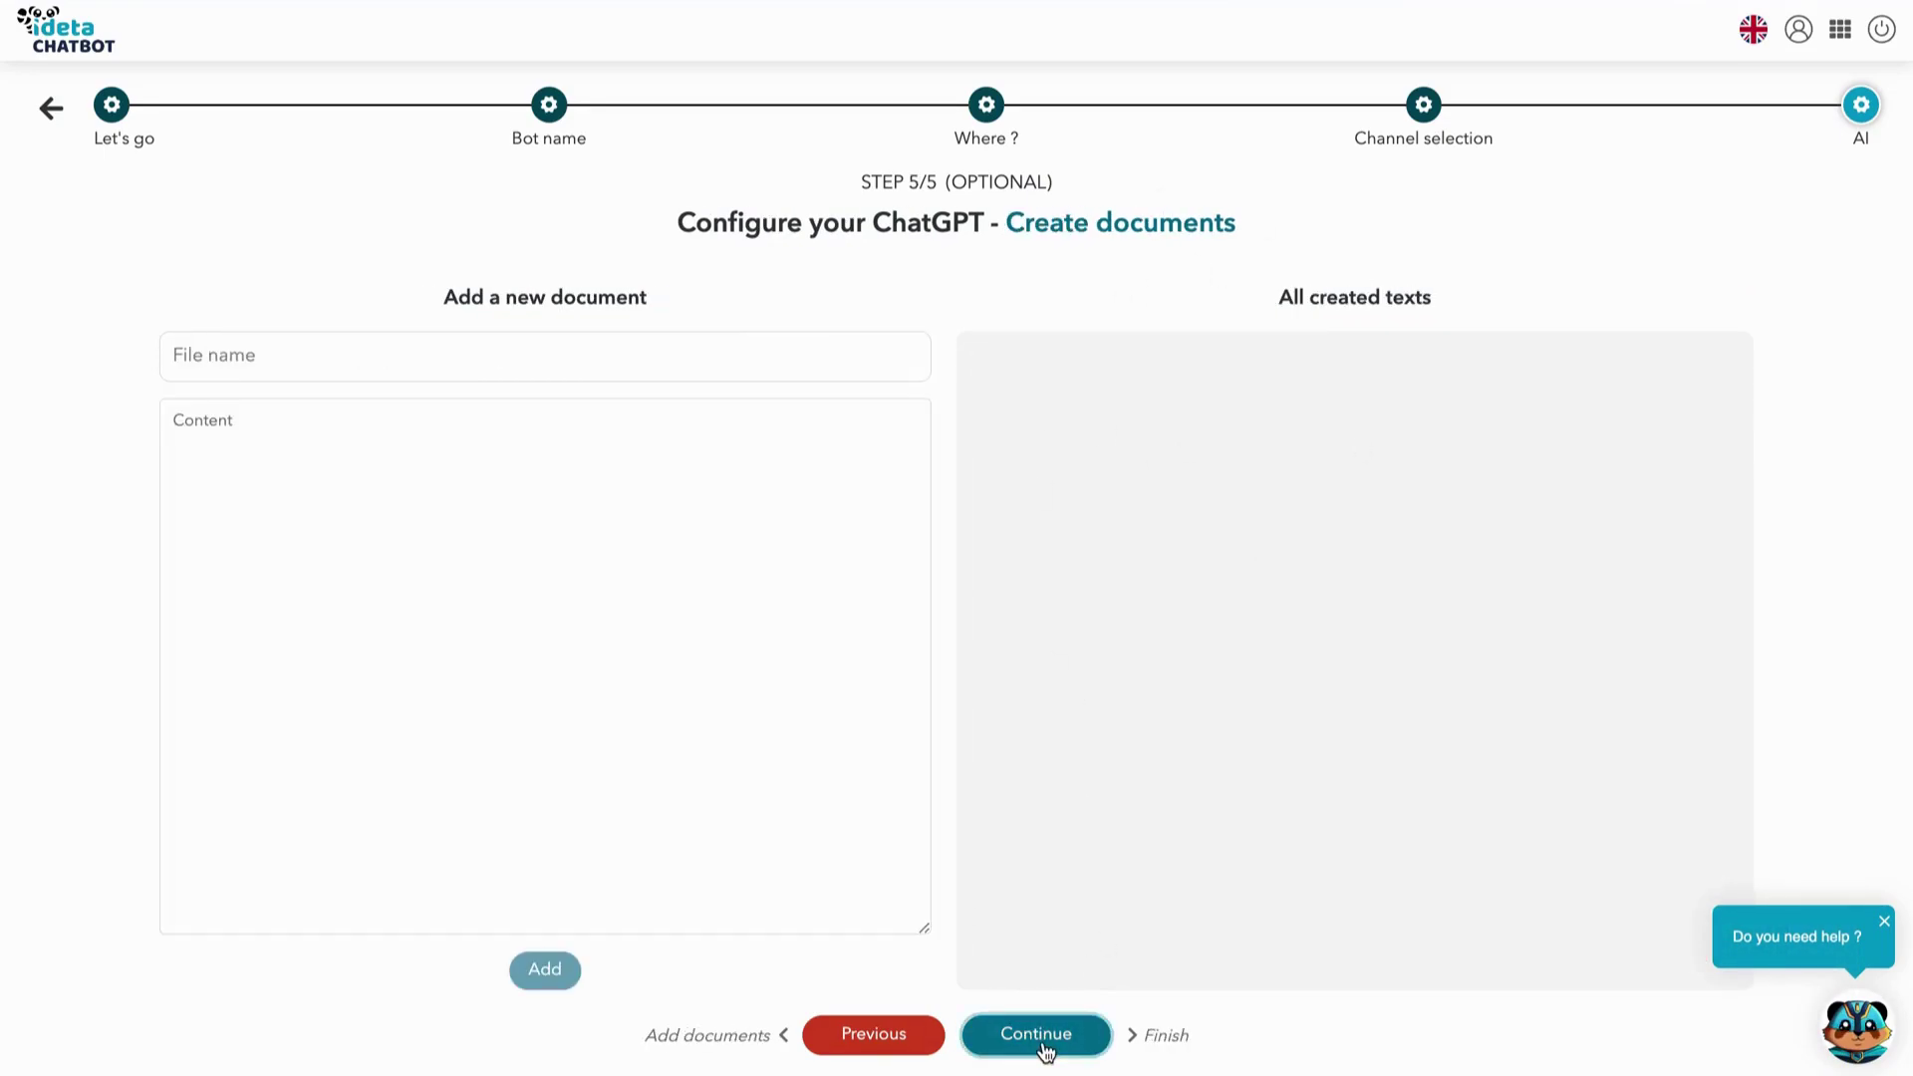
{"action": "left_click", "coordinate": [442, 363]}
{"action": "type", "text": "Ideta-pitc"}
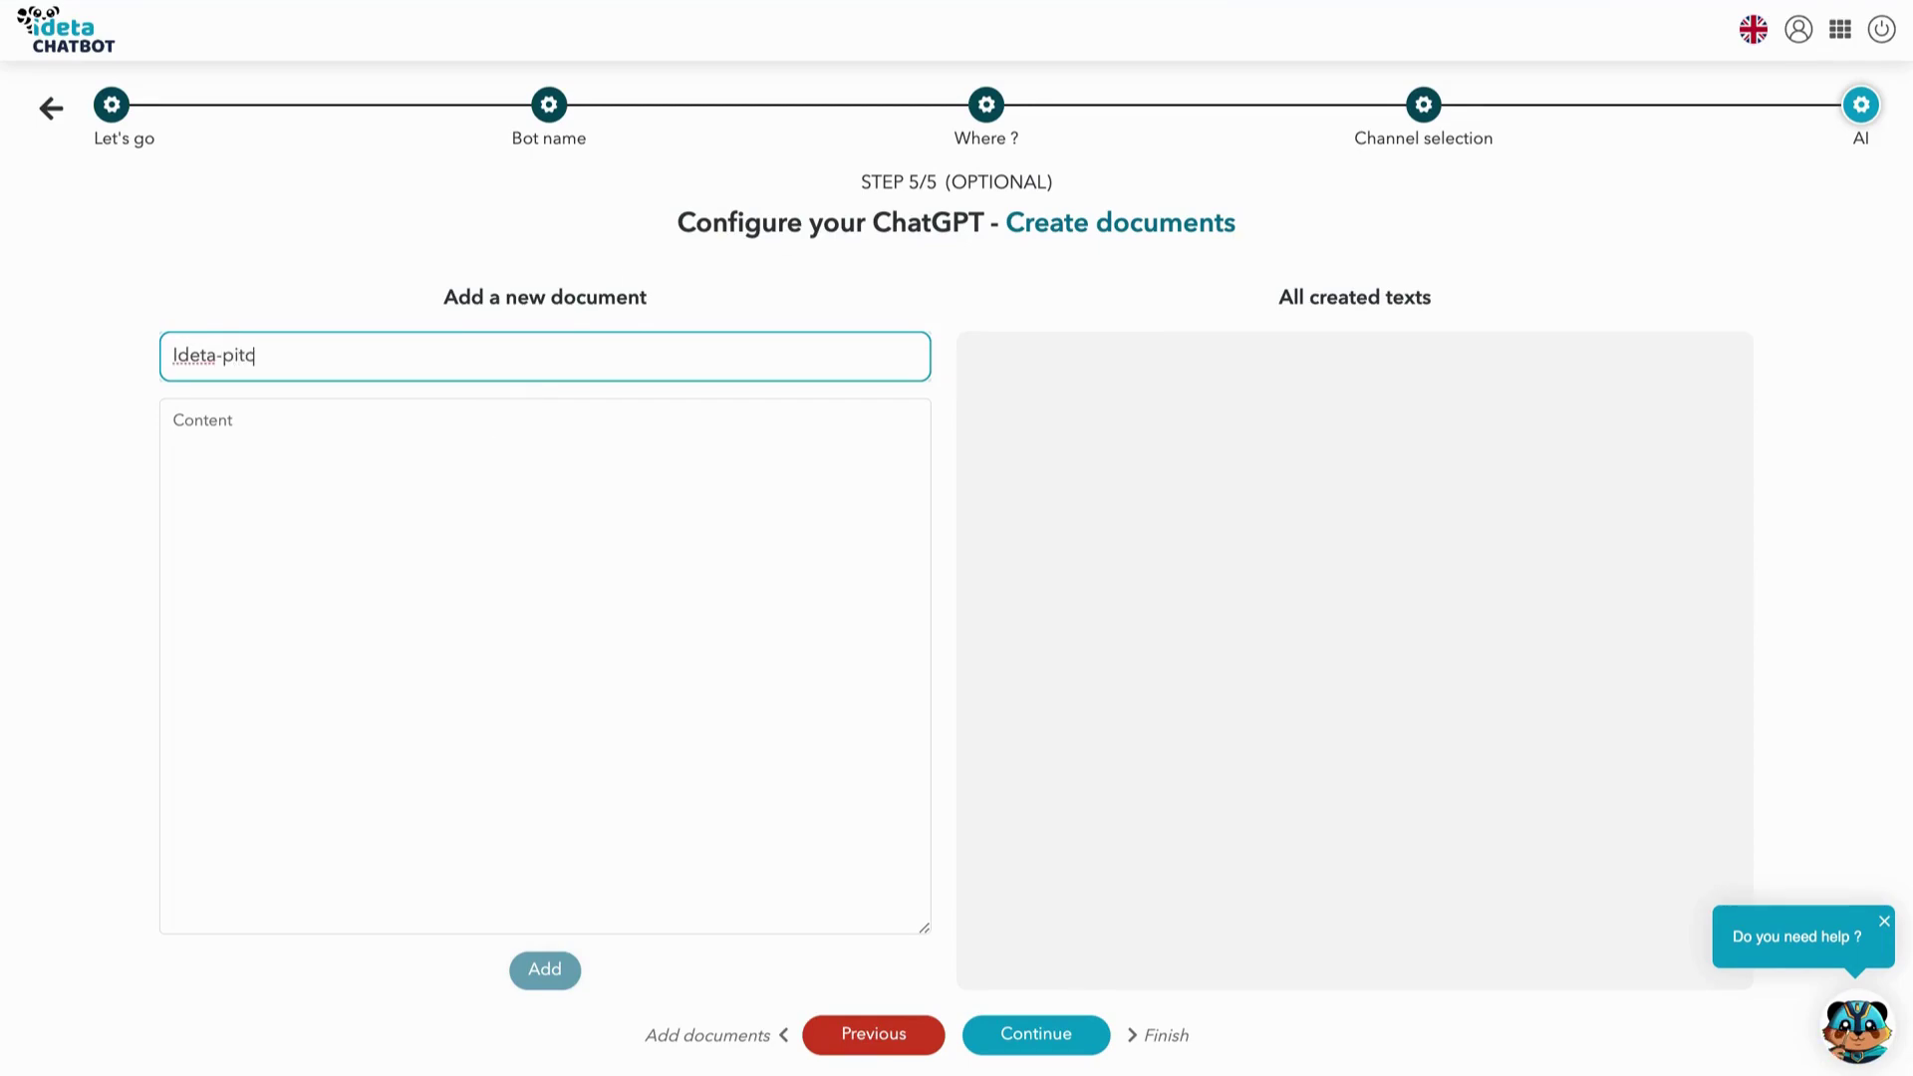
{"action": "type", "text": "h"}
{"action": "left_click", "coordinate": [471, 449]}
{"action": "type", "text": "Ideta supports businesses in their AI and automation projects by providing a suite of no-code software solutions."}
{"action": "left_click", "coordinate": [1035, 1034]}
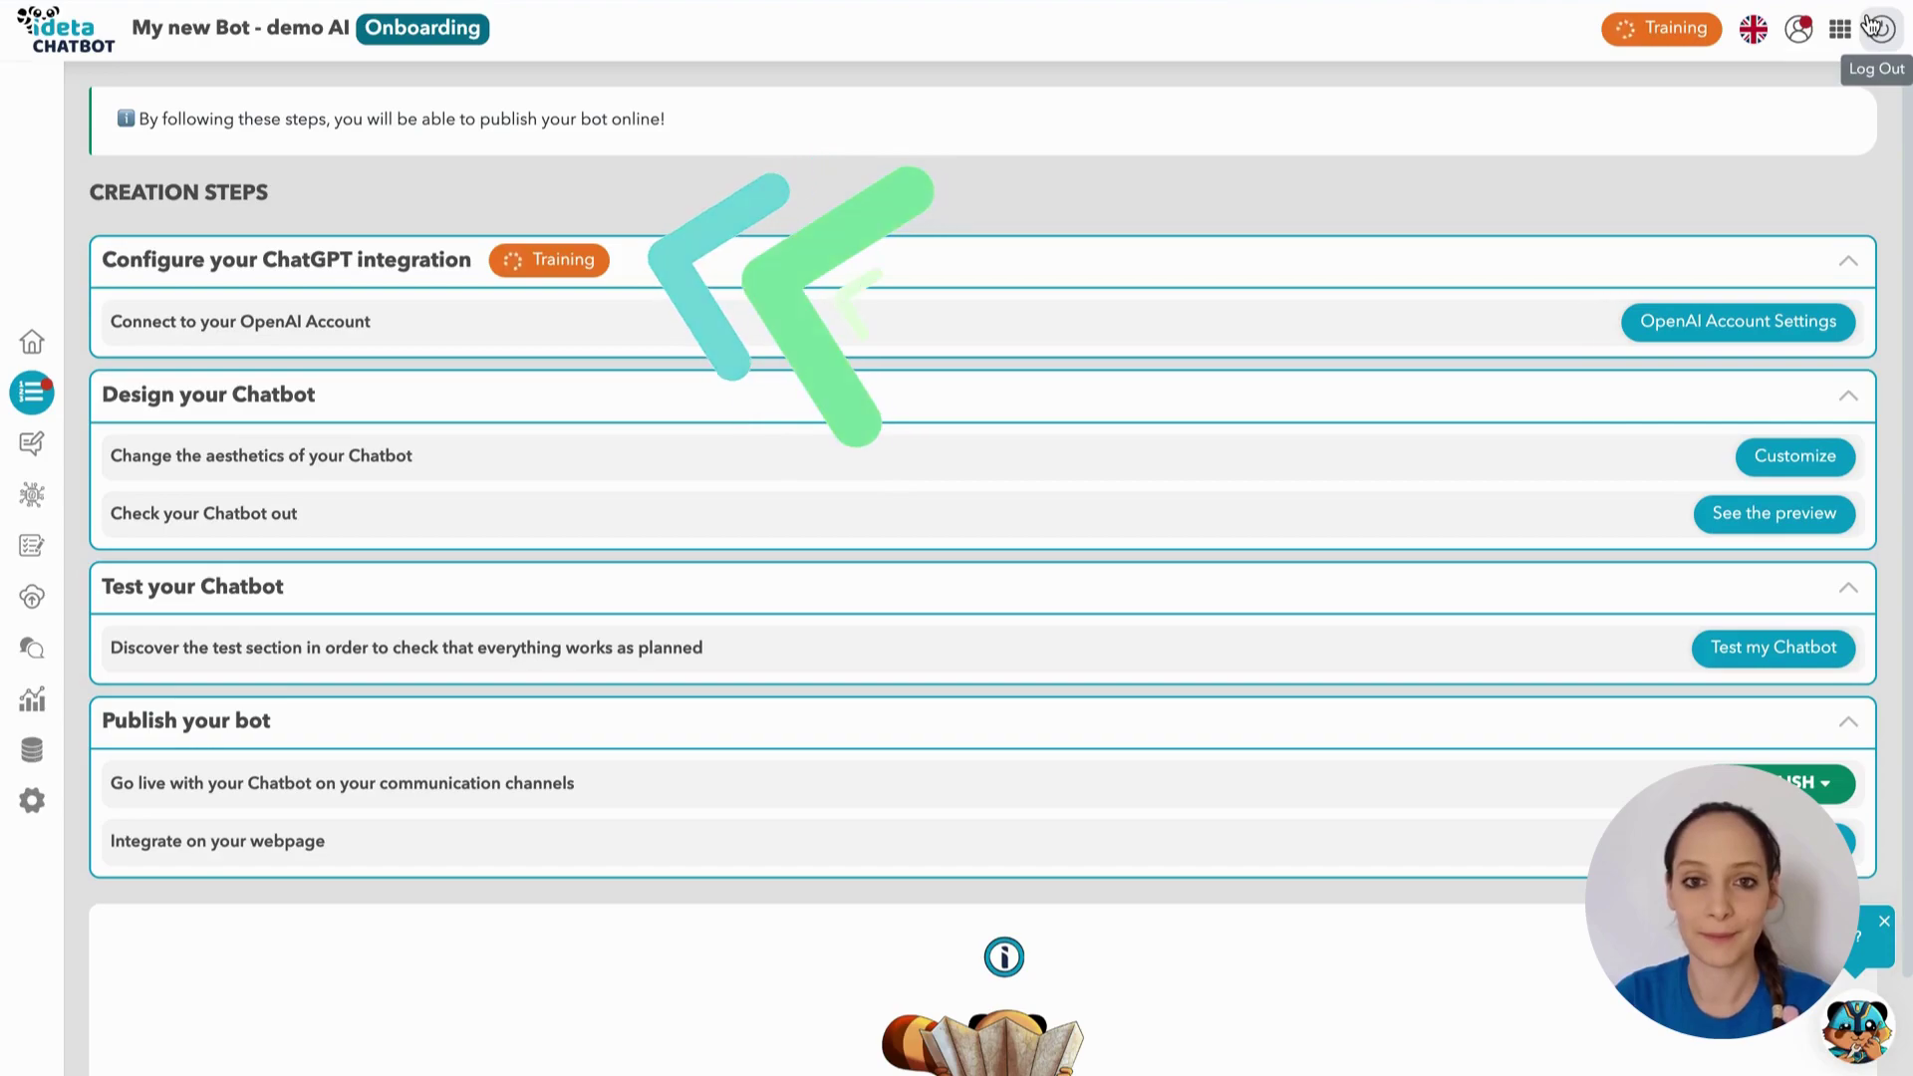
Set the chat launcher icon size to 100 and corner bending to 25 percent
{"action": "left_click", "coordinate": [1795, 460]}
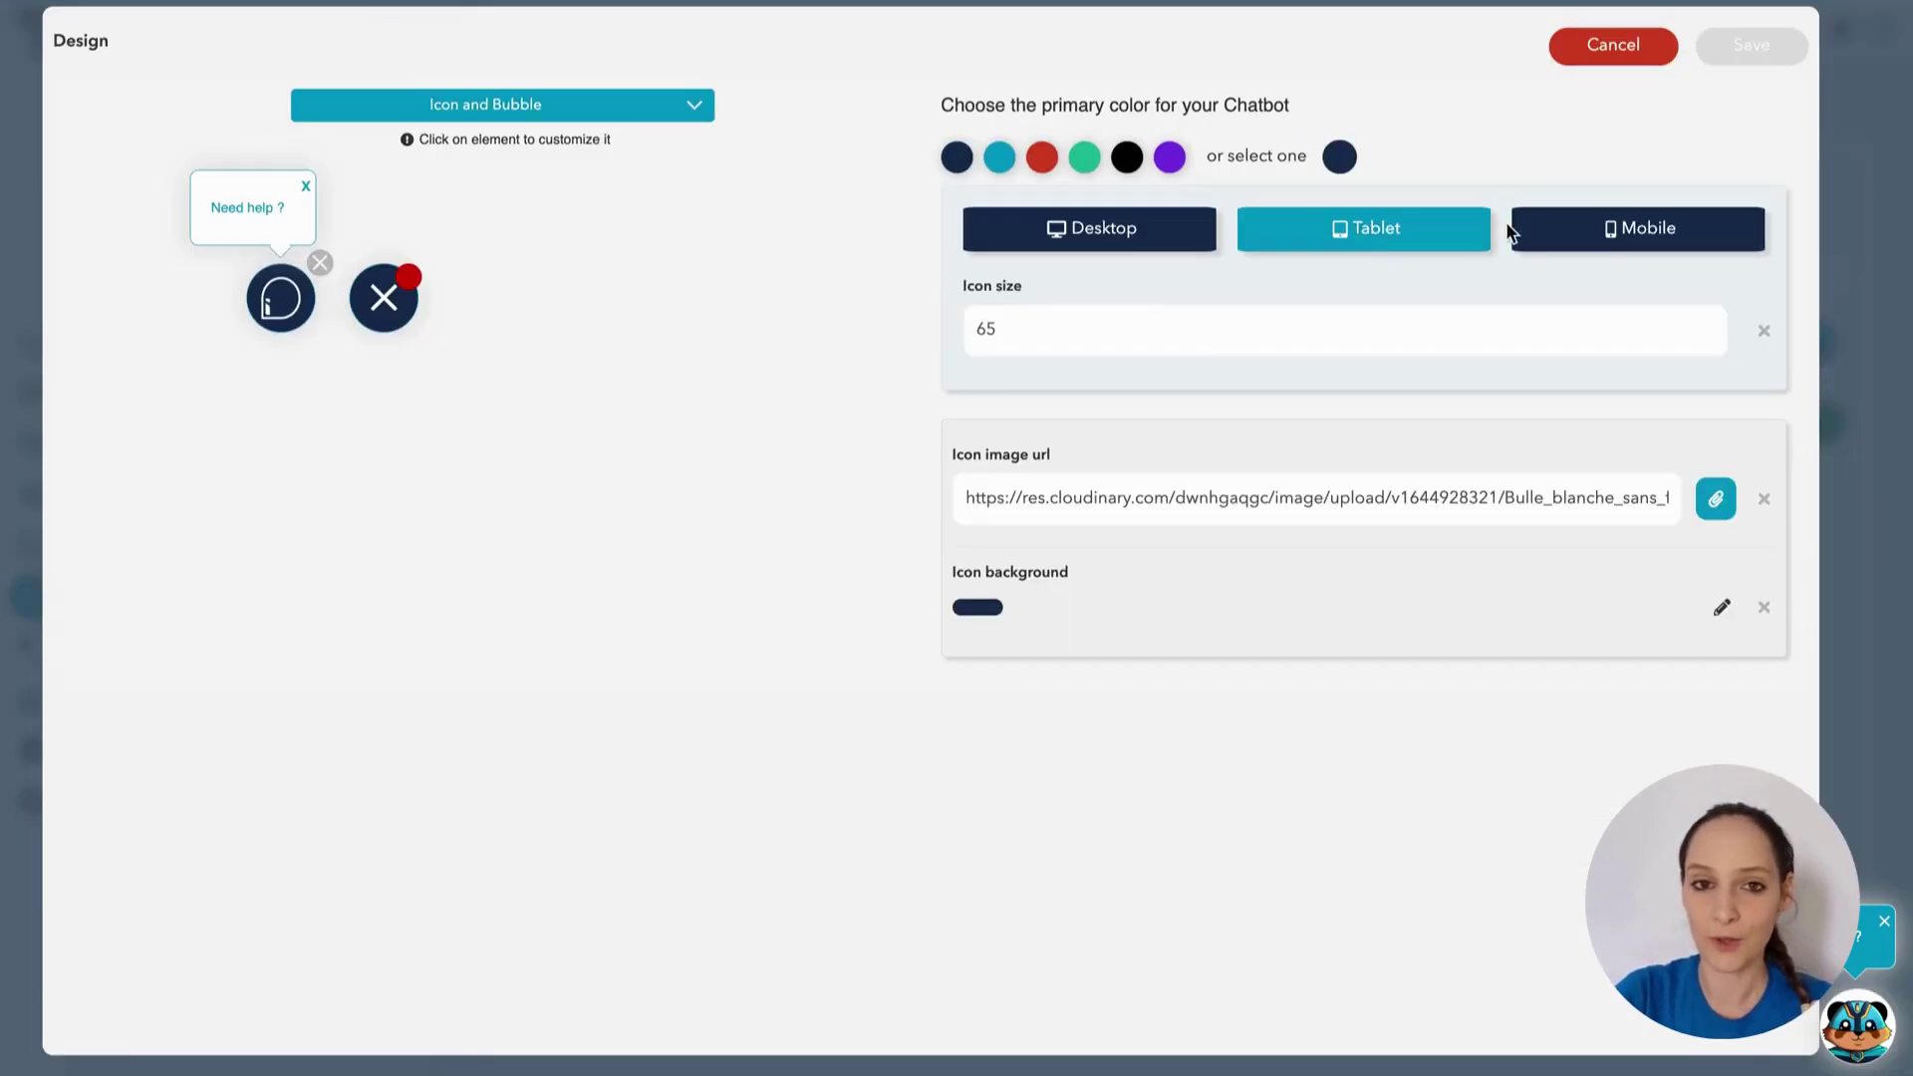
{"action": "double_click", "coordinate": [1024, 327]}
{"action": "type", "text": "10"}
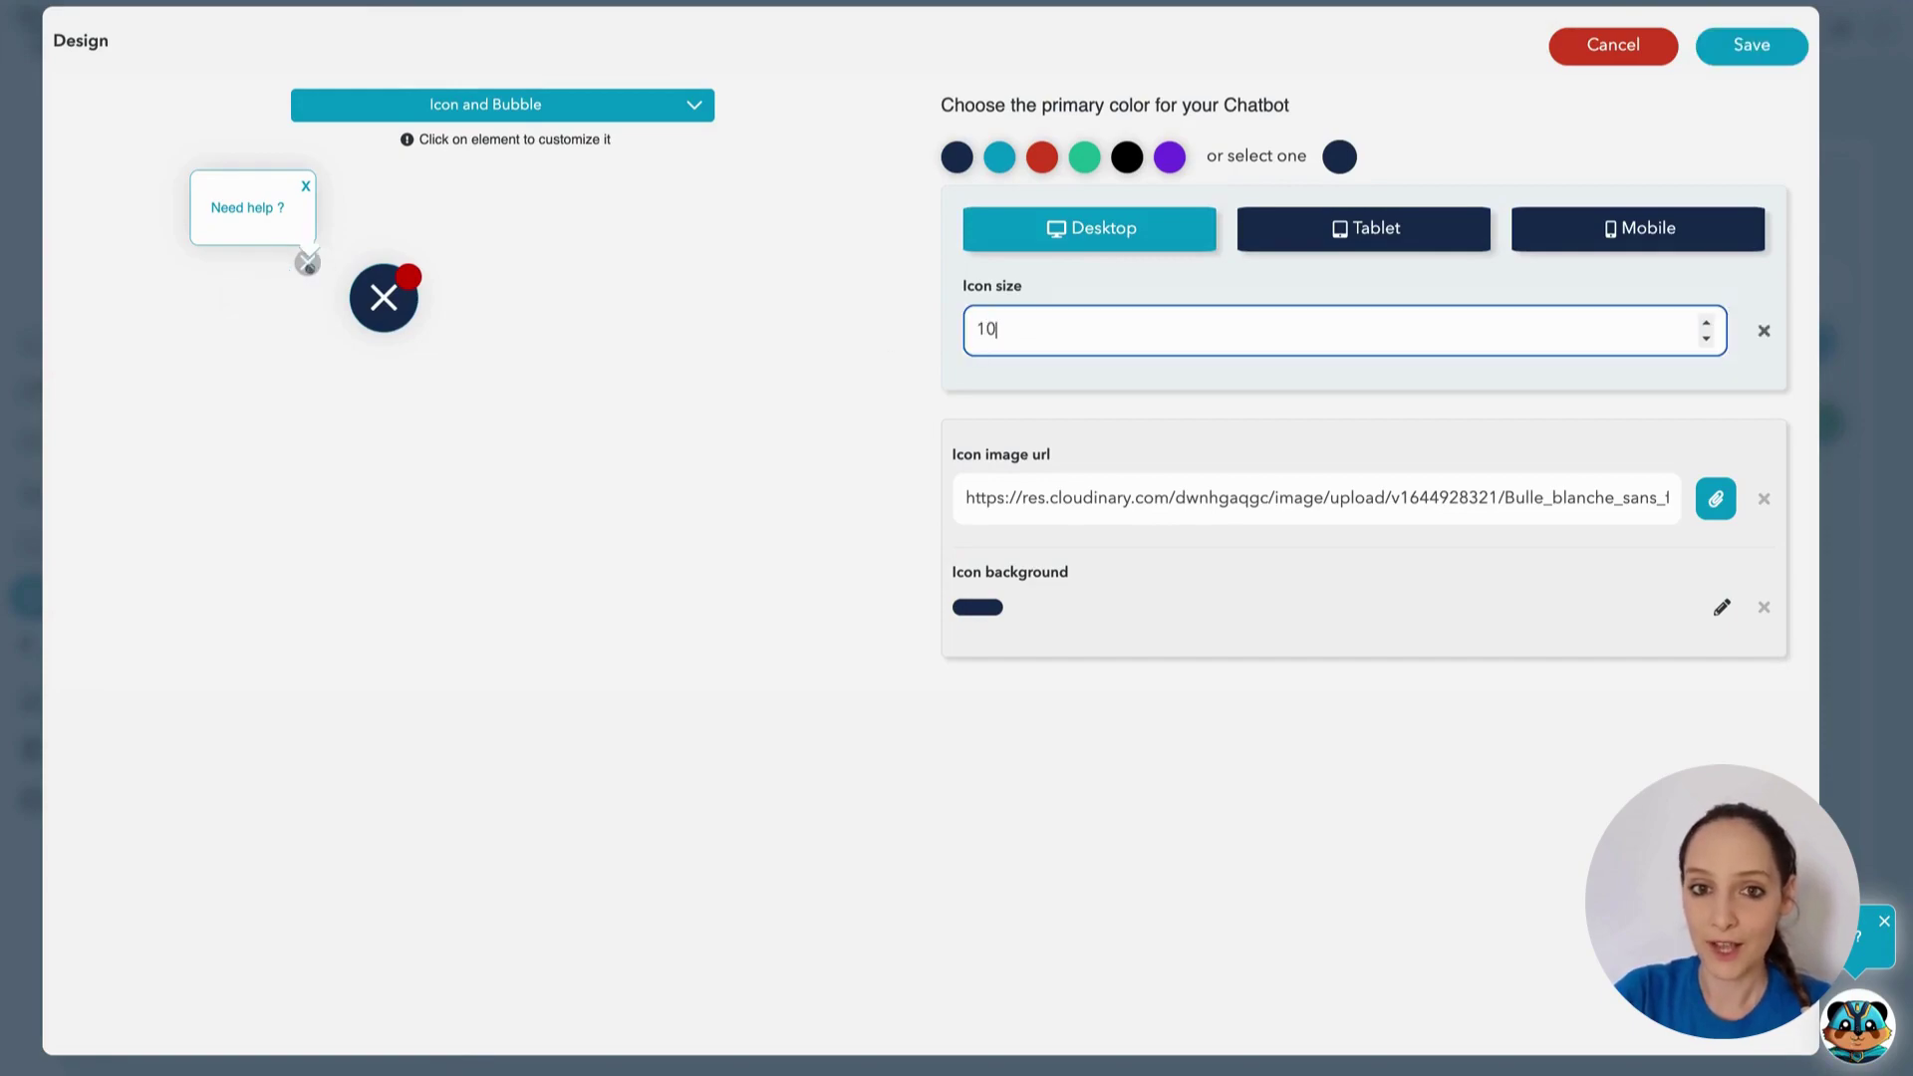
{"action": "type", "text": "0"}
{"action": "type", "text": "1"}
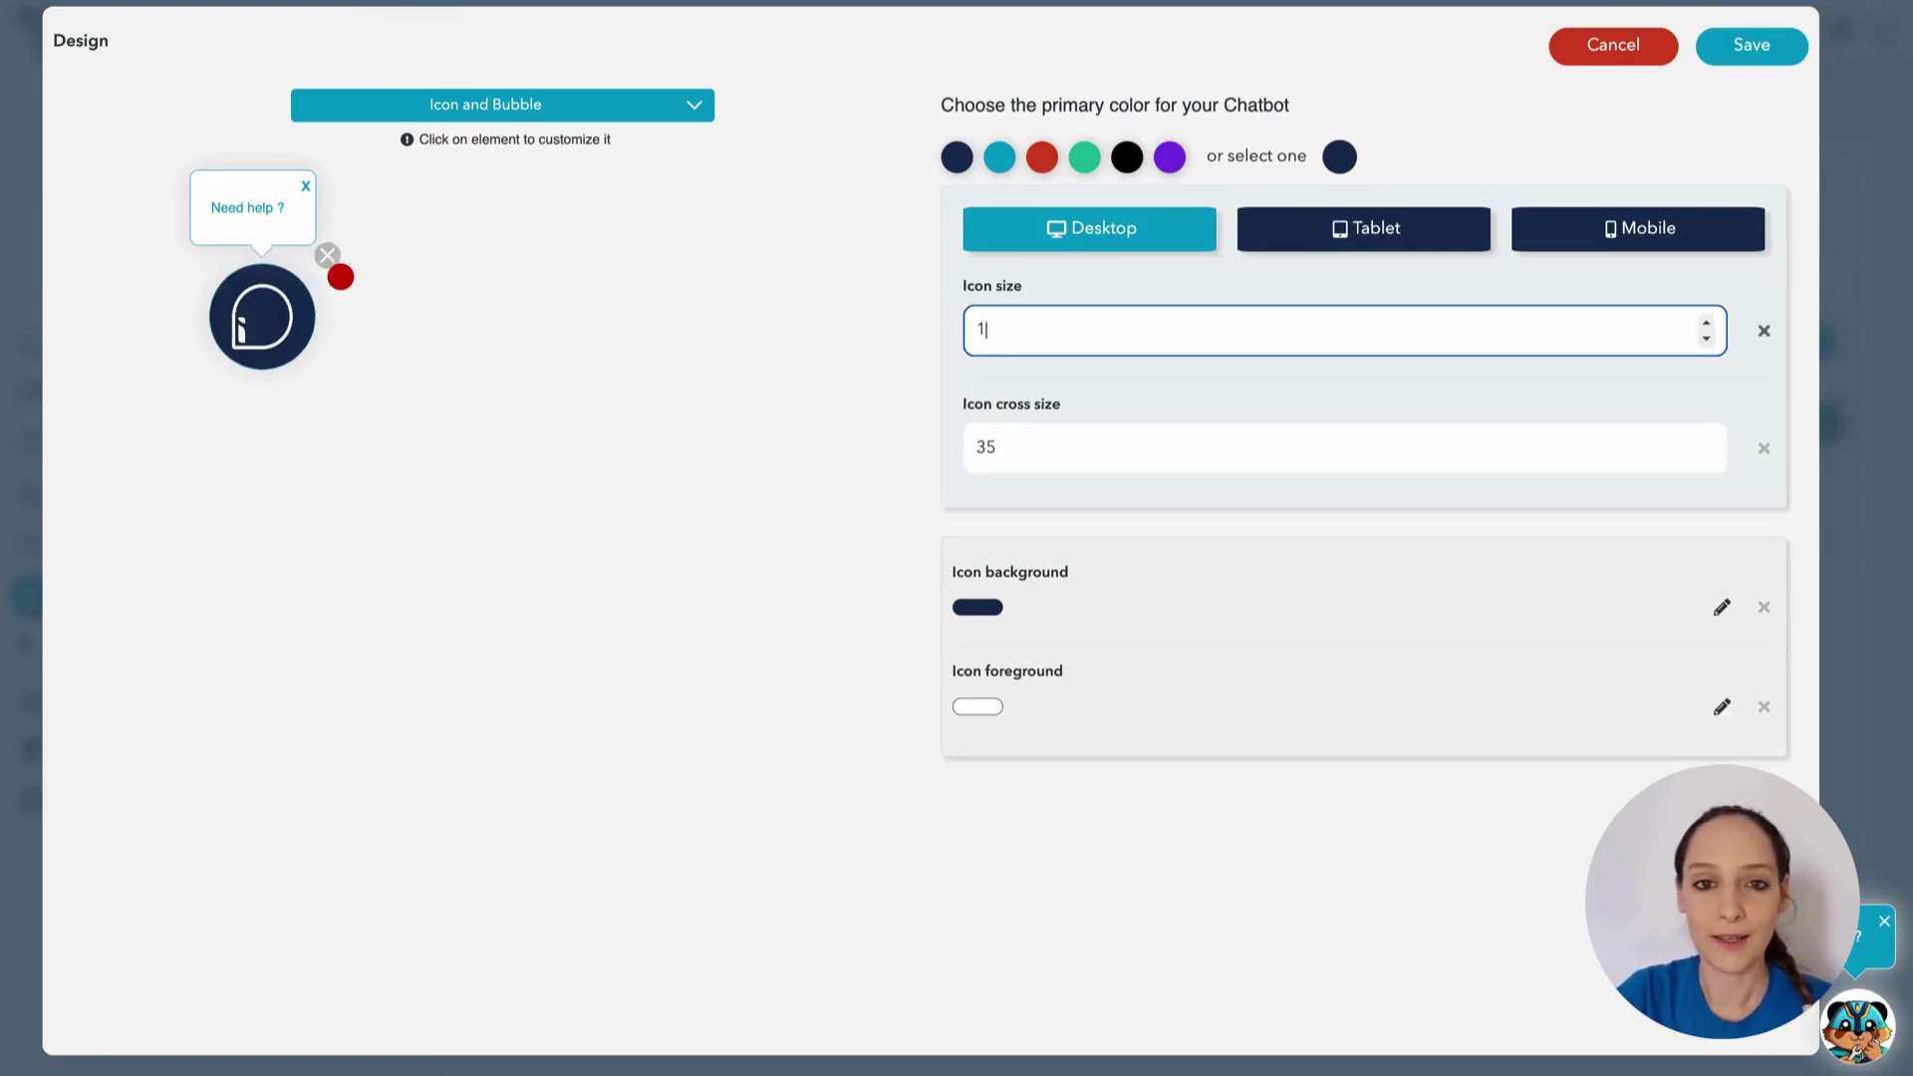
{"action": "type", "text": "00"}
{"action": "left_click", "coordinate": [256, 329]}
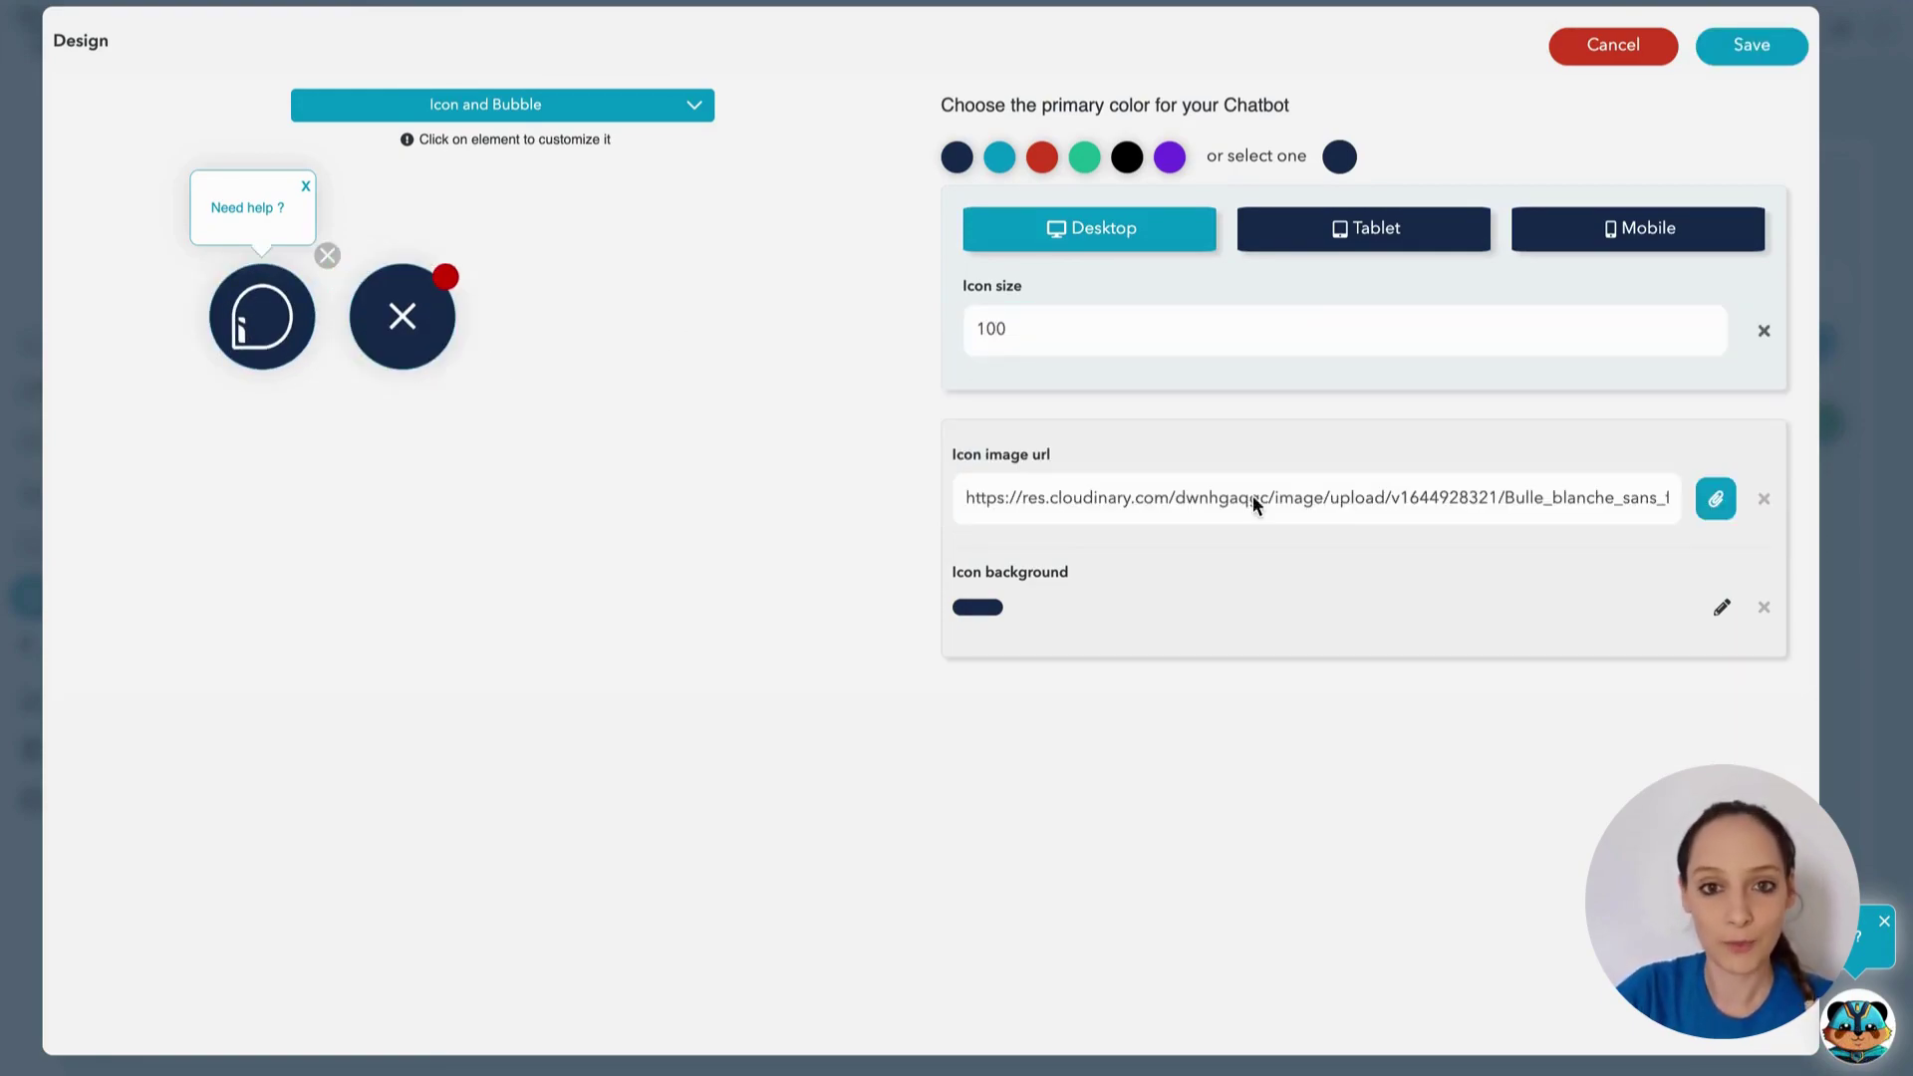
{"action": "left_click", "coordinate": [454, 327]}
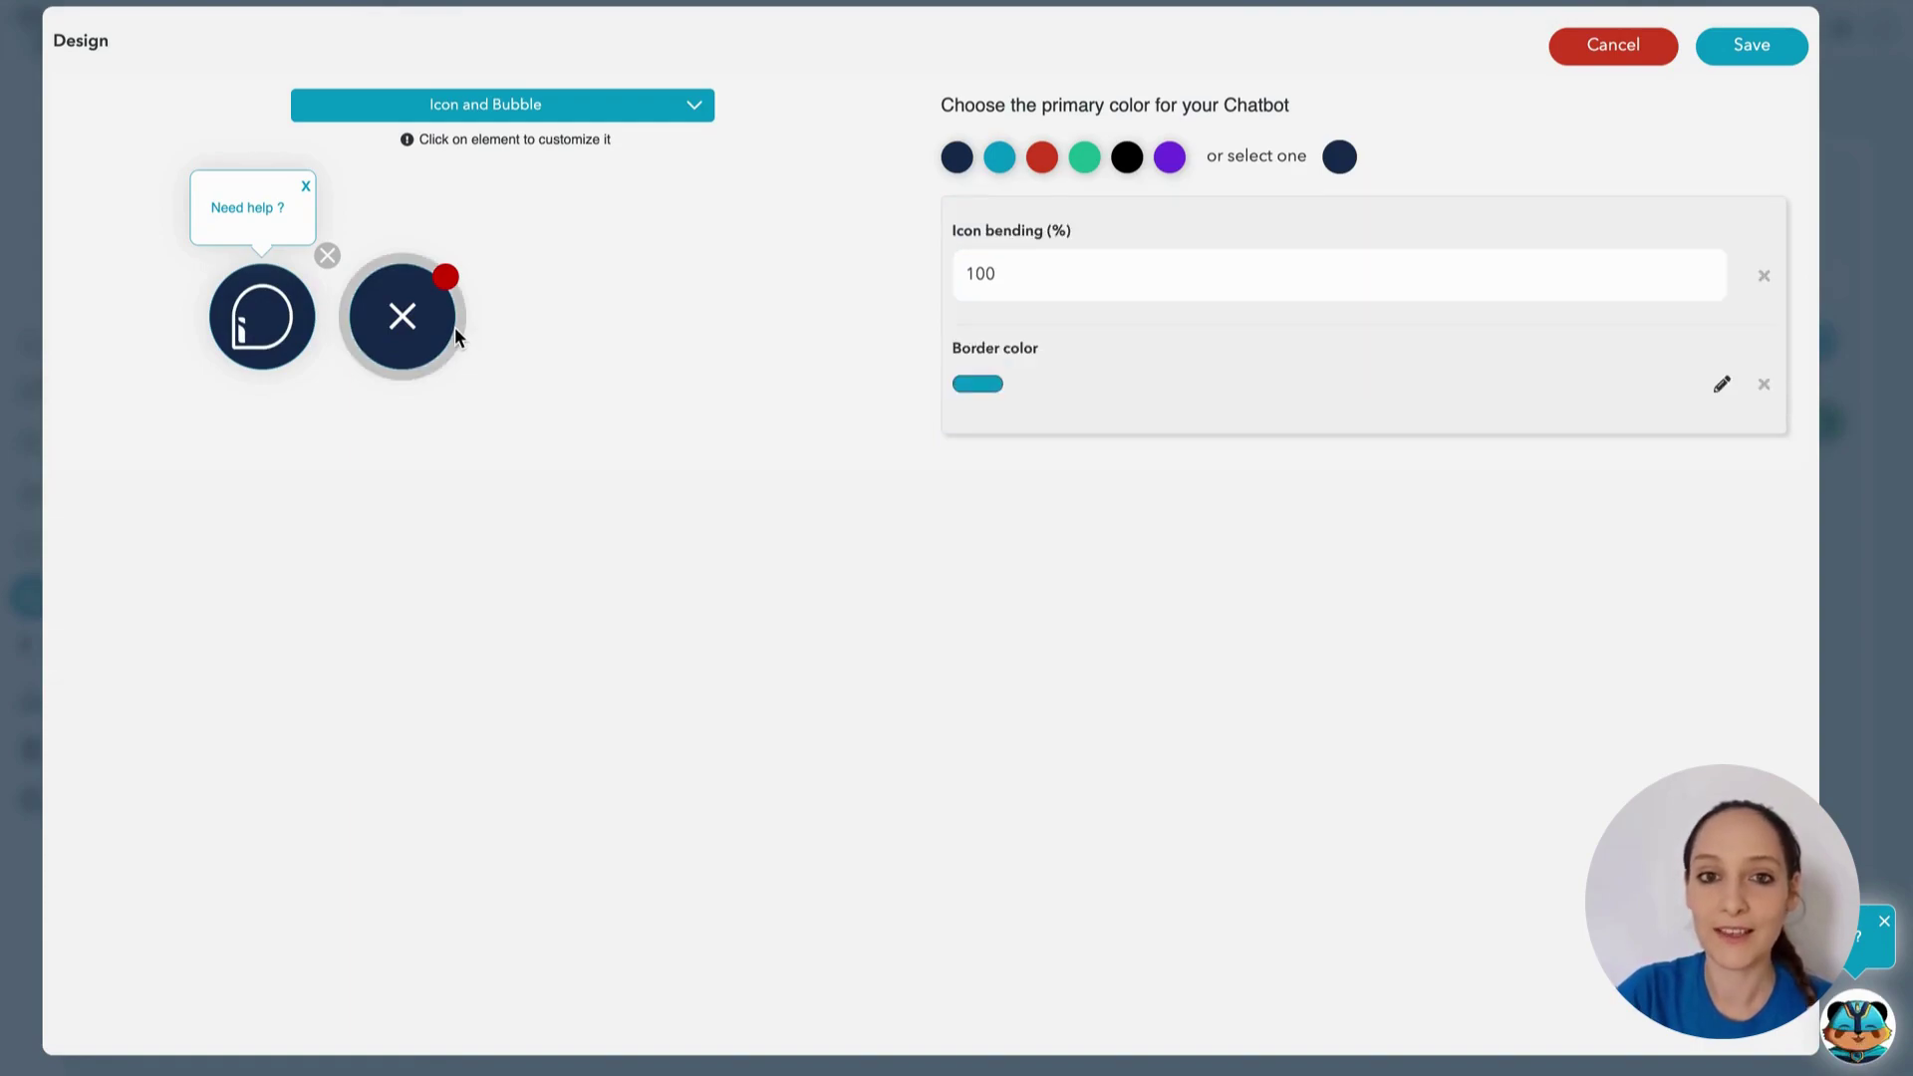
{"action": "left_click", "coordinate": [1035, 266]}
{"action": "left_click", "coordinate": [1705, 282]}
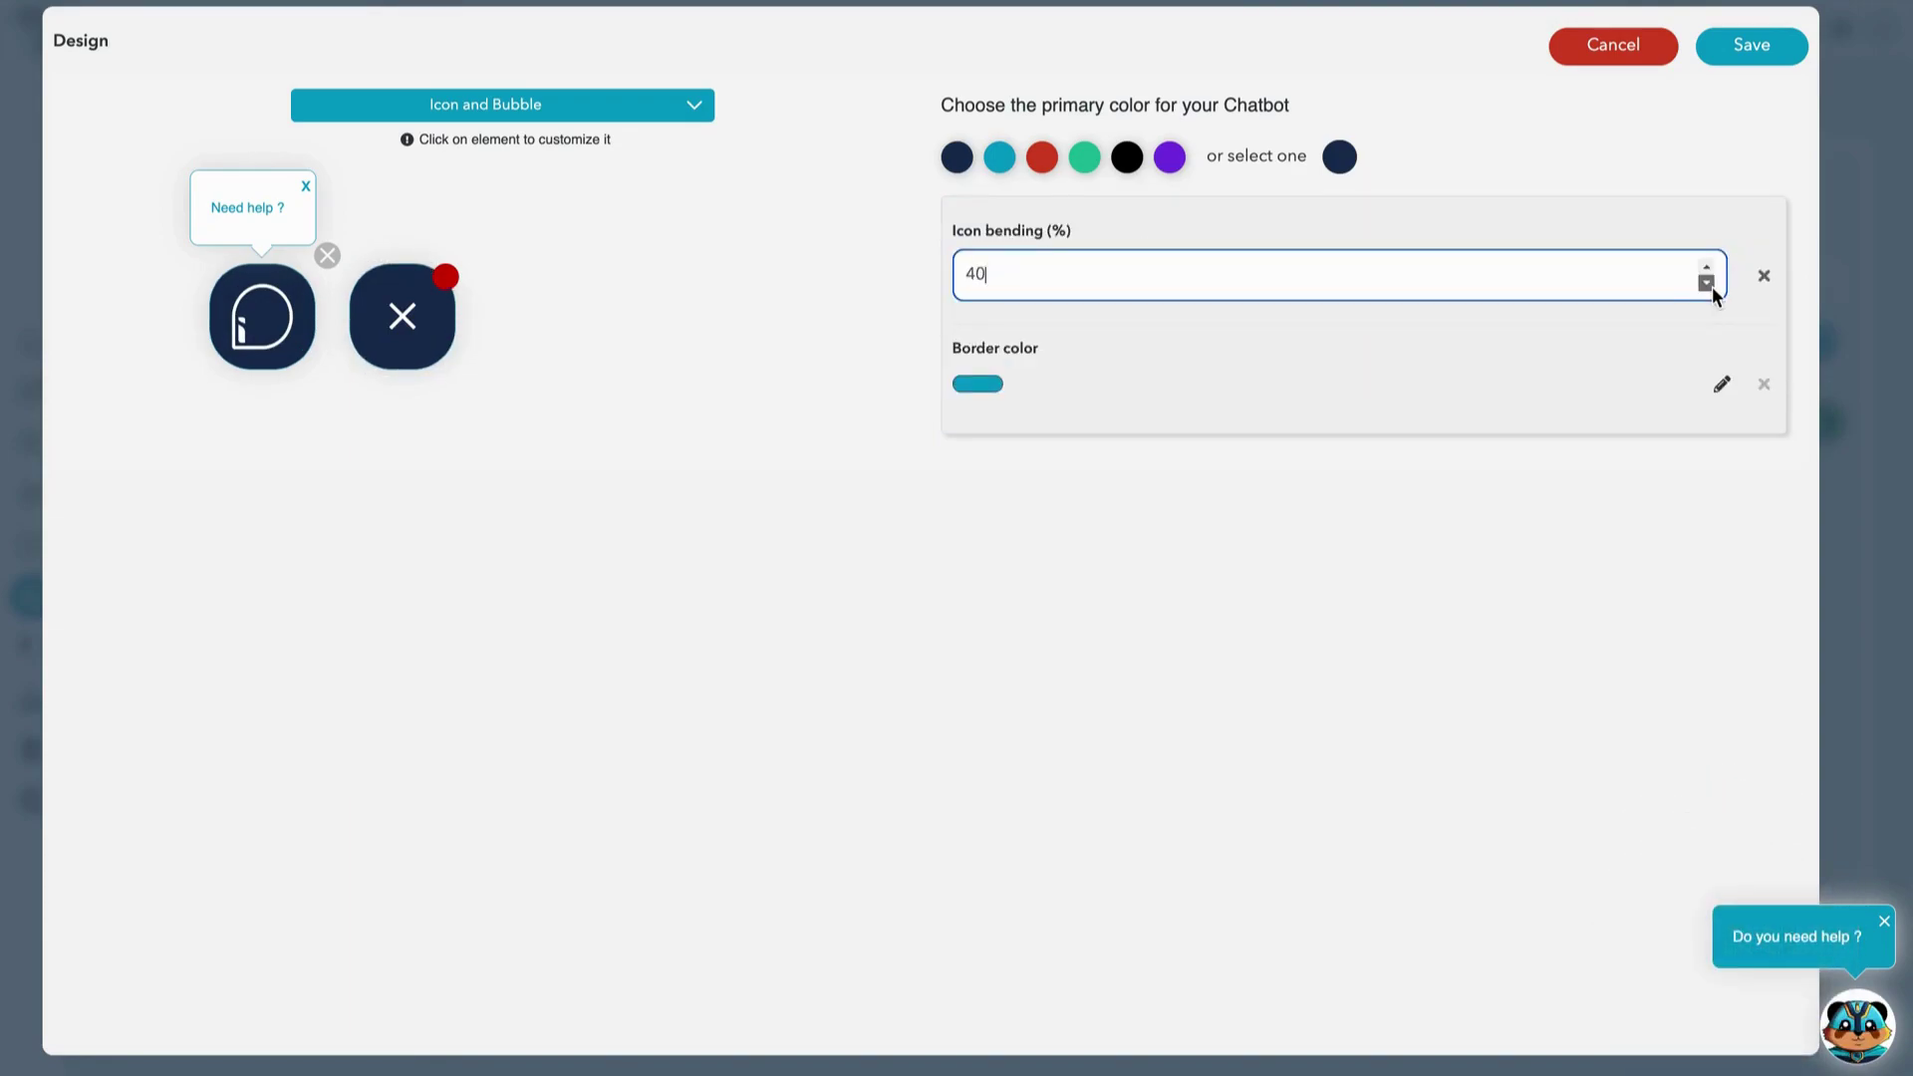
{"action": "left_click", "coordinate": [529, 433]}
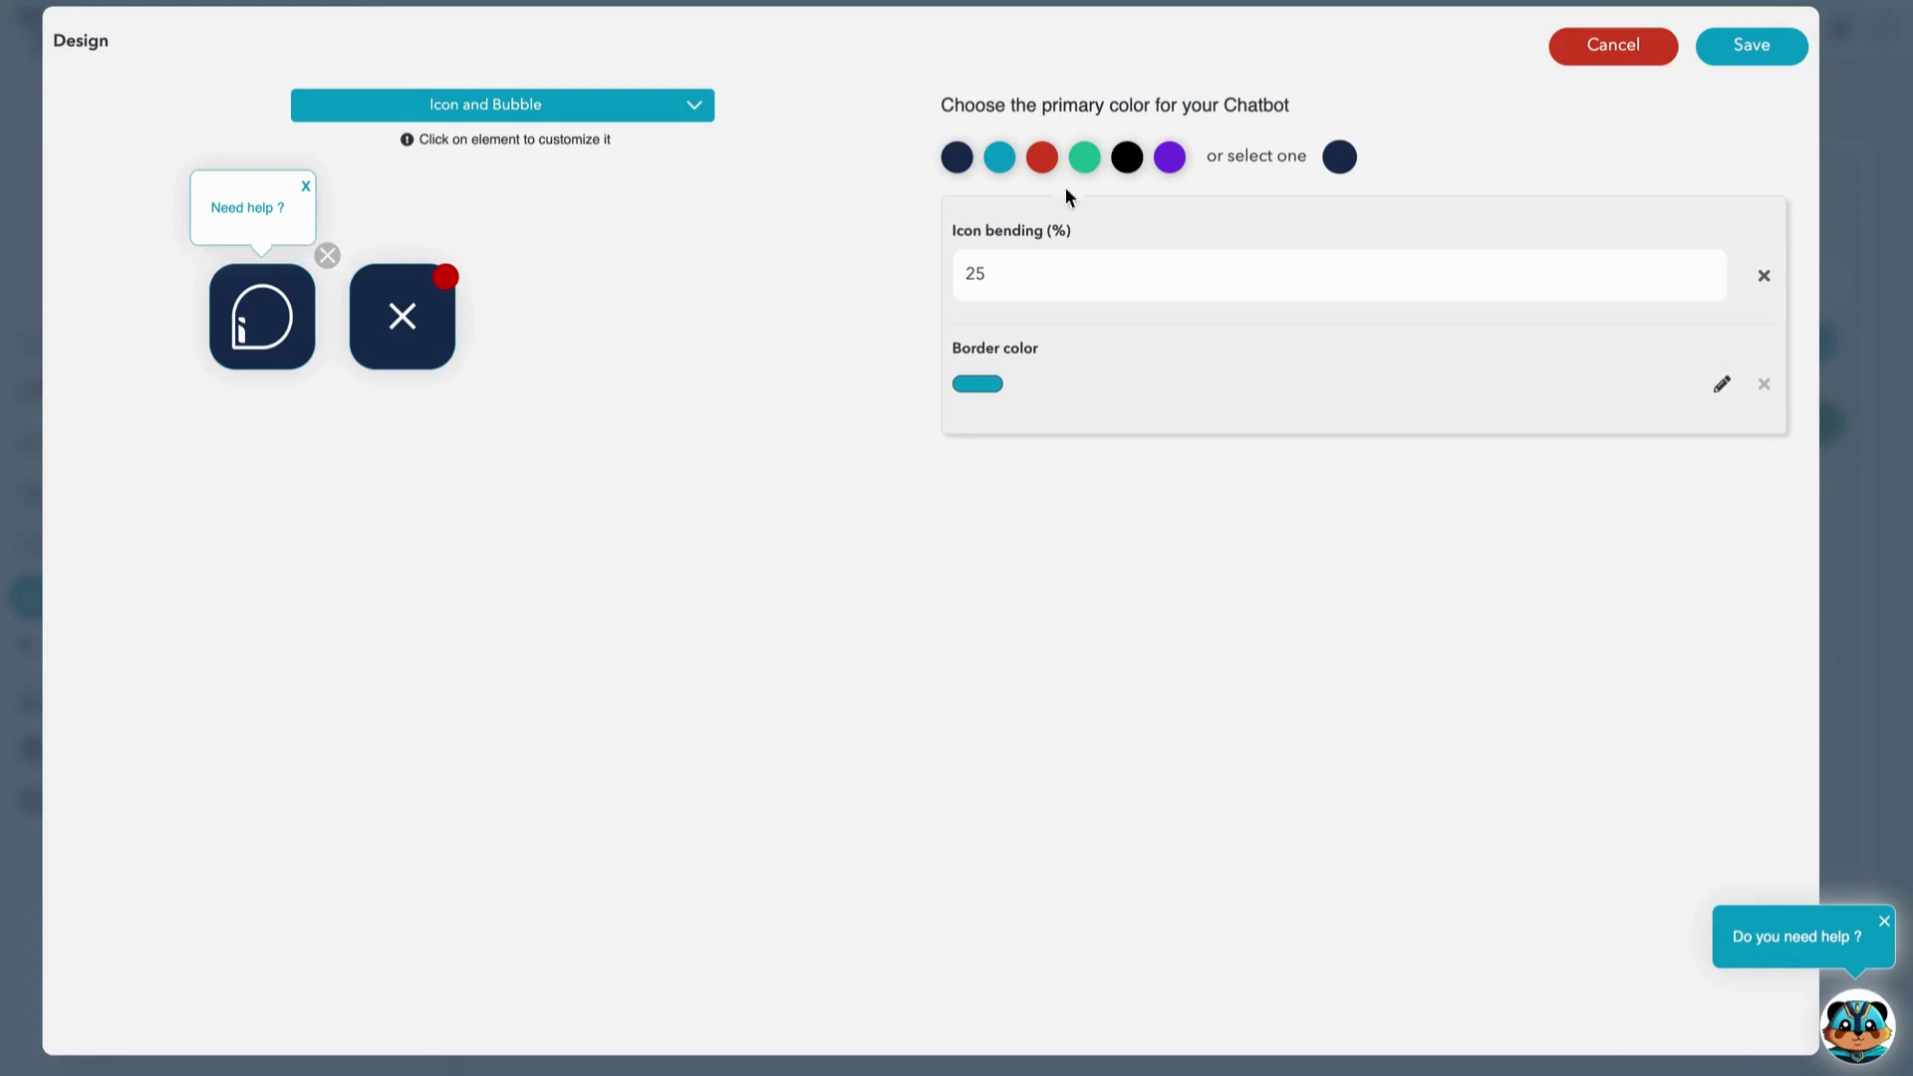
Change the chatbot's primary colour to red via the custom colour picker
{"action": "left_click", "coordinate": [1128, 158]}
{"action": "left_click", "coordinate": [1337, 159]}
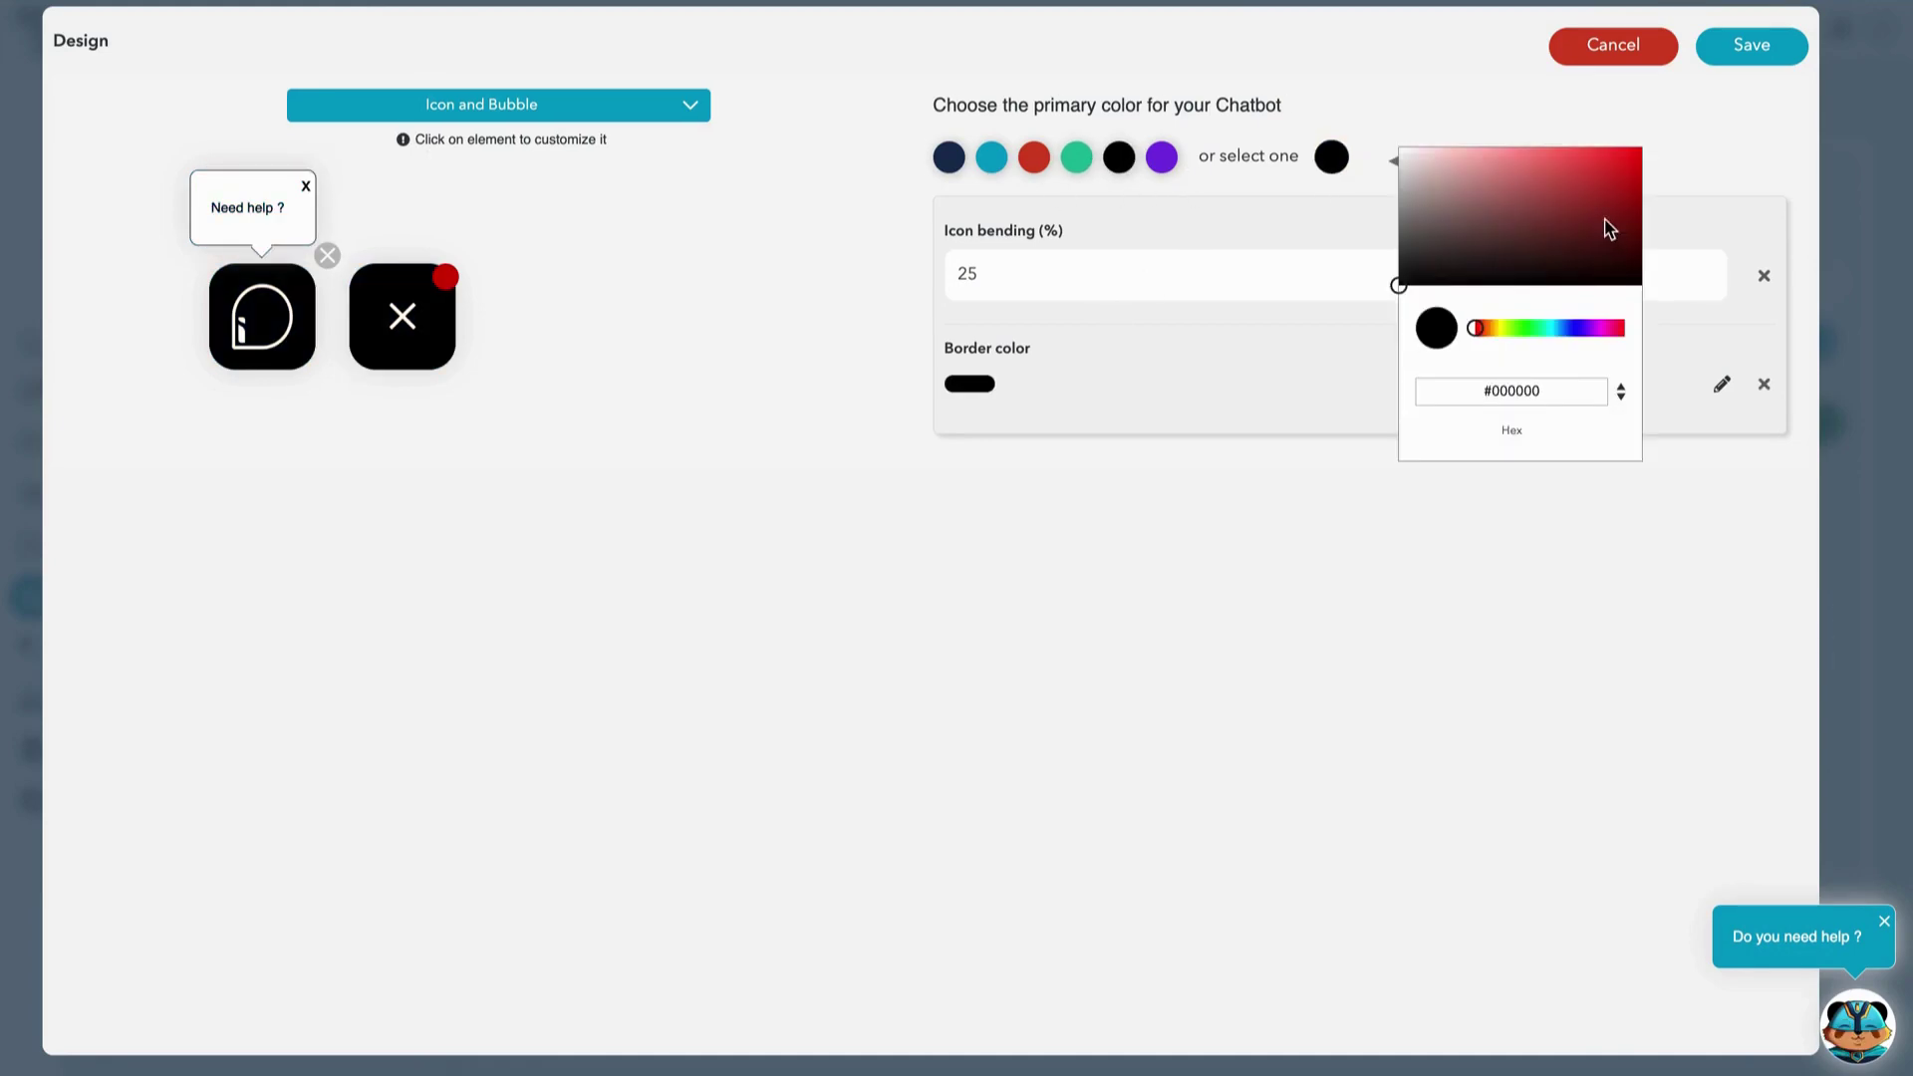
{"action": "left_click", "coordinate": [1620, 175]}
{"action": "key", "text": "Return"}
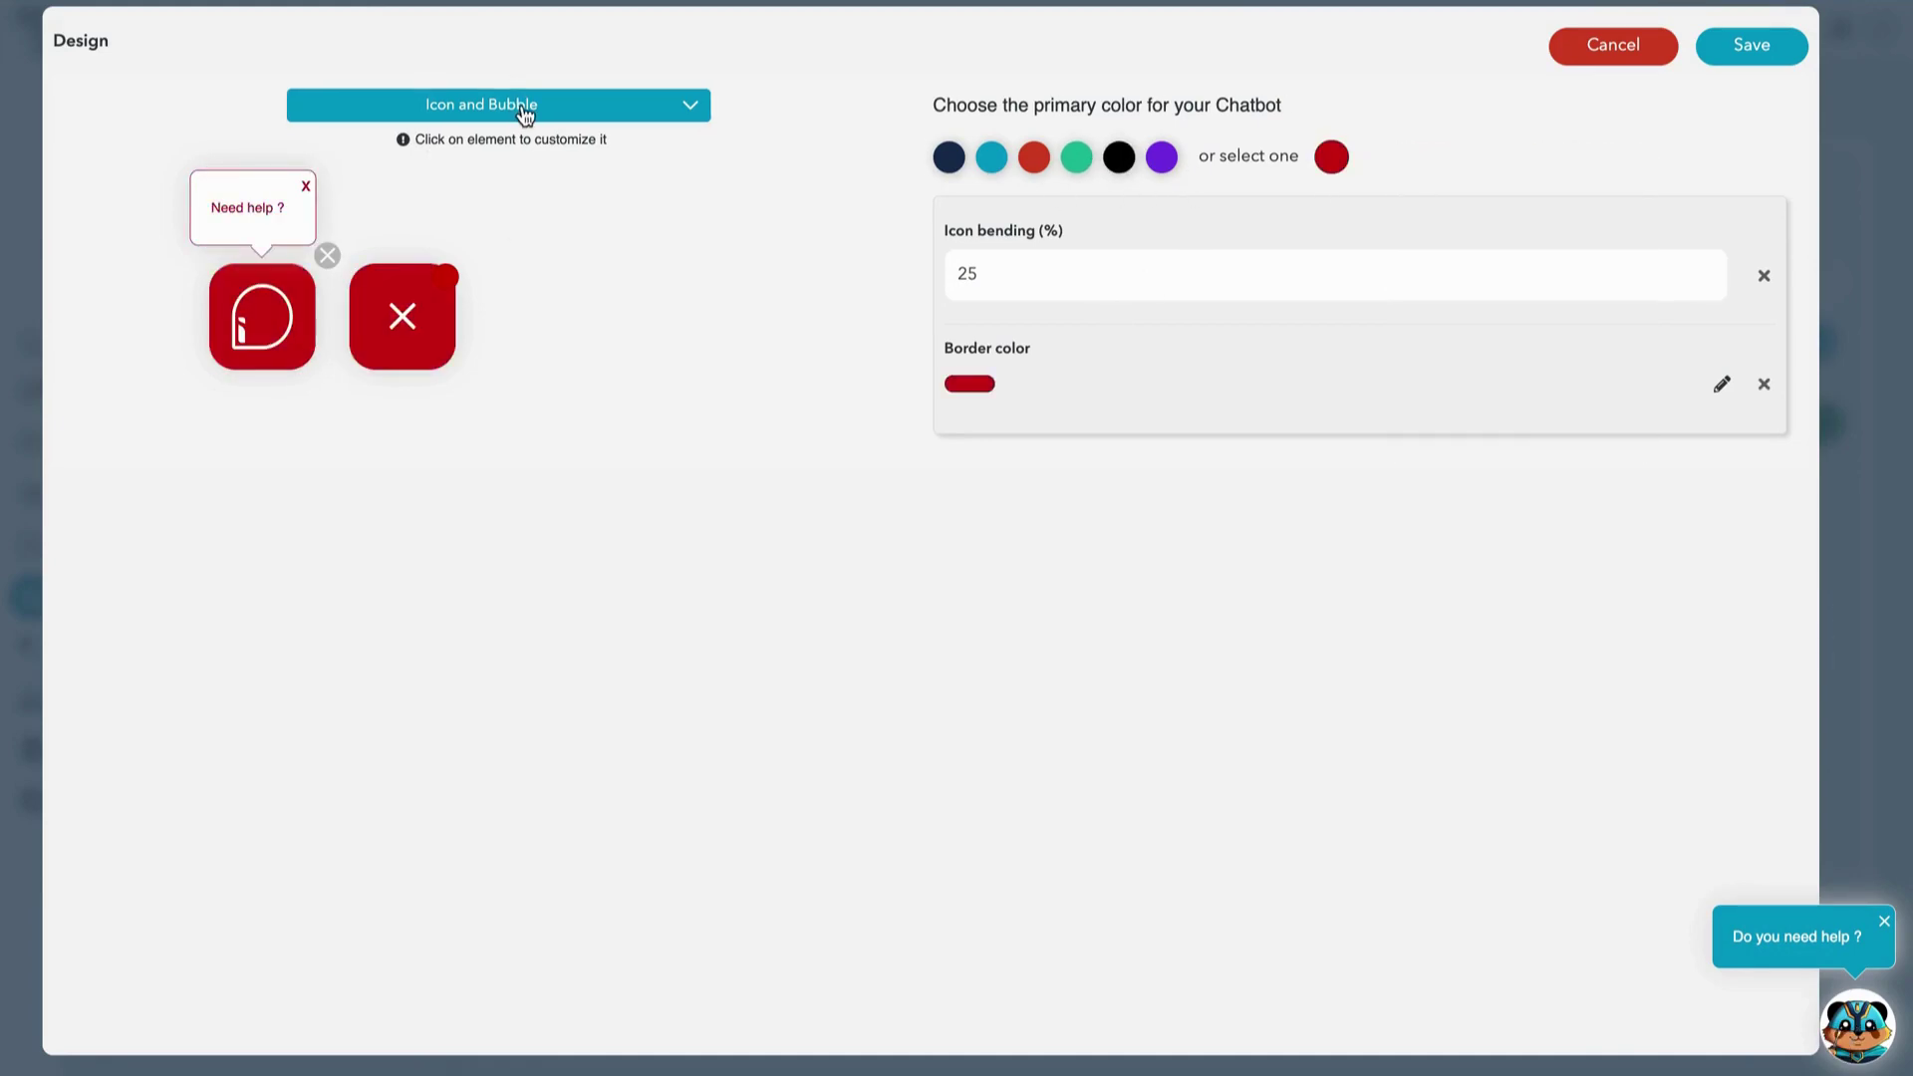
{"action": "left_click", "coordinate": [524, 117]}
Give the chat window a plain colour wallpaper of dark #04131d
{"action": "left_click", "coordinate": [435, 209]}
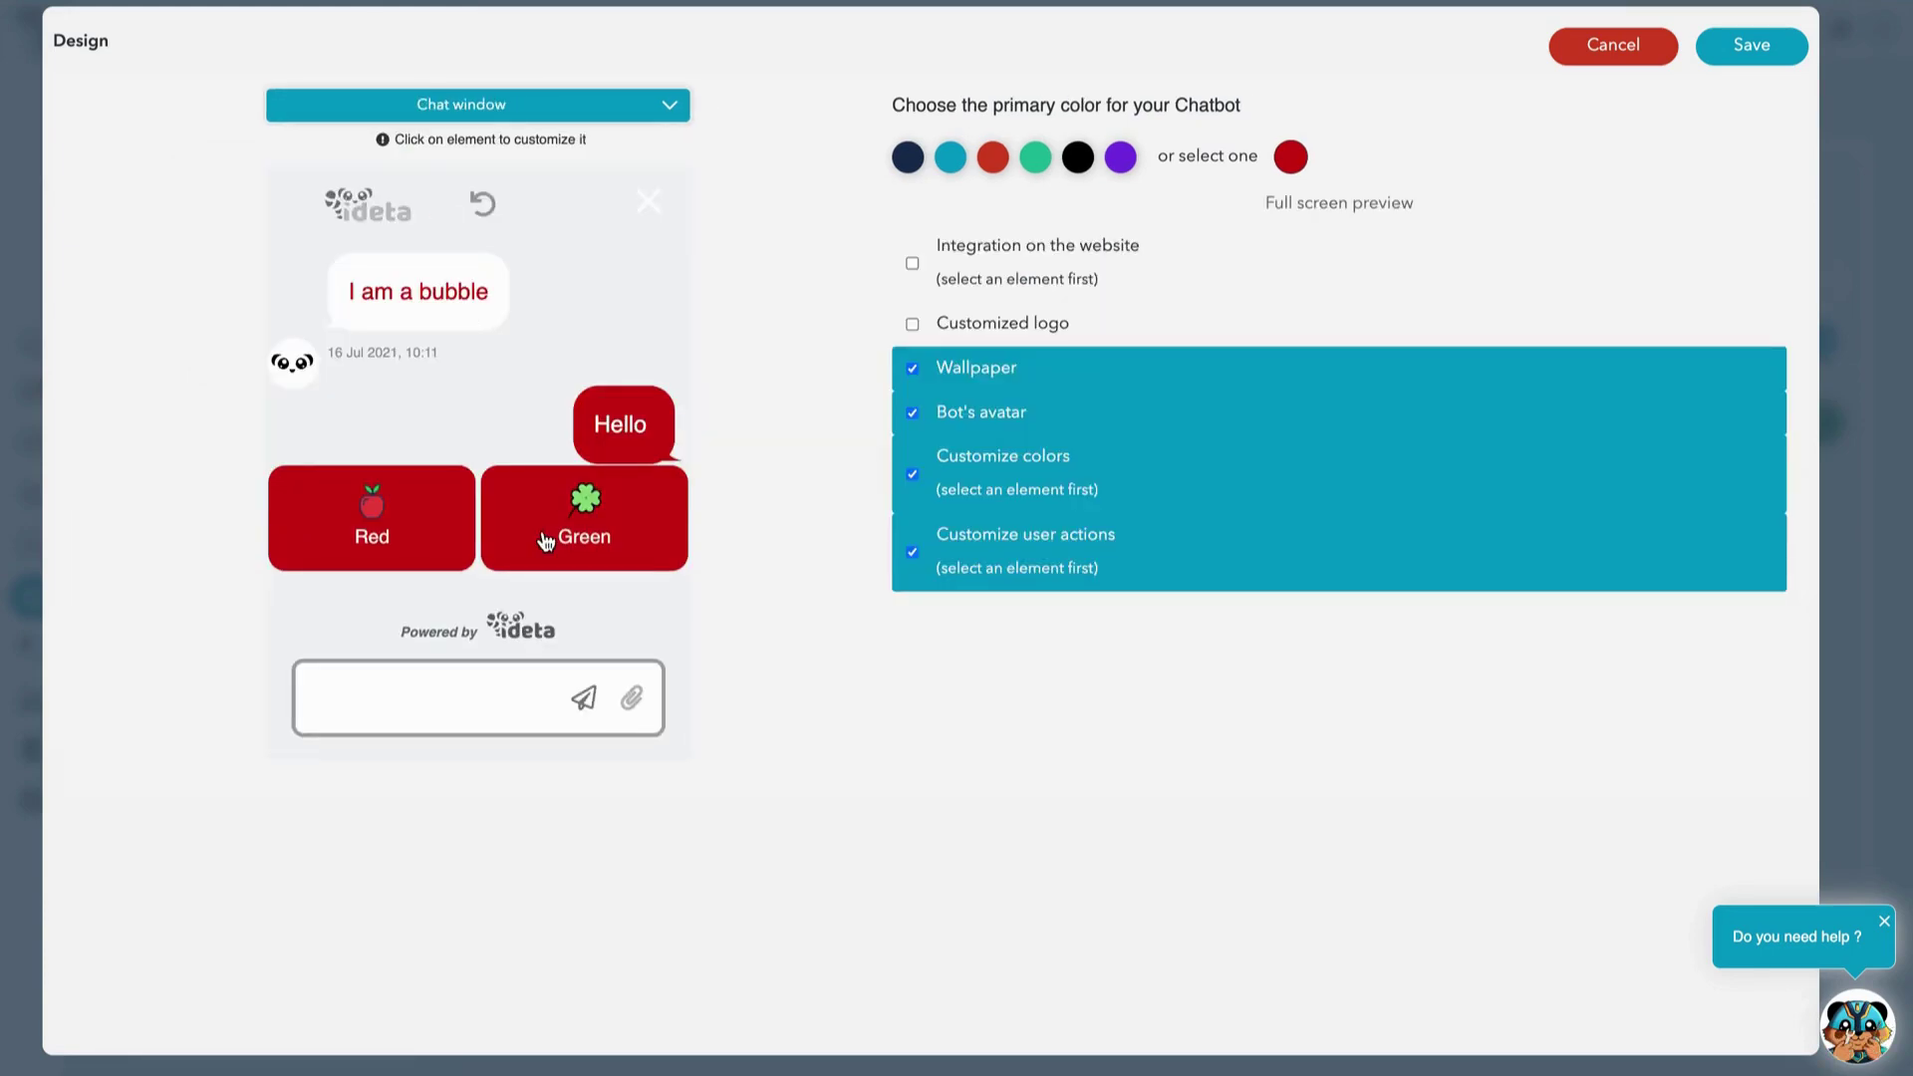
{"action": "left_click", "coordinate": [499, 395]}
{"action": "left_click", "coordinate": [1370, 478]}
{"action": "left_click", "coordinate": [1007, 524]}
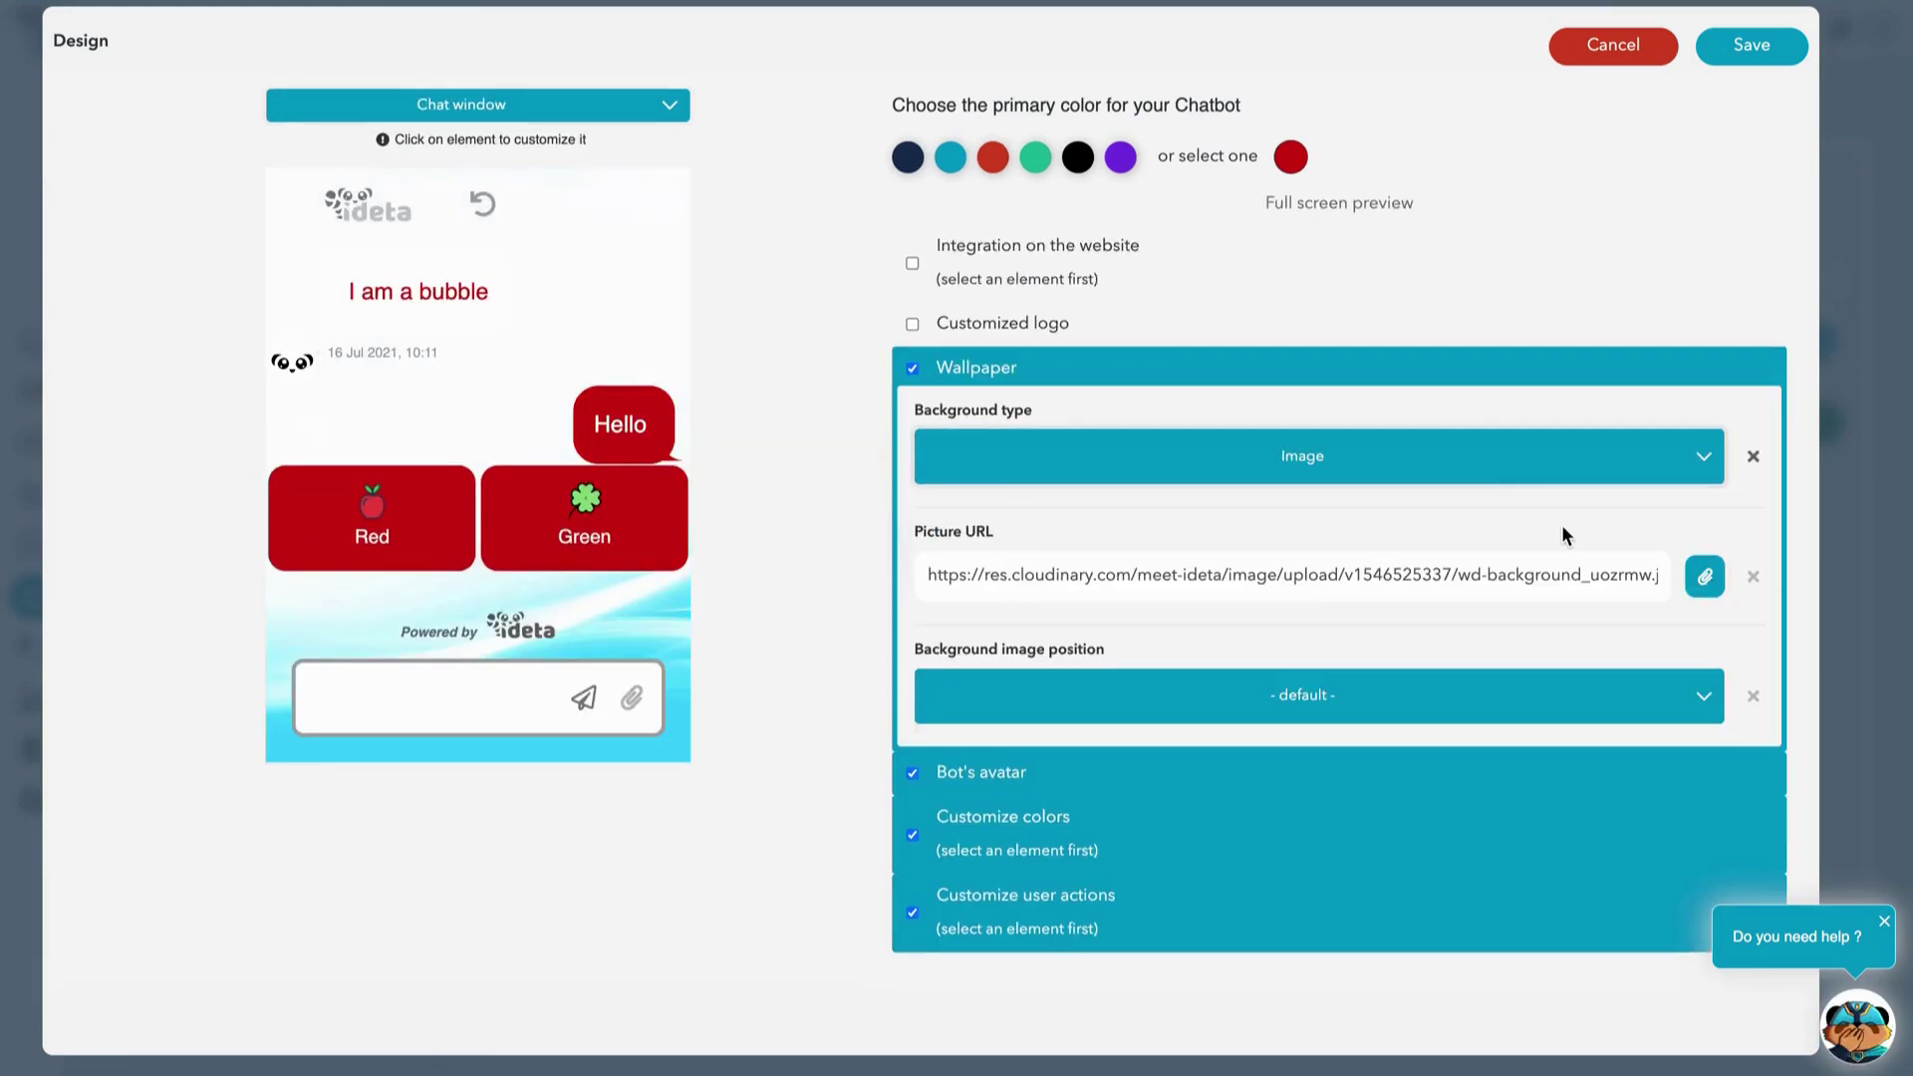
{"action": "left_click", "coordinate": [1211, 466]}
{"action": "left_click", "coordinate": [1051, 577]}
{"action": "left_click", "coordinate": [939, 566]}
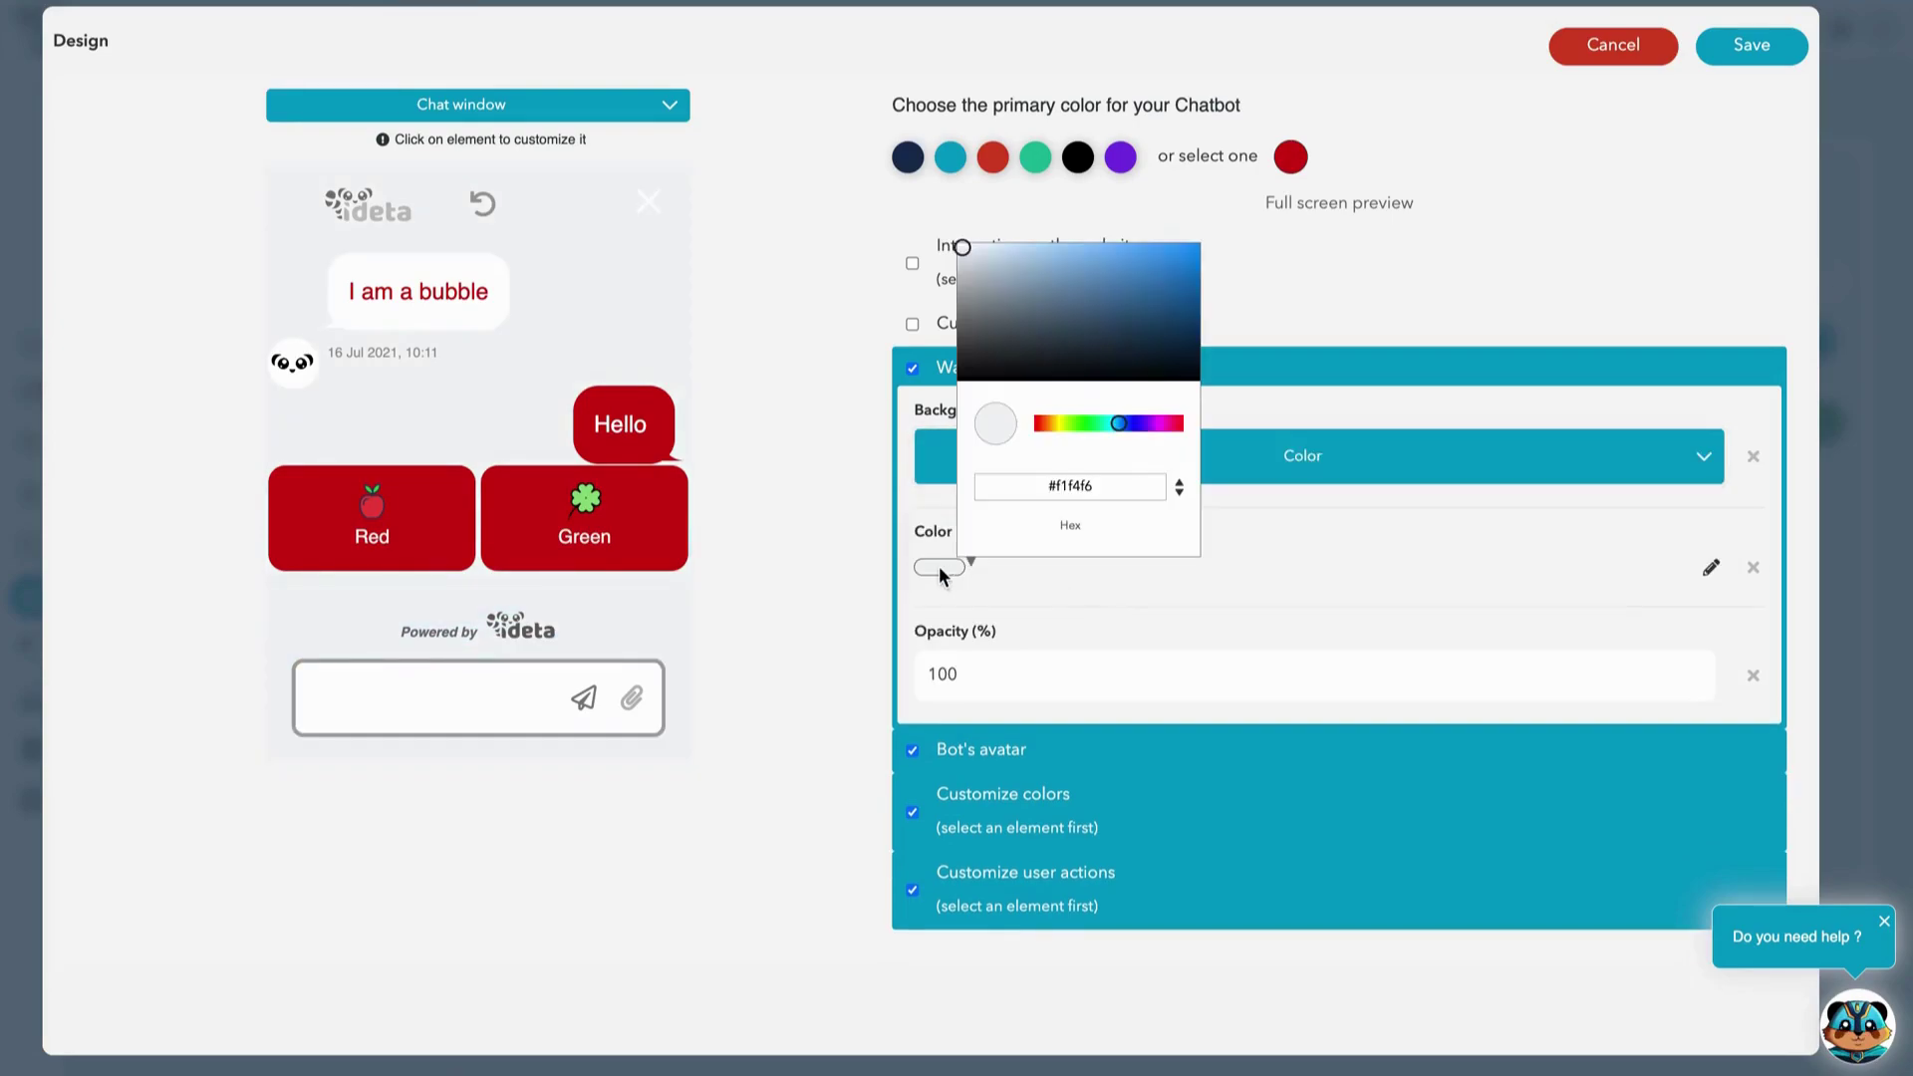
{"action": "left_click_drag", "start_coordinate": [1169, 313], "coordinate": [1174, 359]}
{"action": "left_click", "coordinate": [1107, 488]}
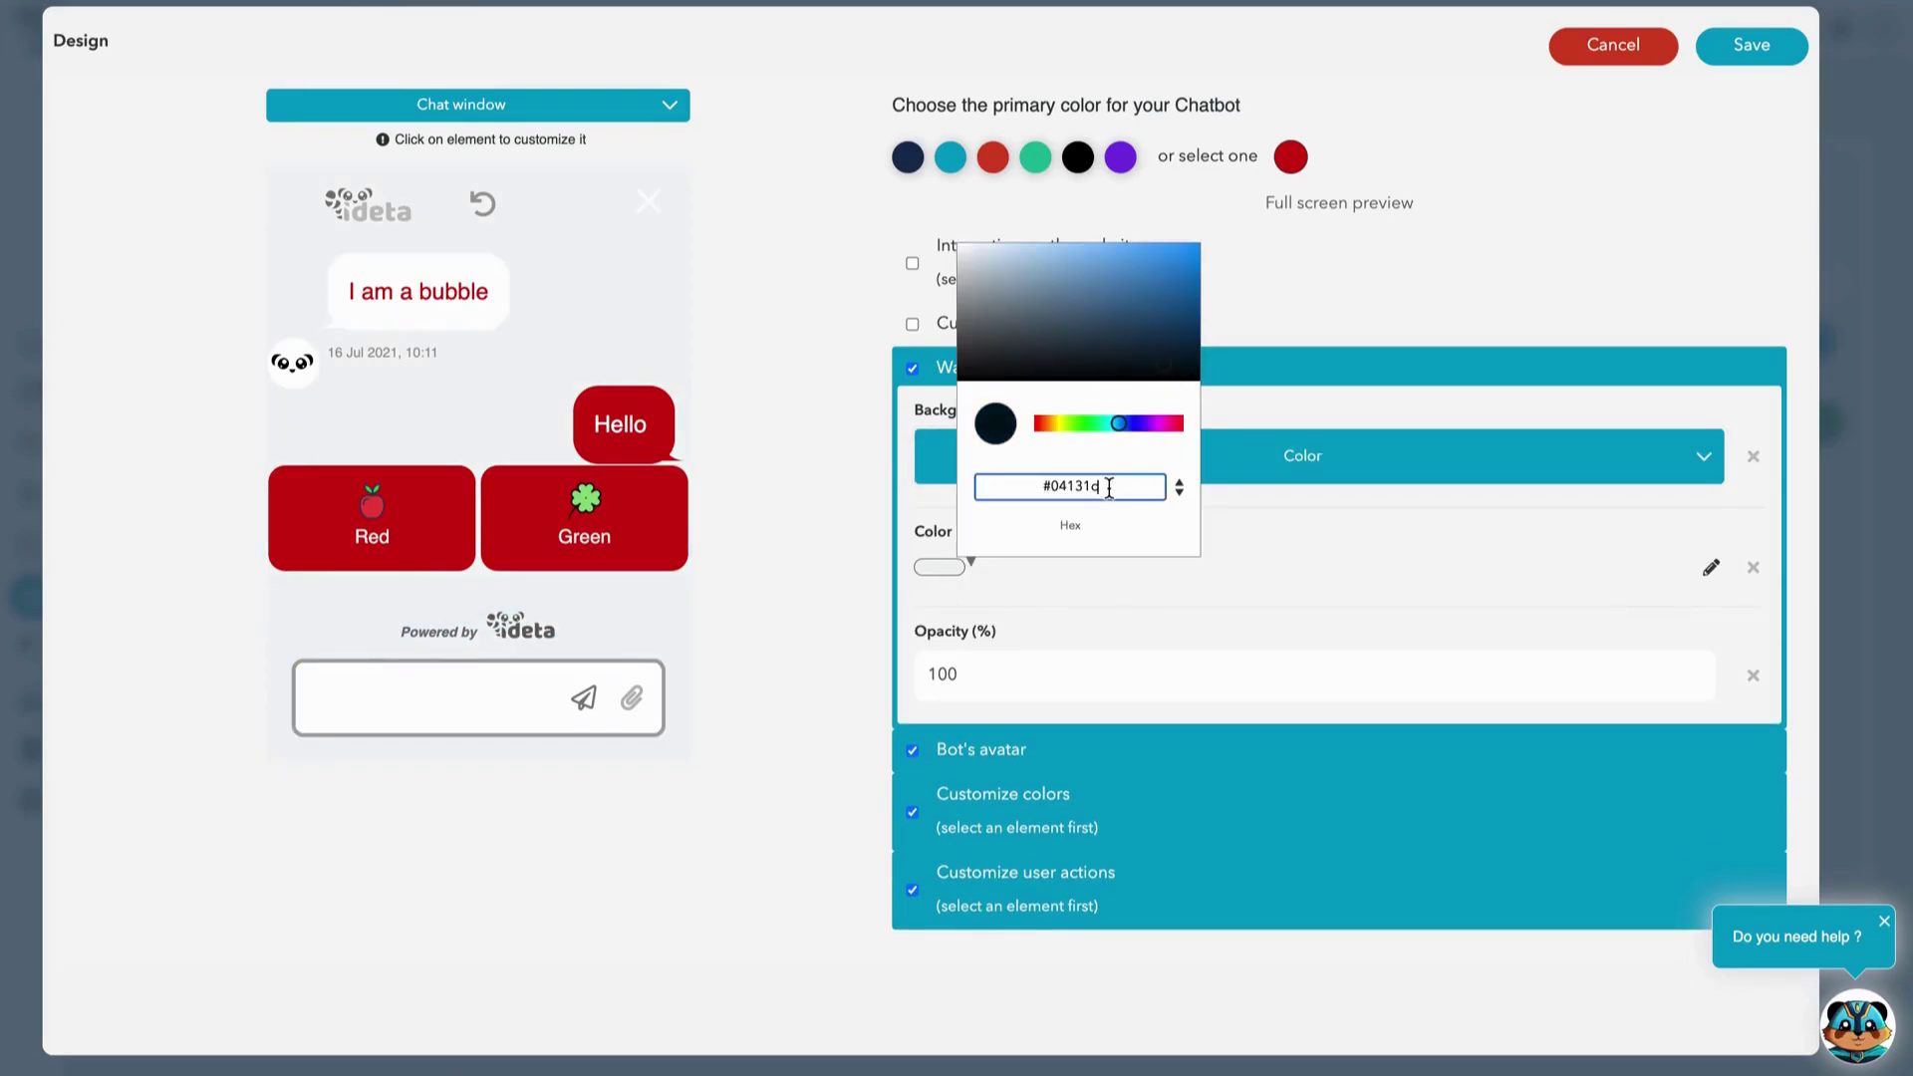
{"action": "key", "text": "Return"}
Set the quick-reply buttons' background to a dark red
{"action": "left_click", "coordinate": [438, 534]}
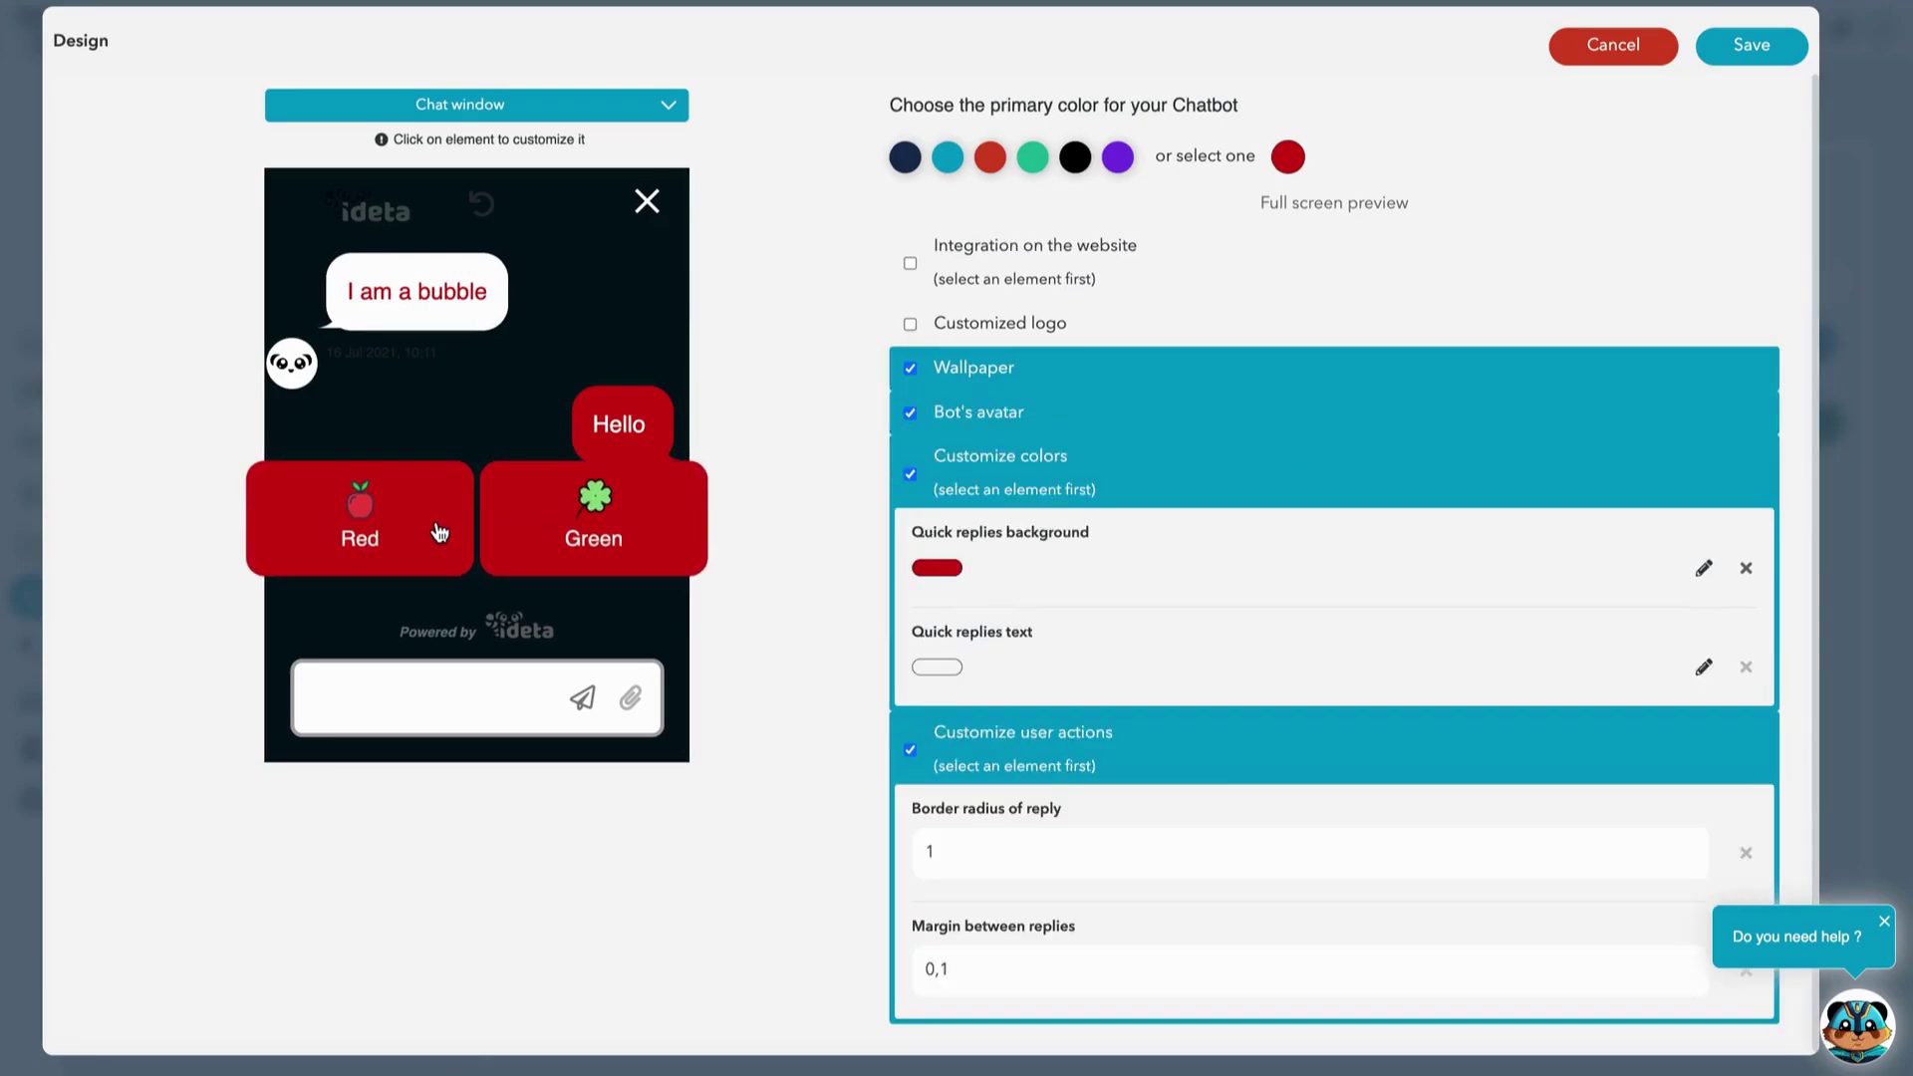
{"action": "left_click", "coordinate": [942, 566]}
{"action": "left_click_drag", "start_coordinate": [1120, 307], "coordinate": [1170, 352]}
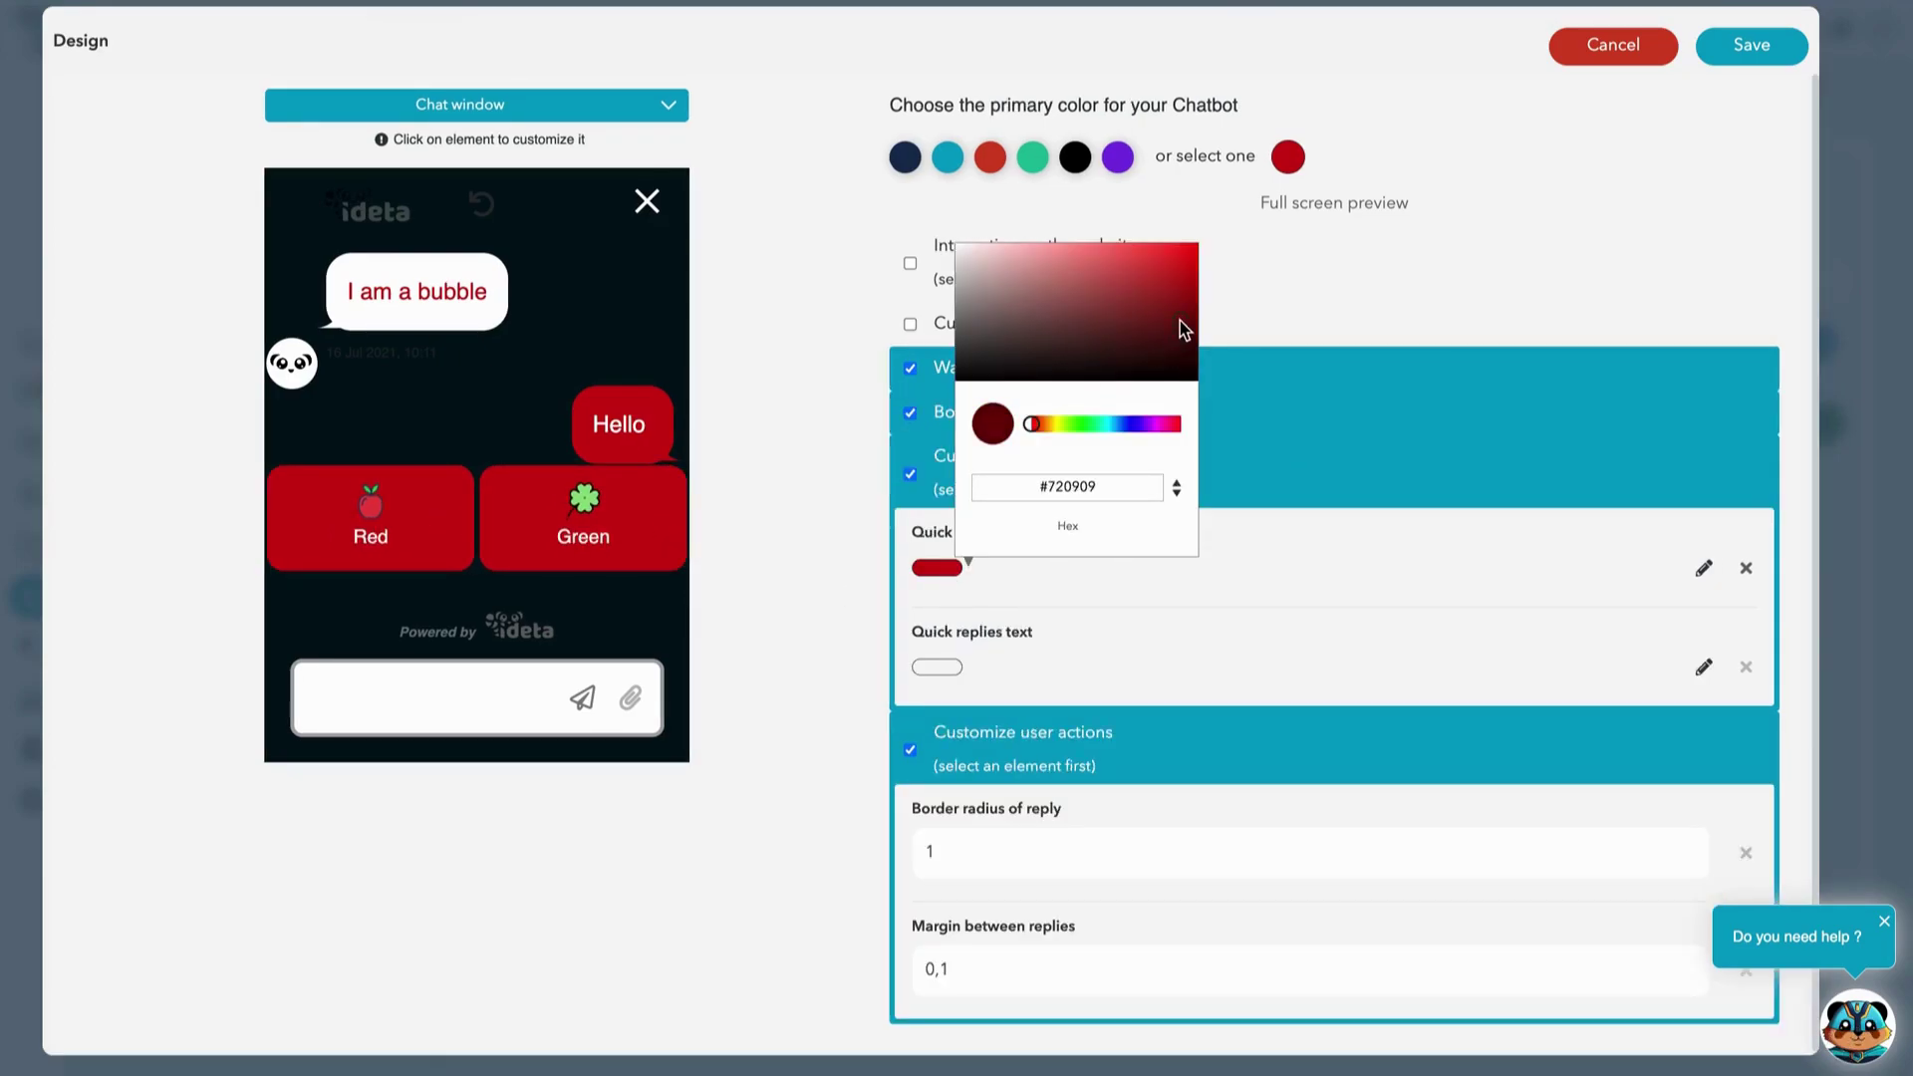
{"action": "left_click", "coordinate": [869, 396]}
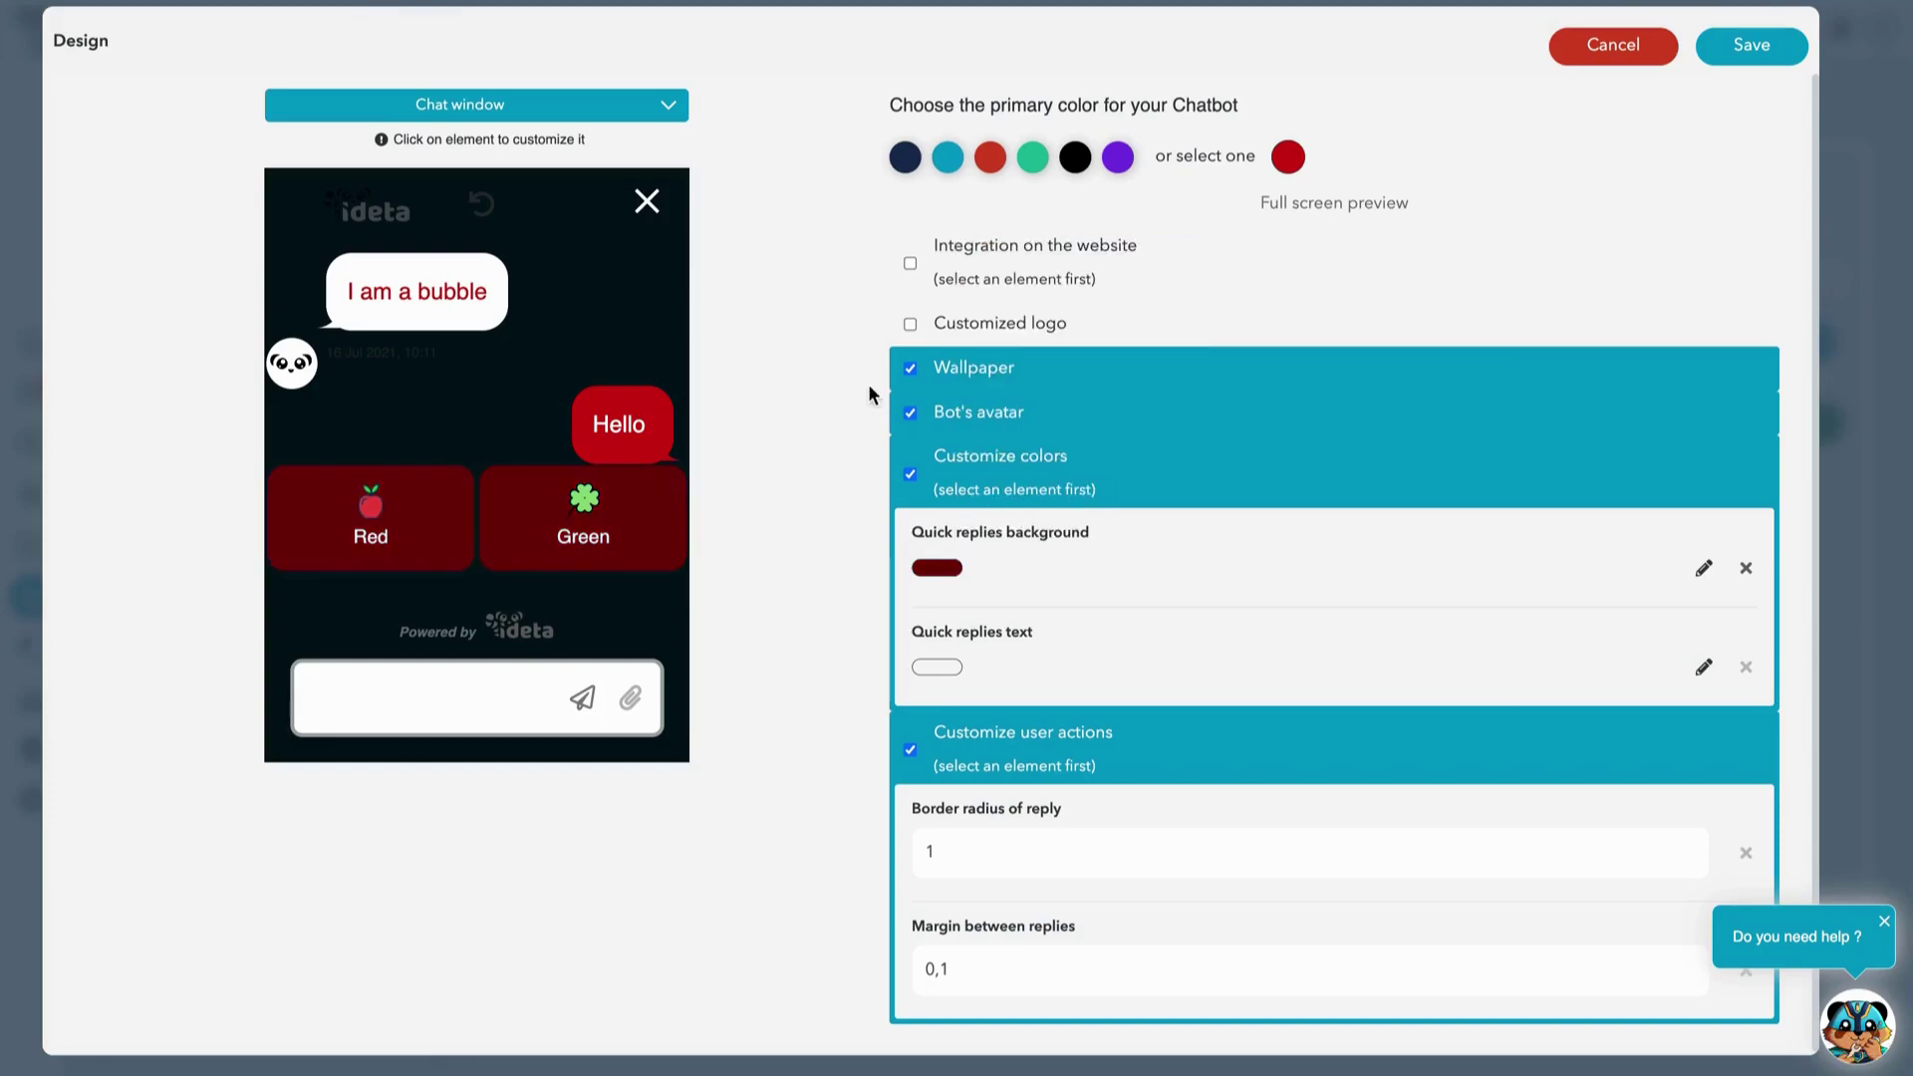
{"action": "left_click", "coordinate": [496, 300]}
{"action": "left_click", "coordinate": [291, 361]}
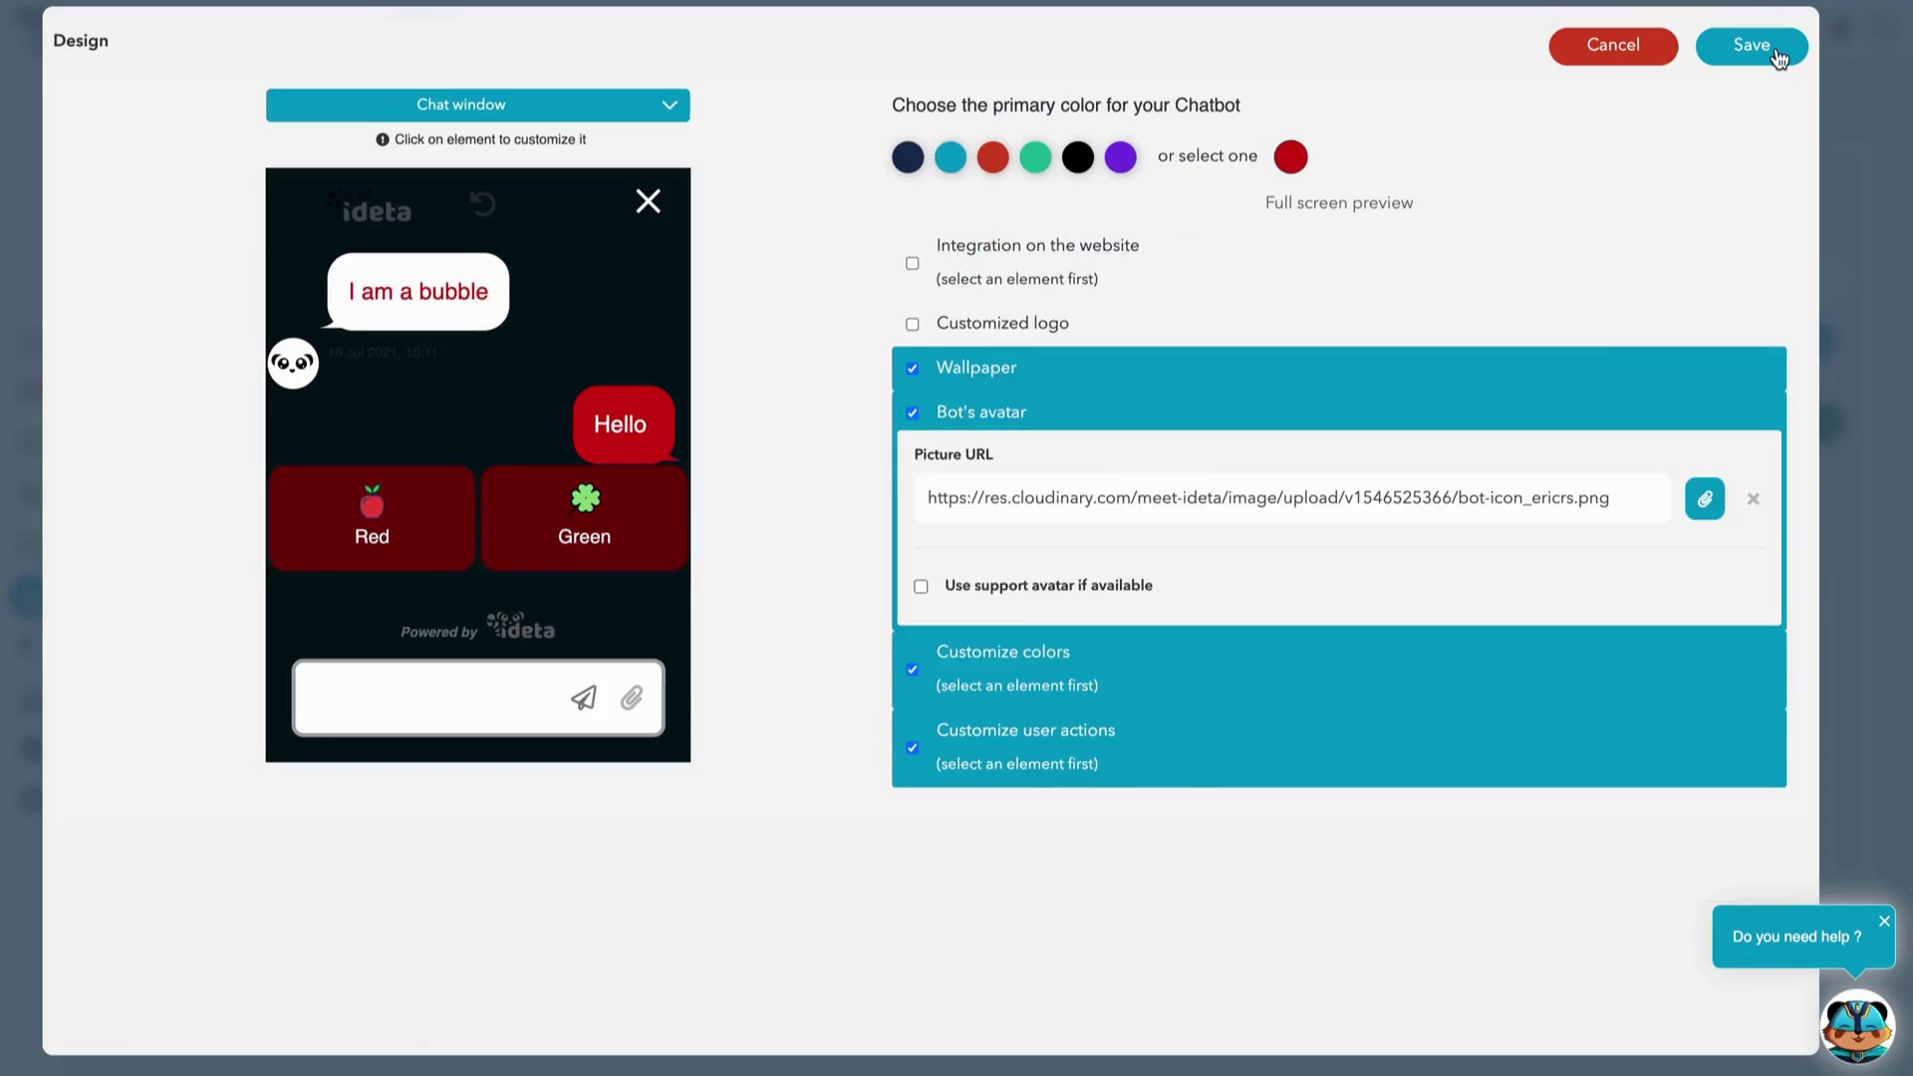
Save the design, publish the bot on Web / Livechat and bring up its bot URL
{"action": "left_click", "coordinate": [1779, 54]}
{"action": "left_click", "coordinate": [1779, 784]}
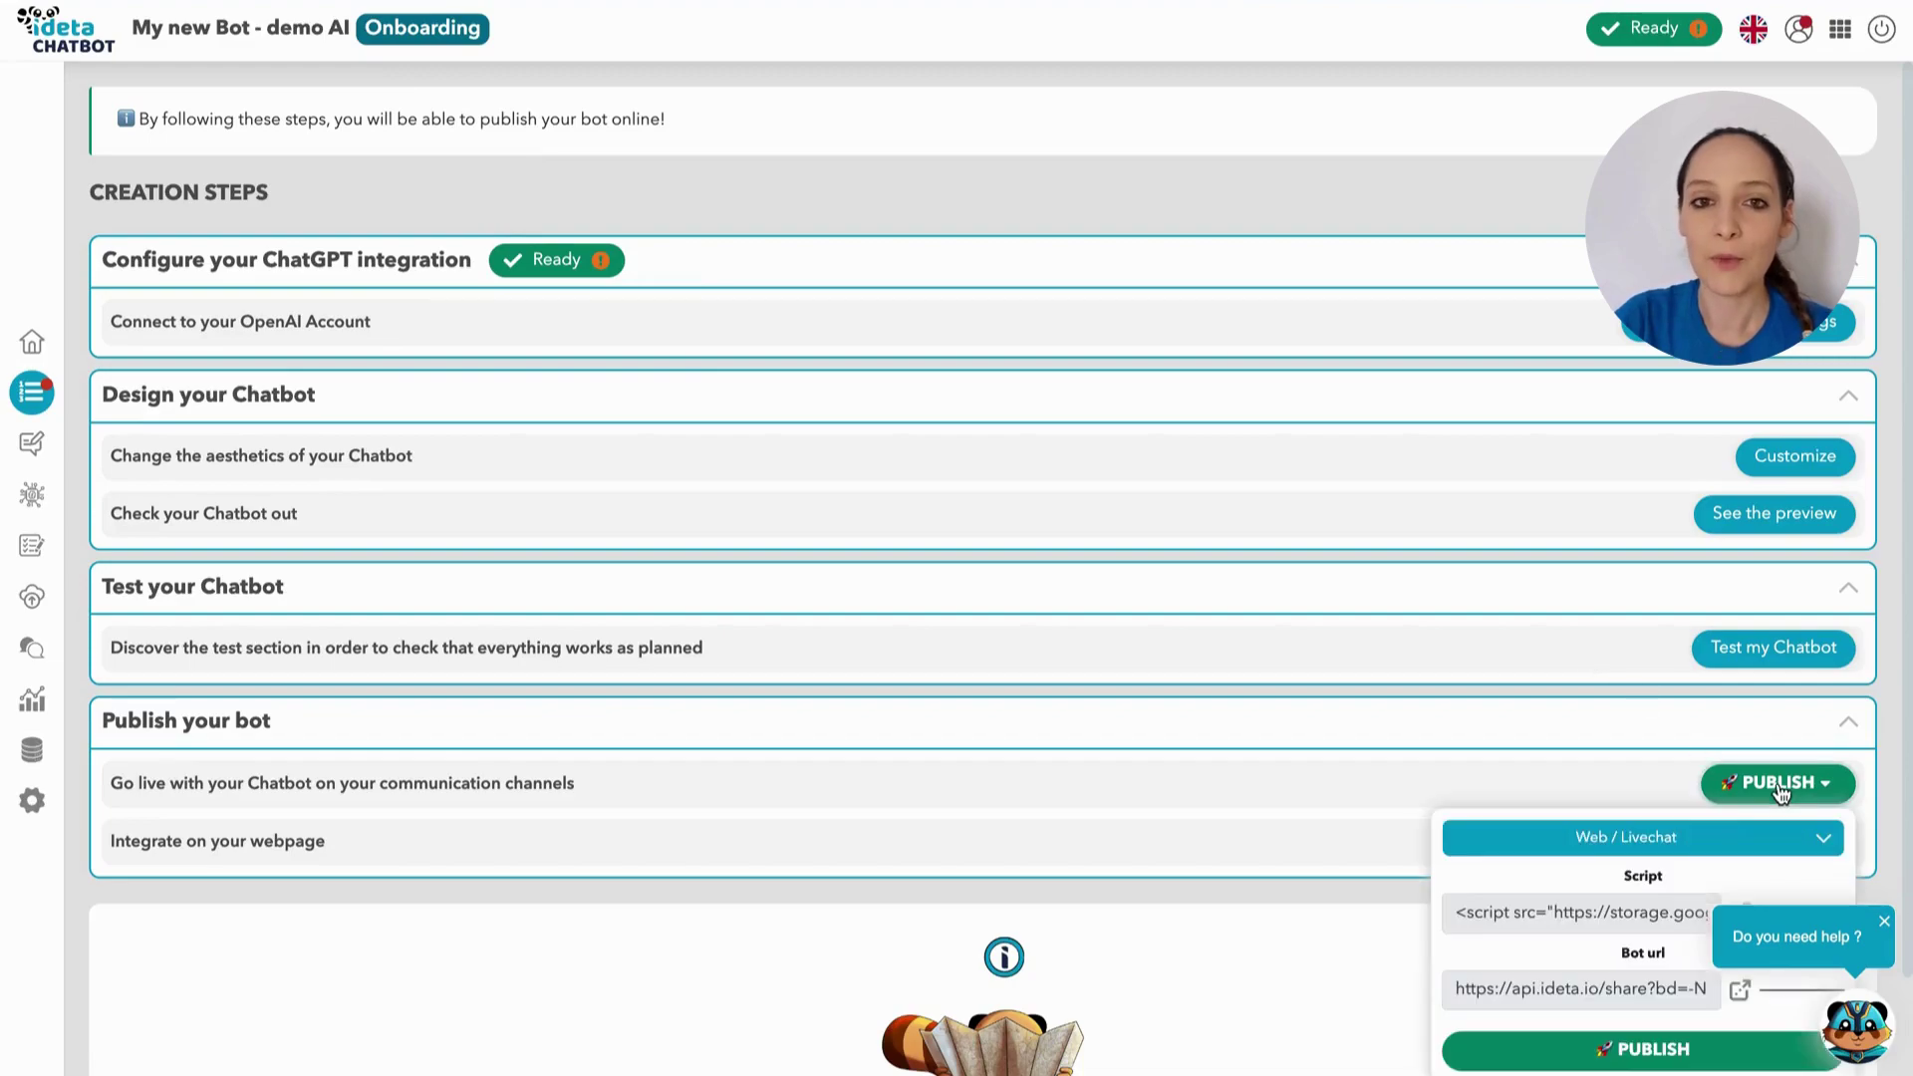
{"action": "left_click", "coordinate": [1645, 1049]}
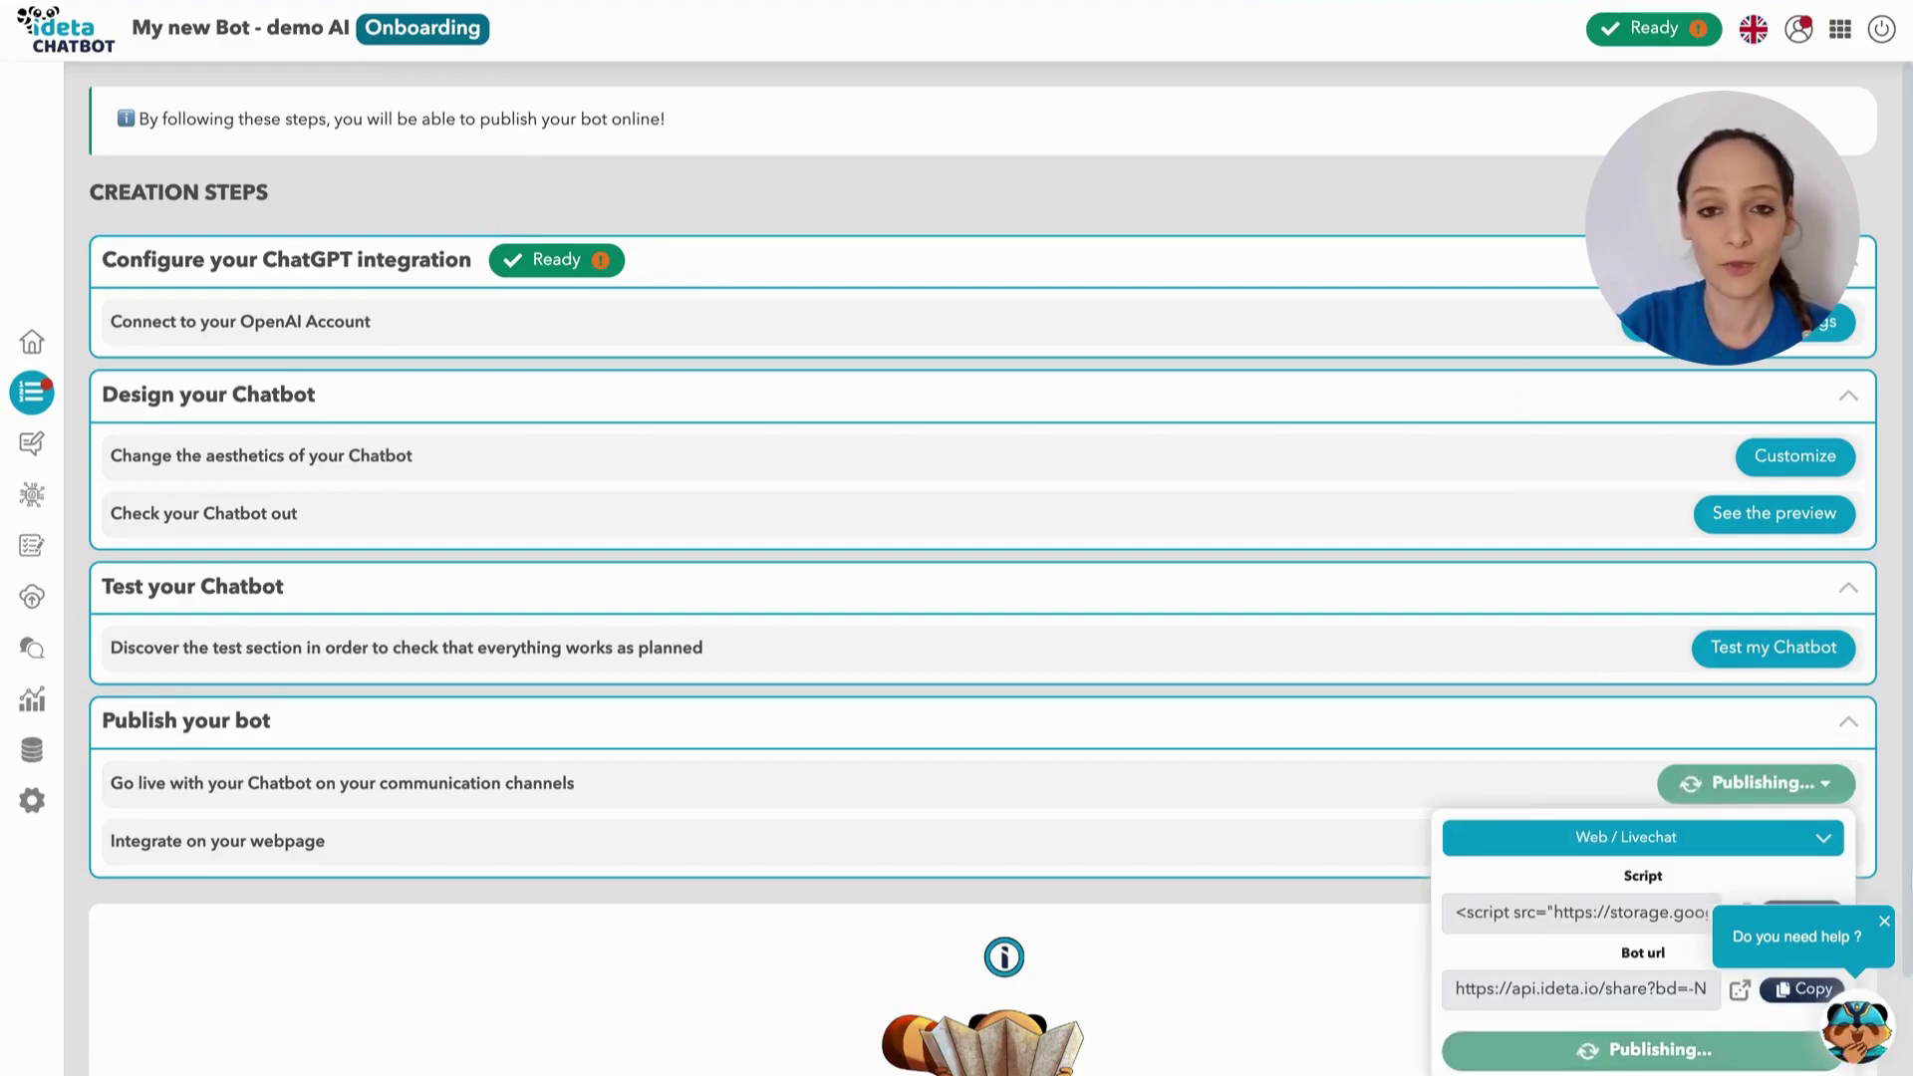
{"action": "left_click", "coordinate": [1882, 922]}
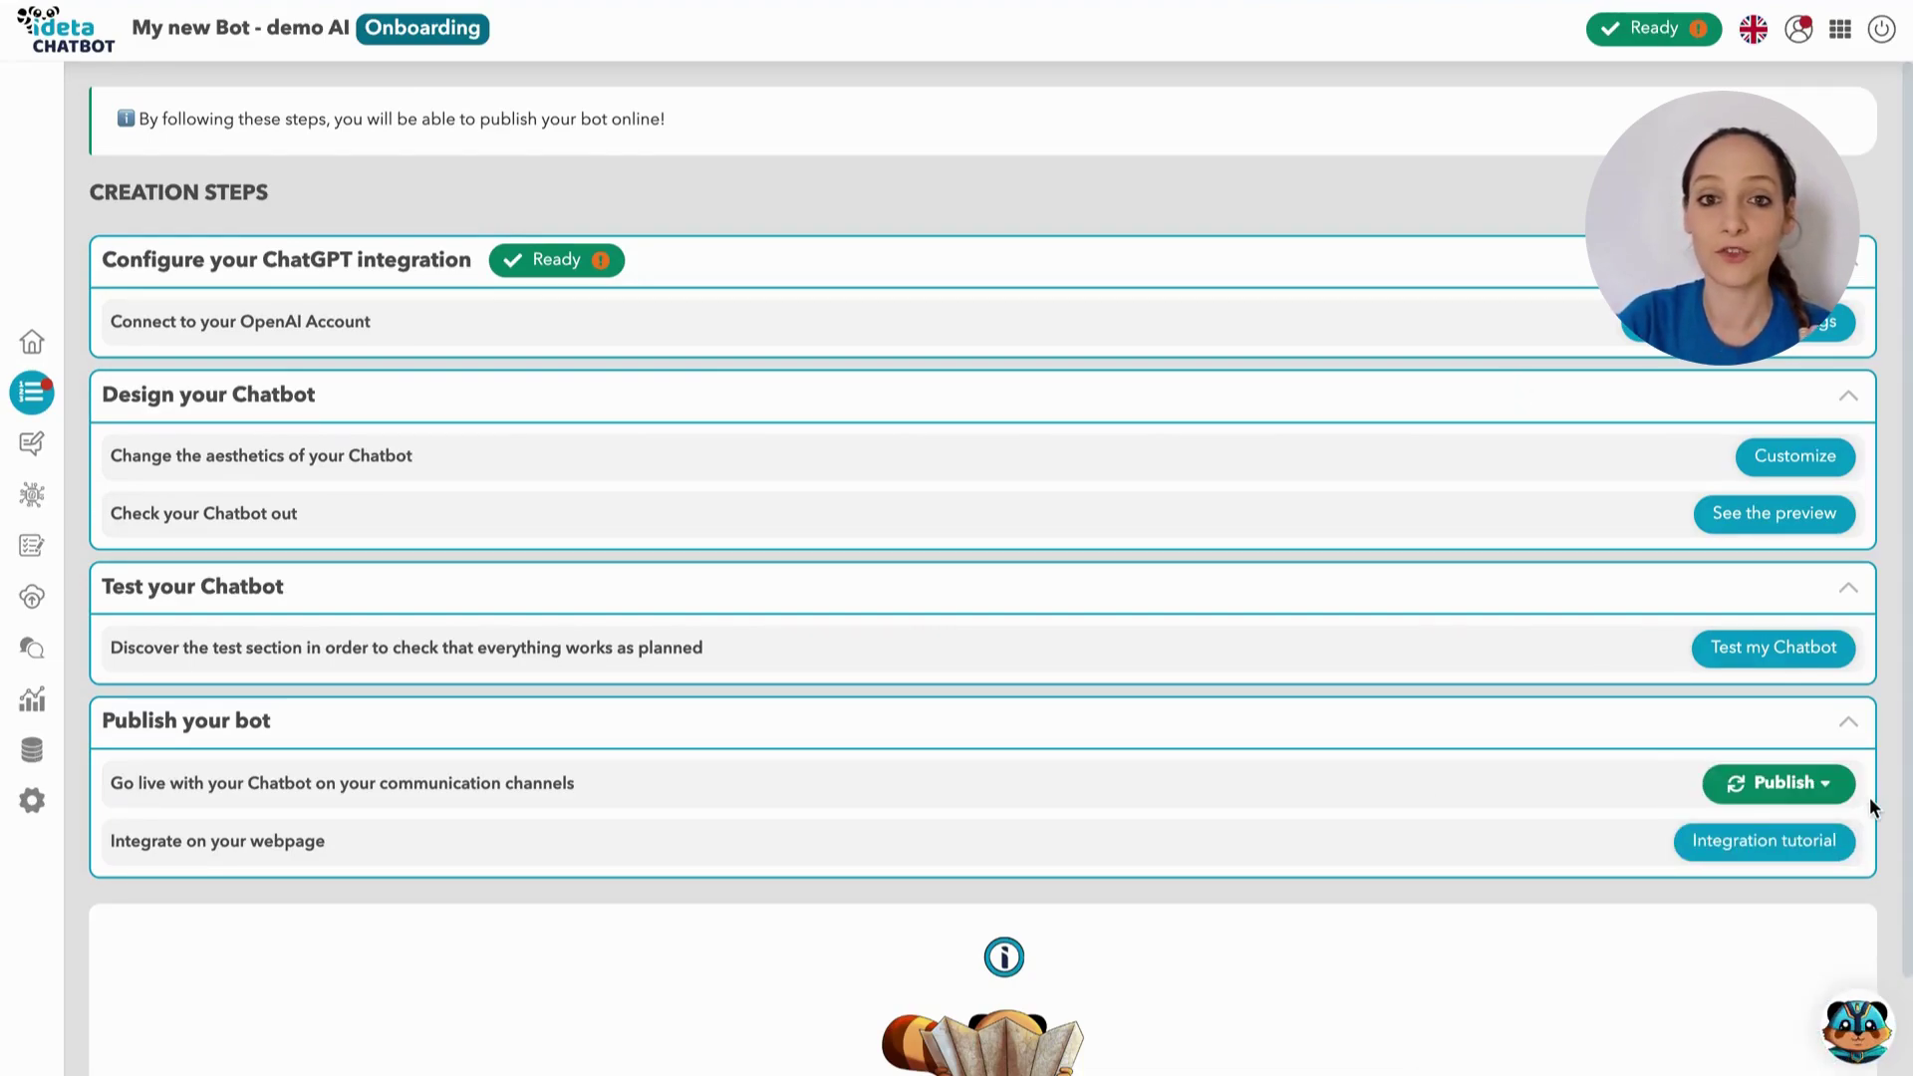
{"action": "left_click", "coordinate": [1827, 789]}
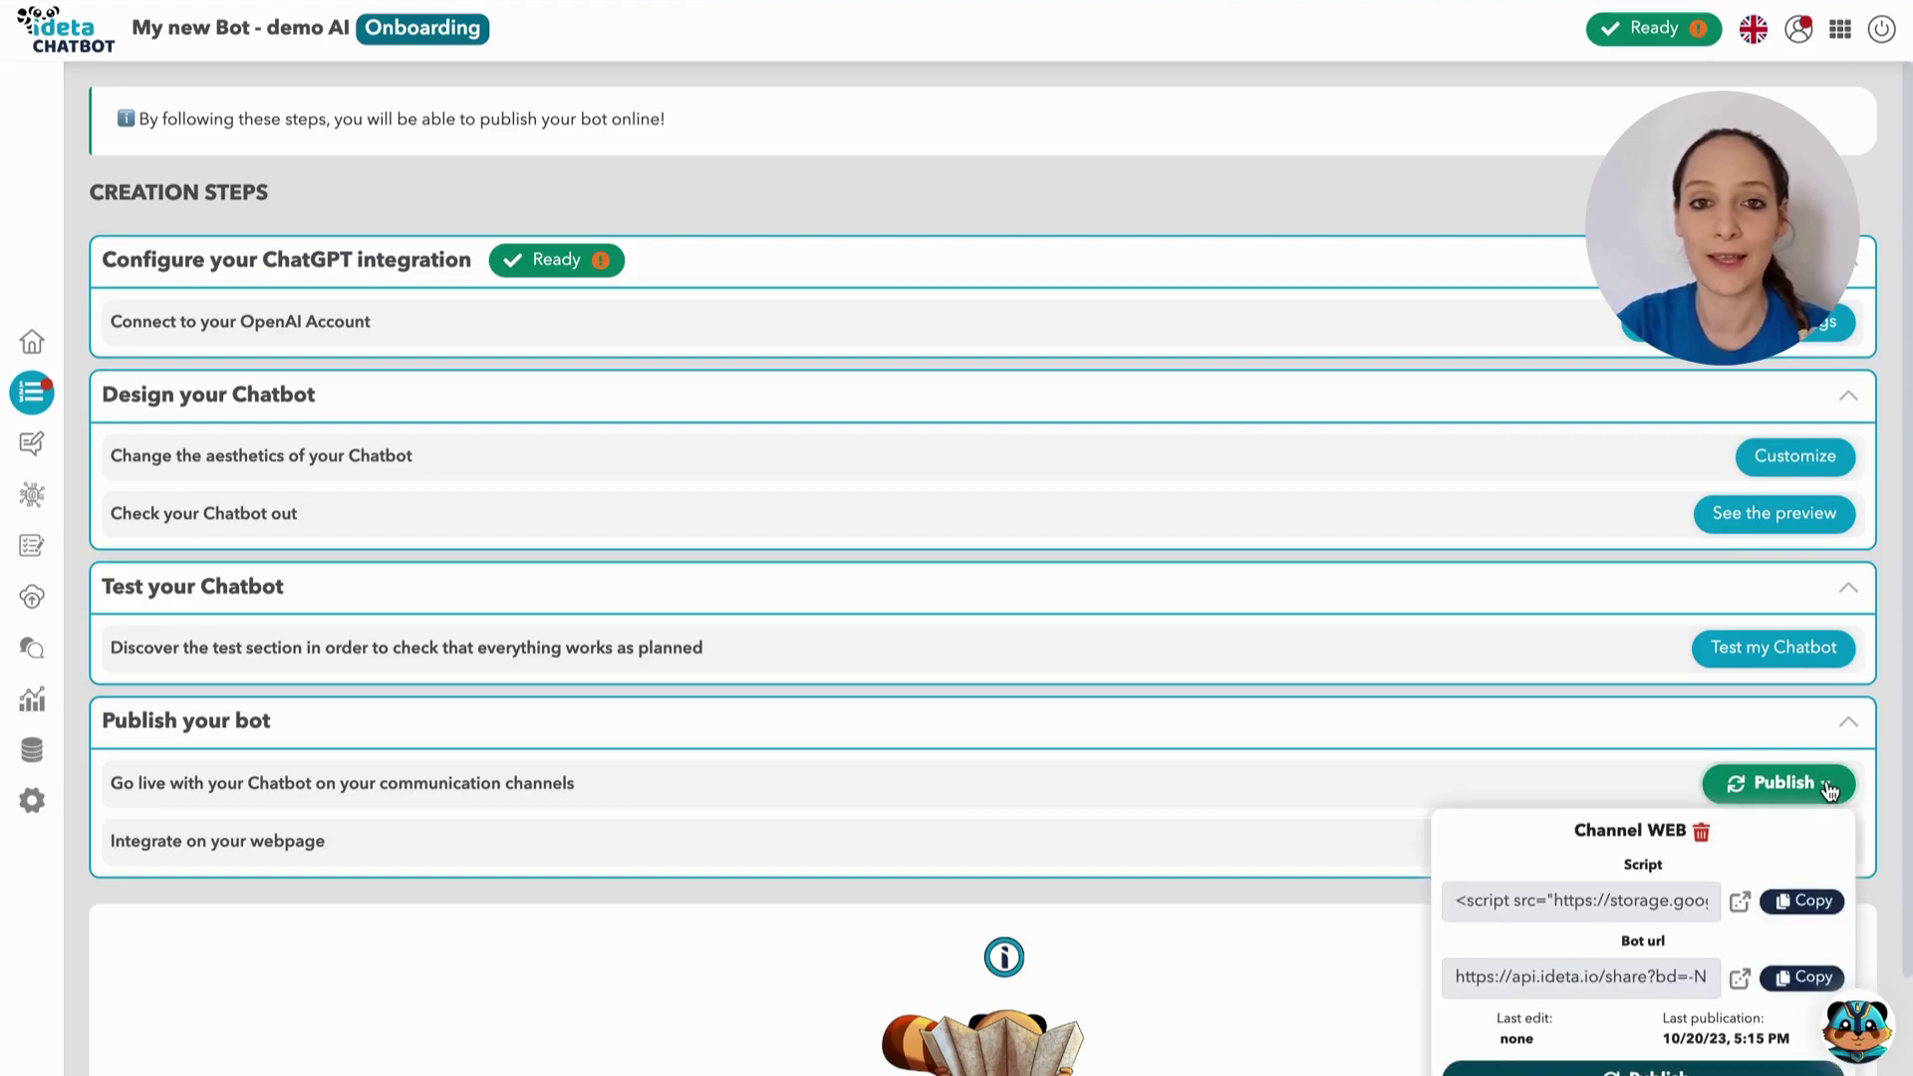
Ask the published bot "what is Ideta ?" from its Bot url page and get its answer
{"action": "left_click", "coordinate": [1735, 979]}
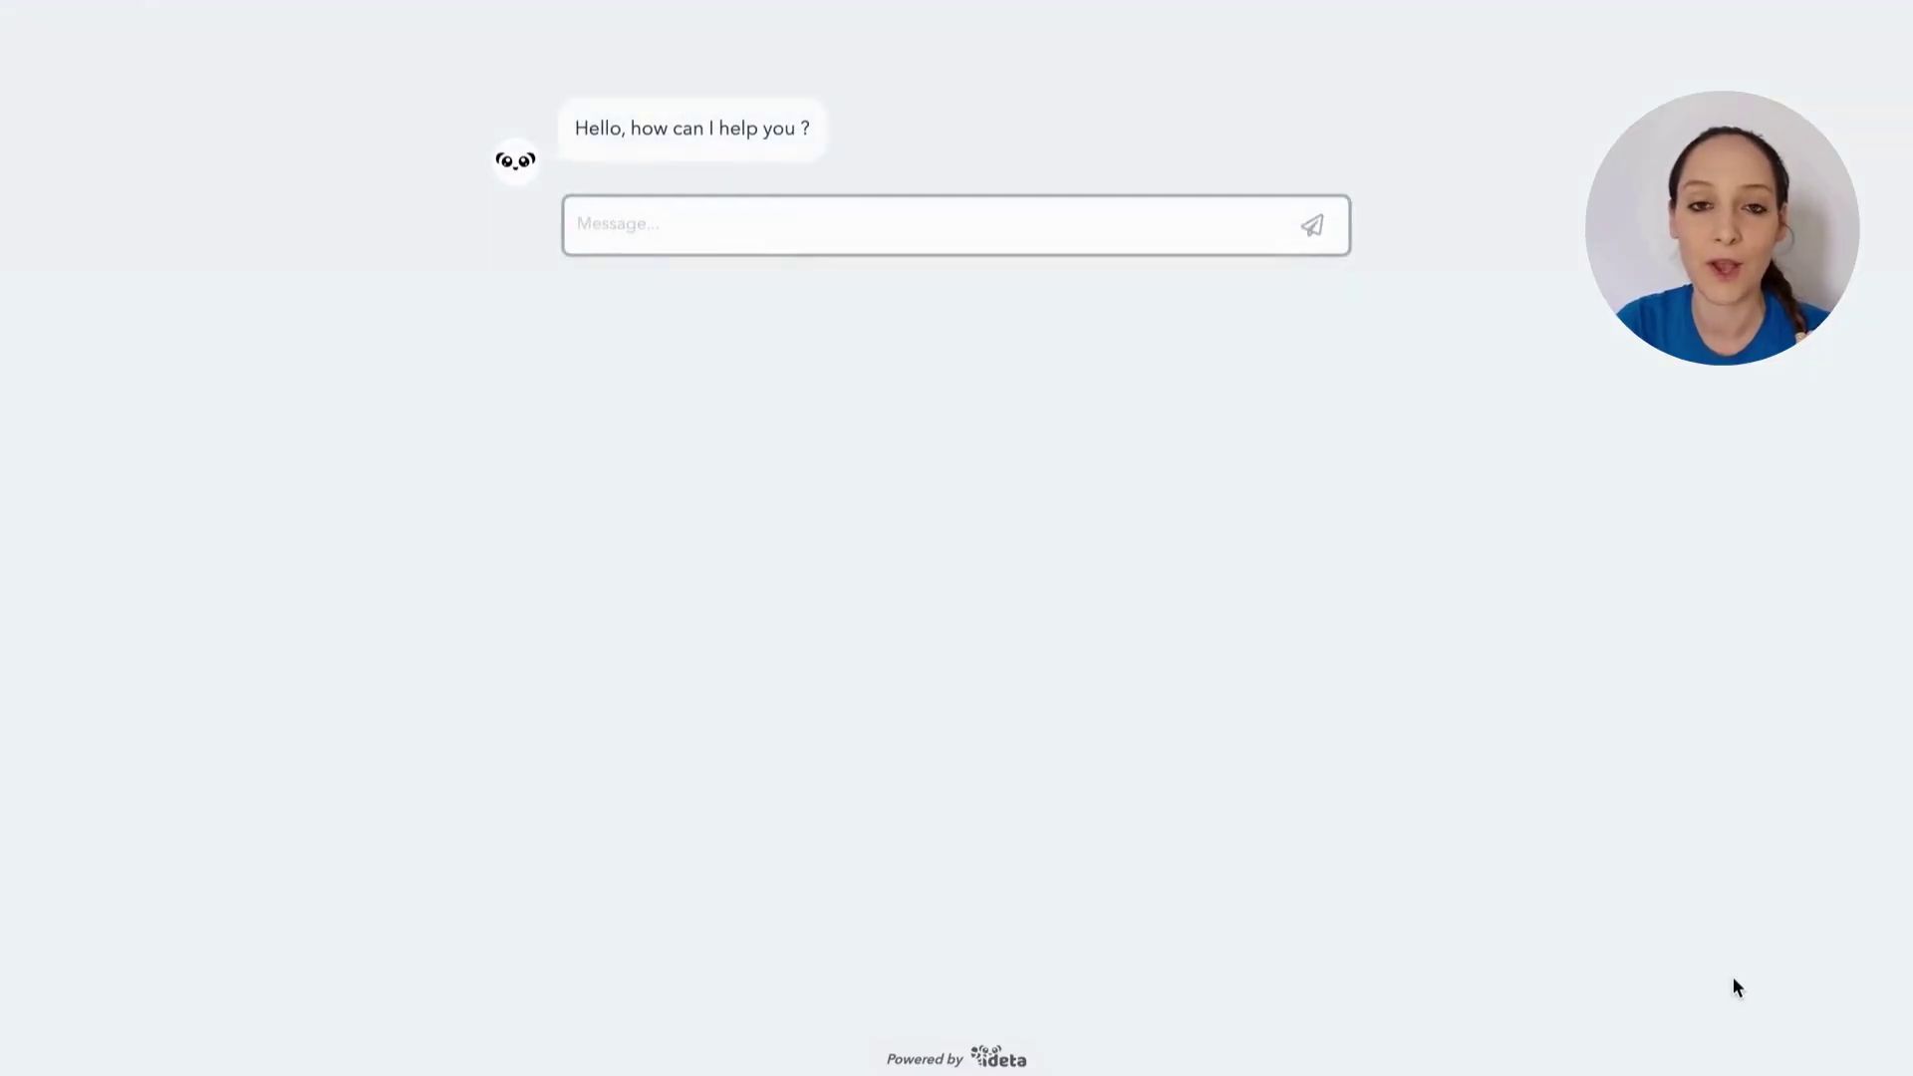
{"action": "type", "text": "what is"}
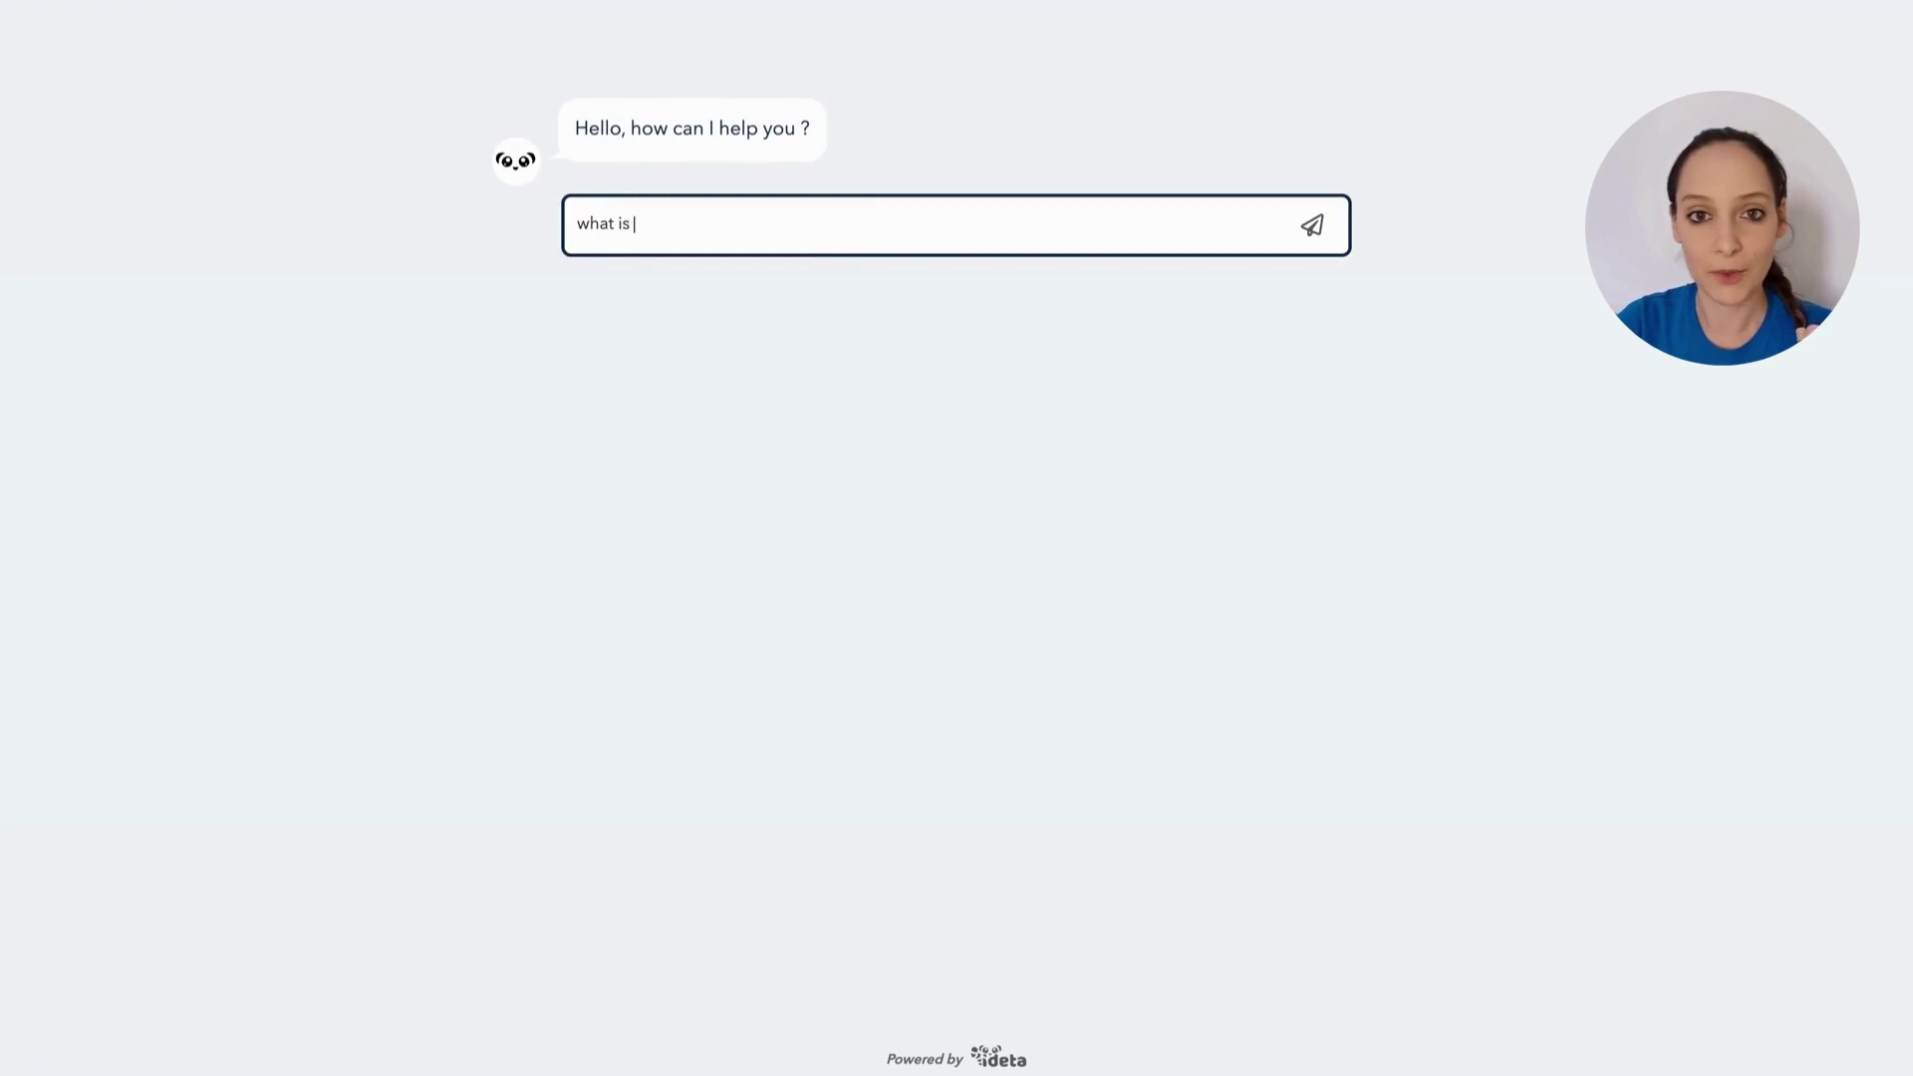
{"action": "type", "text": "?"}
{"action": "key", "text": "Return"}
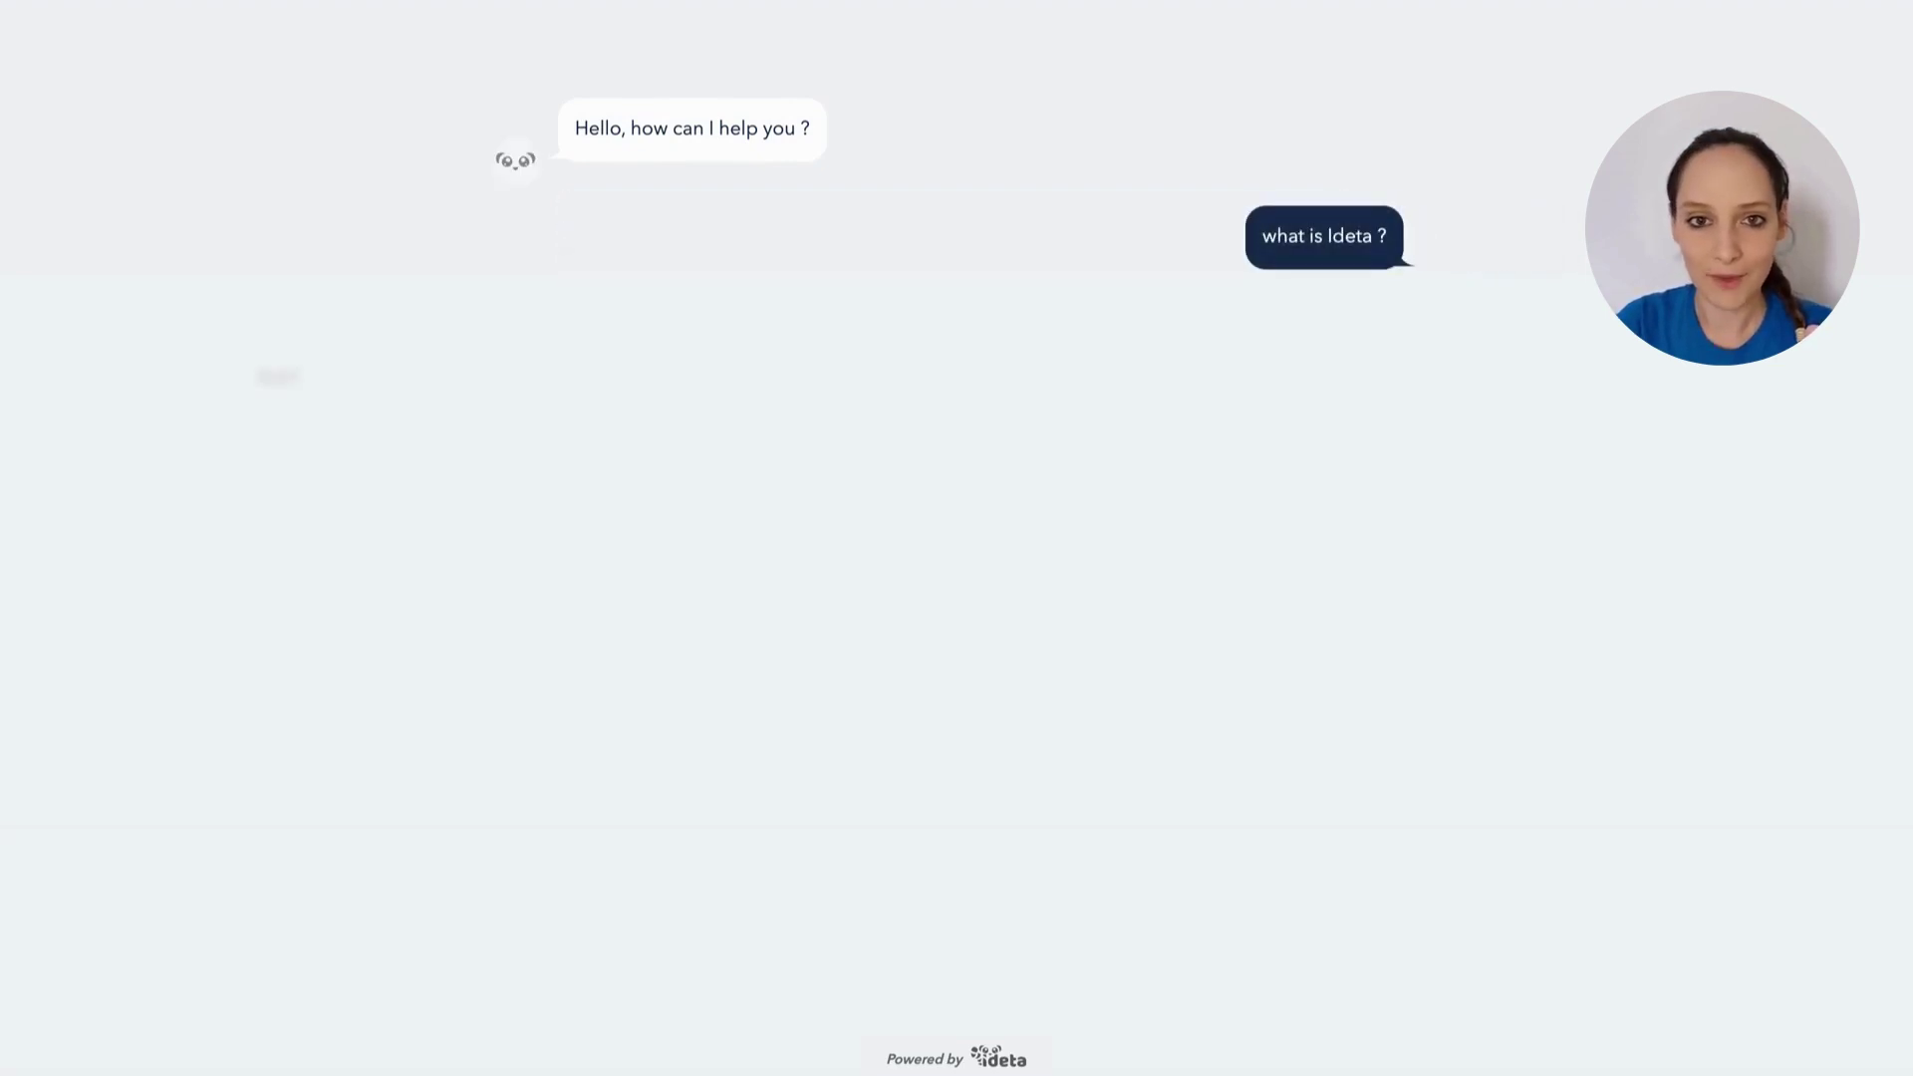